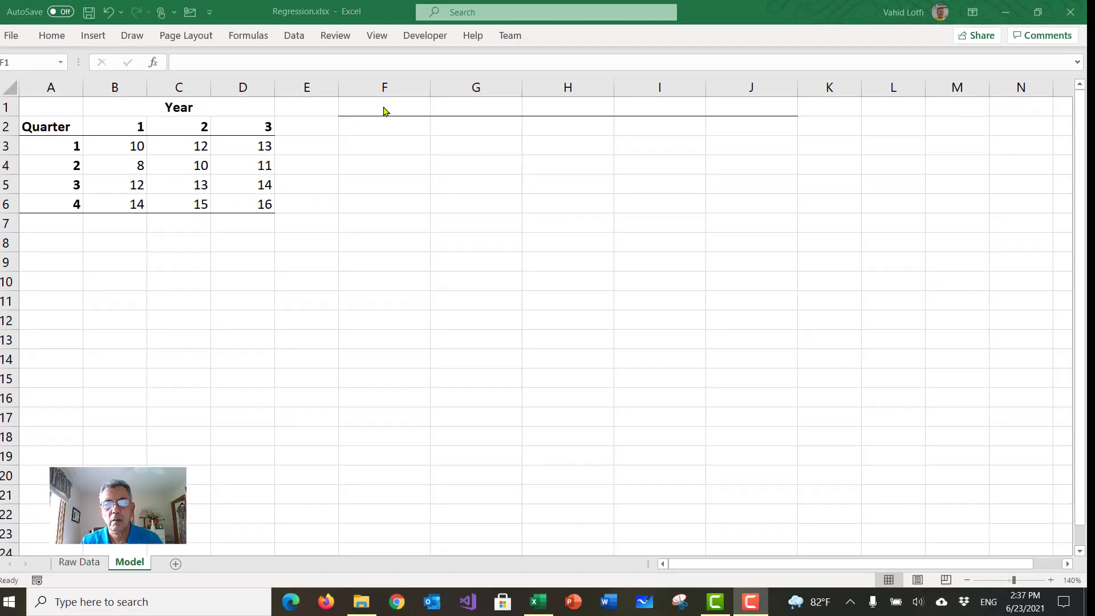
- Enter the column headings Demand in F1 and Time in G1
left_click(383, 107)
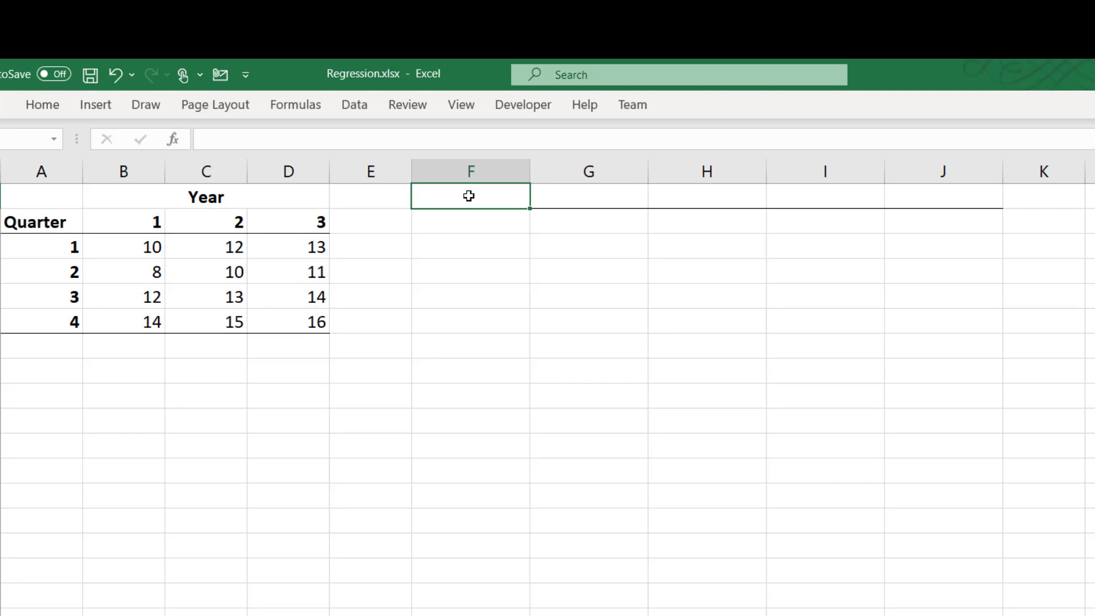
type("Demand")
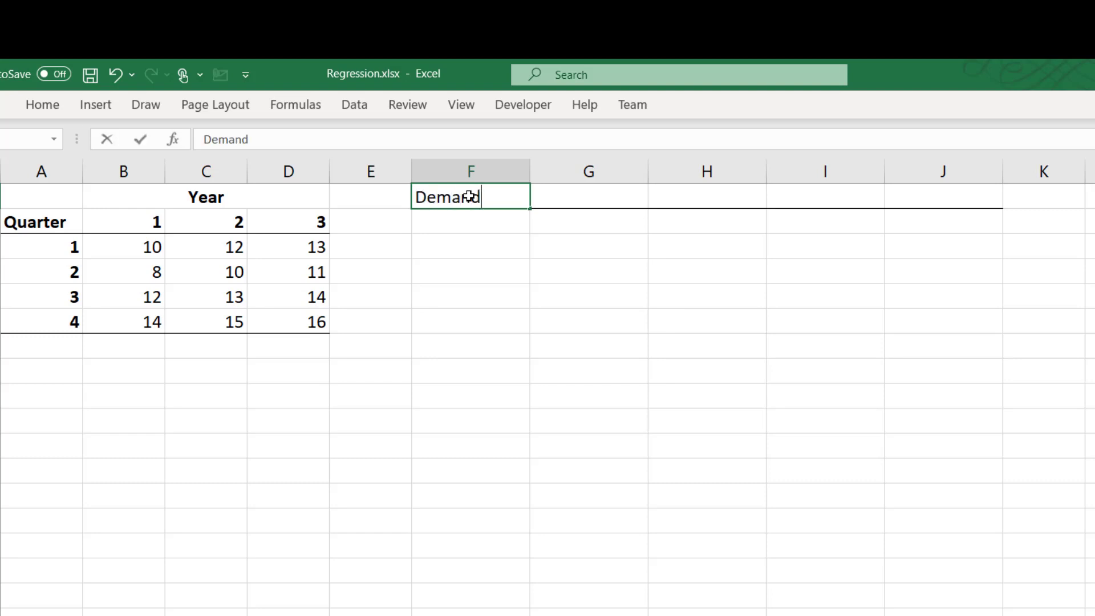
key("Tab")
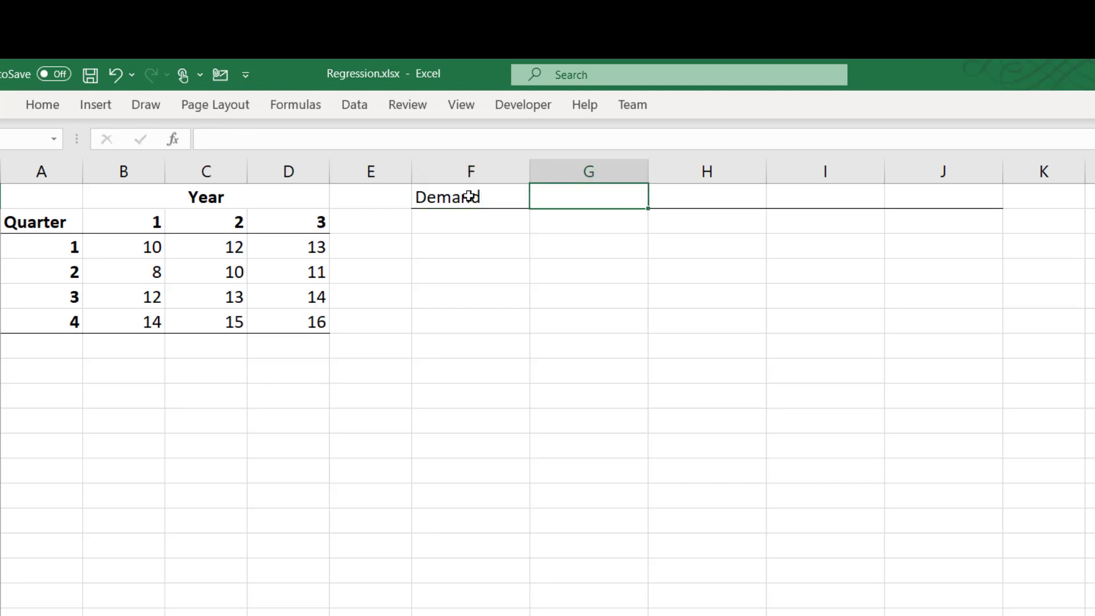
type("Time")
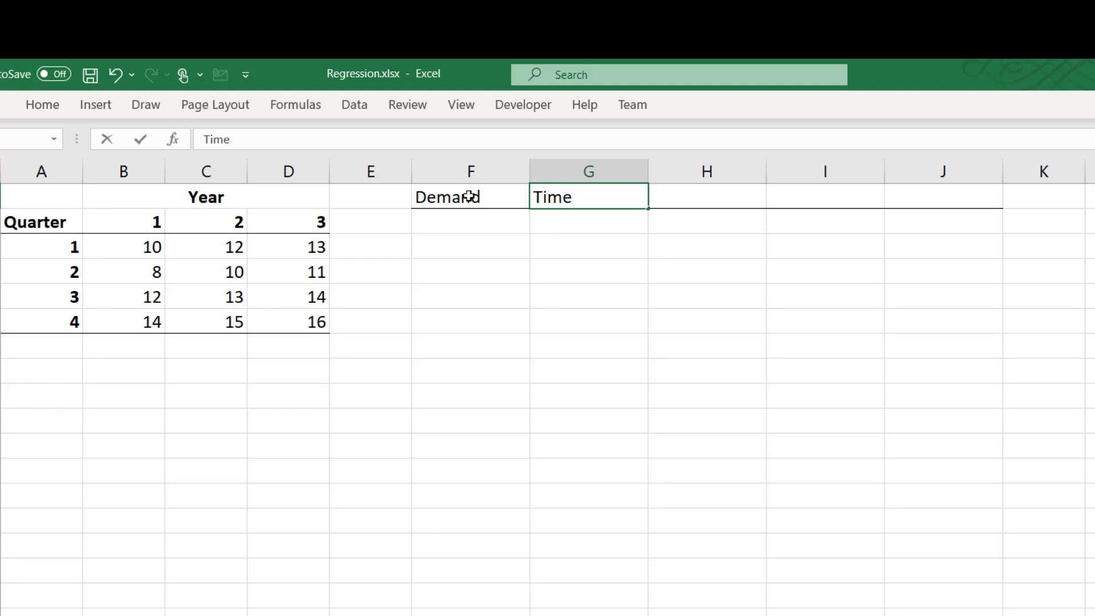
key("Tab")
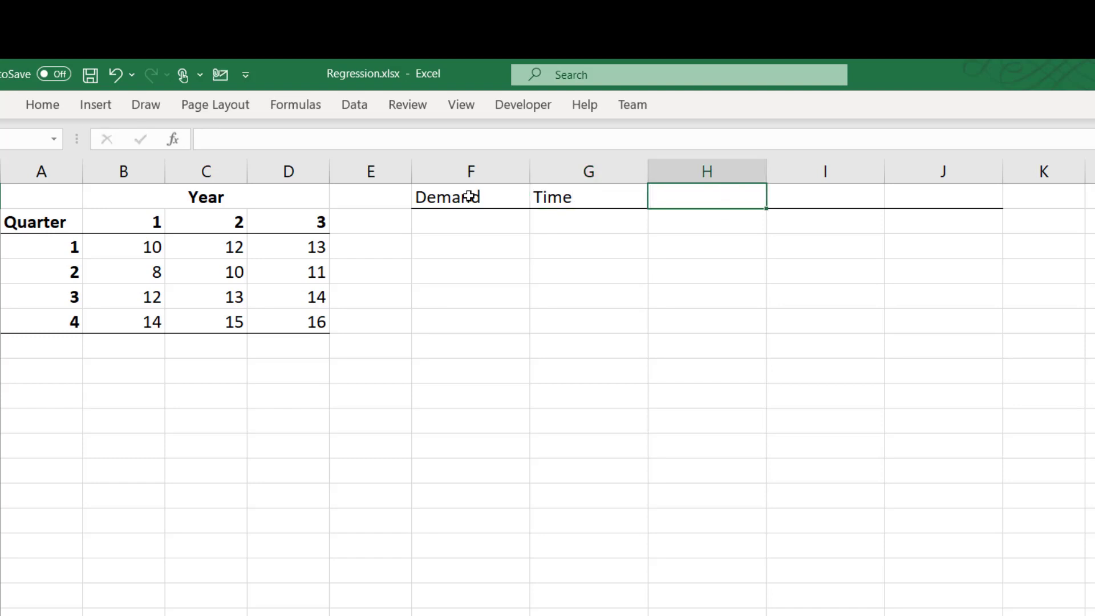
- Add the quarter dummy variable headings QT1, QT2 and QT3 in H1:J1
type("QT!")
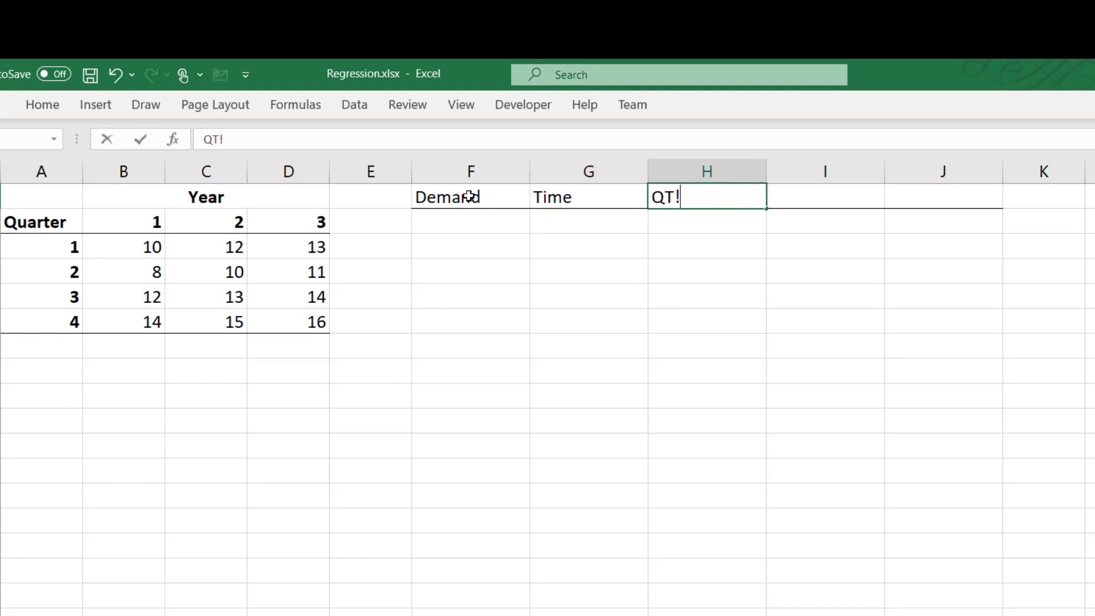
key("BackSpace")
type("1")
key("Return")
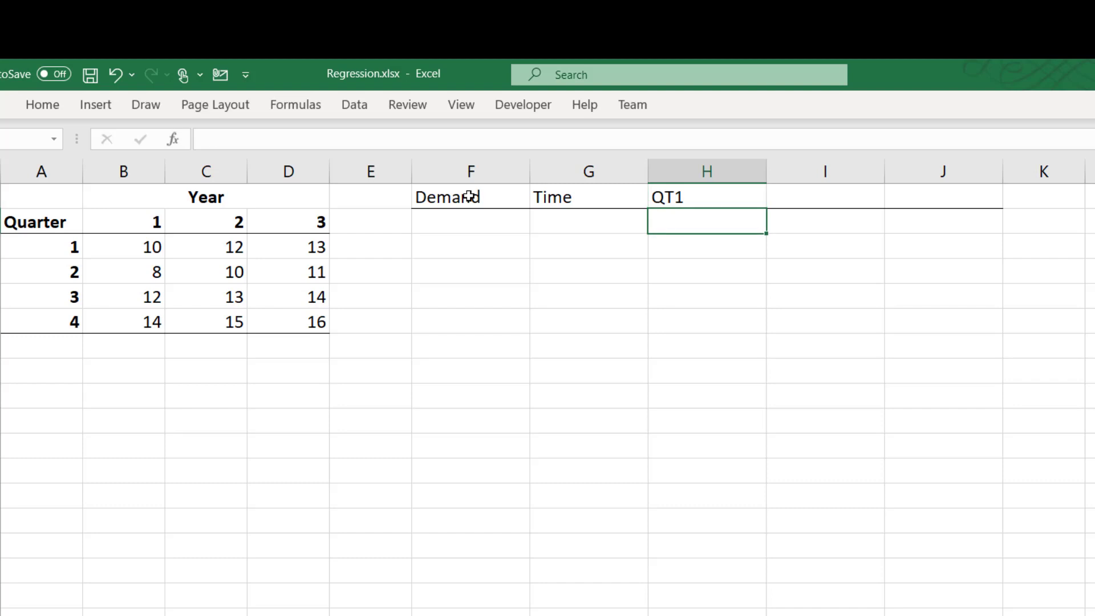
key("Up")
key("Right")
type("QT2")
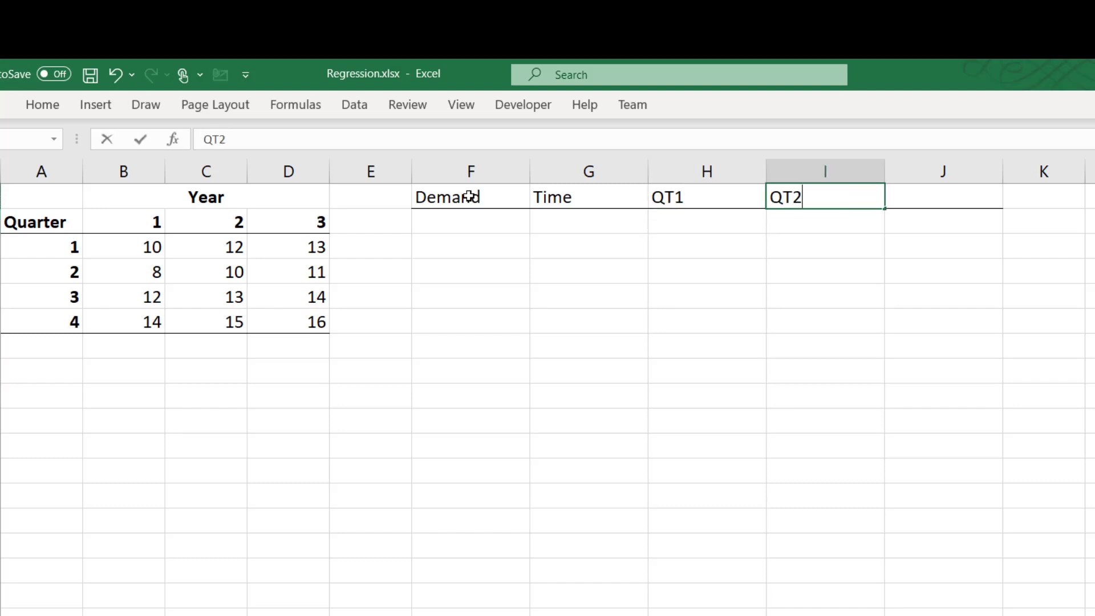
key("Tab")
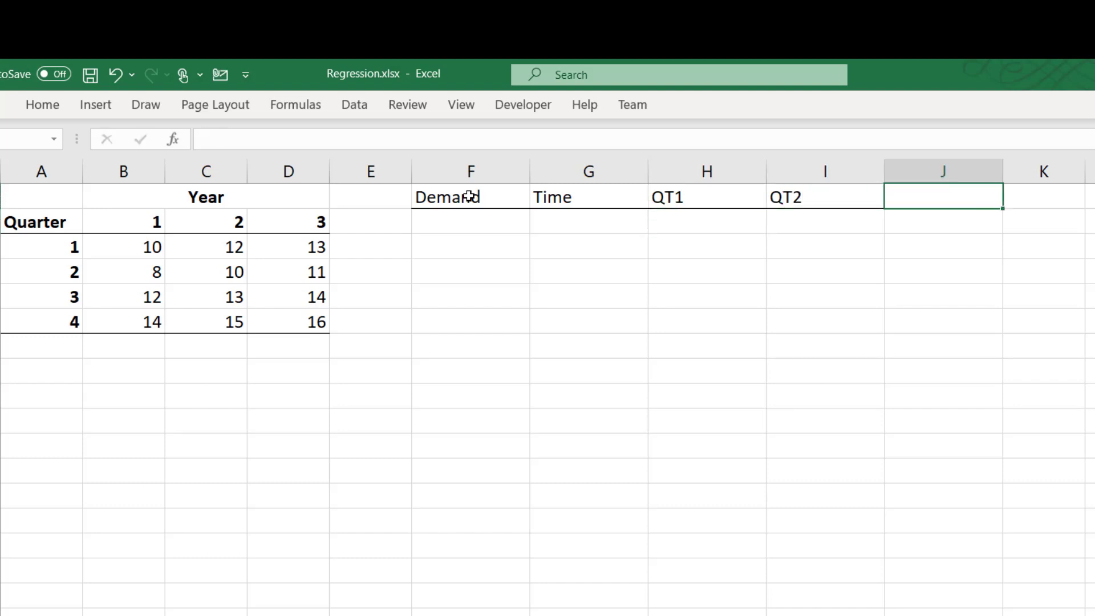
type("QT3")
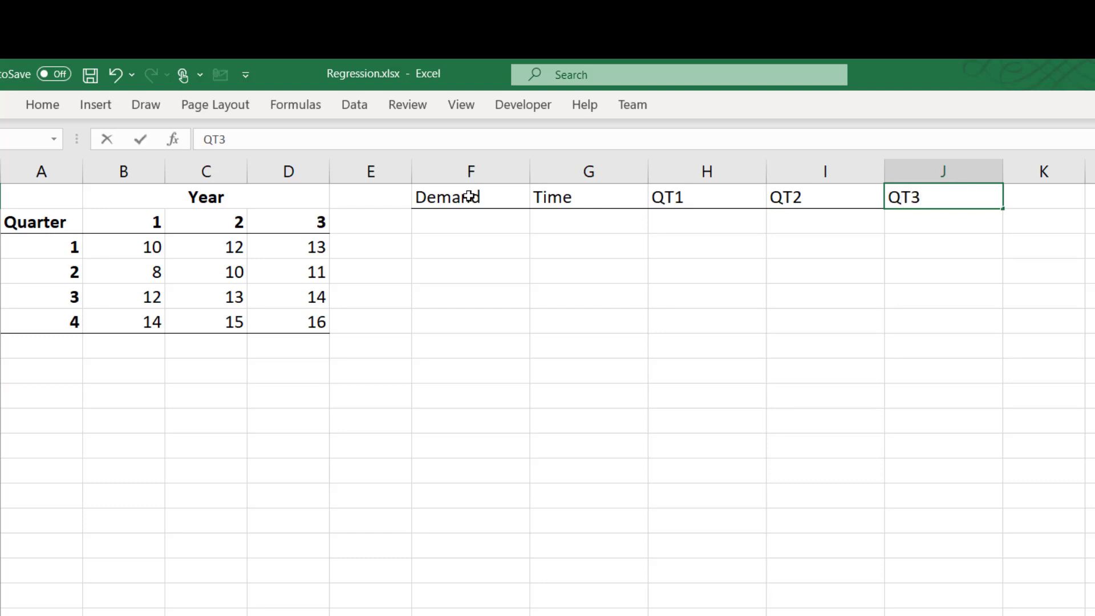
key("Return")
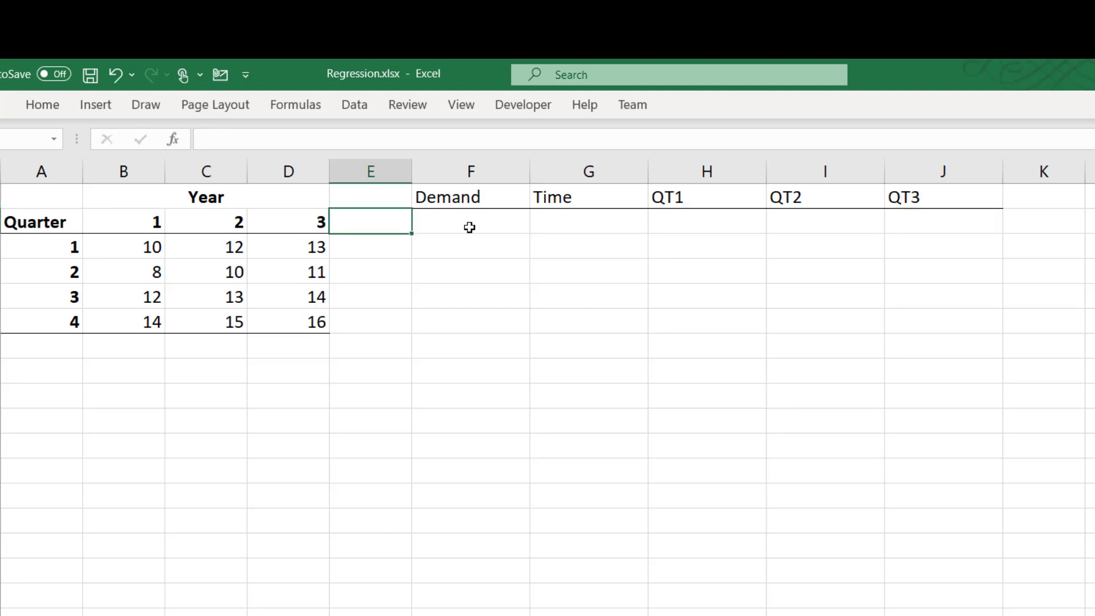
- Enter 10 as the first Demand value in F2 and remove its bold formatting
left_click(470, 228)
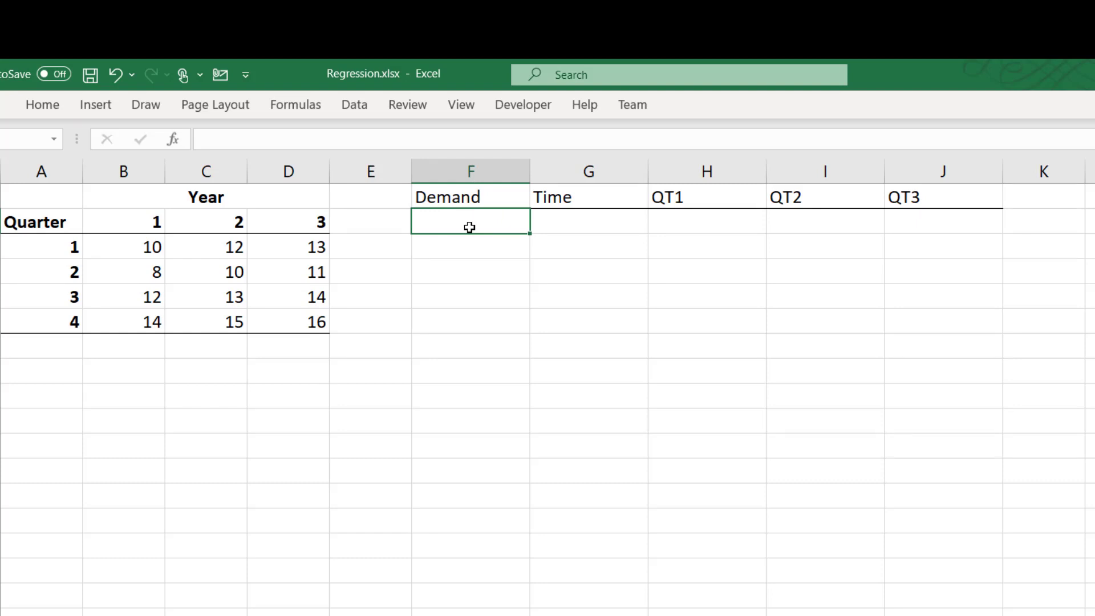
type("10")
key("Return")
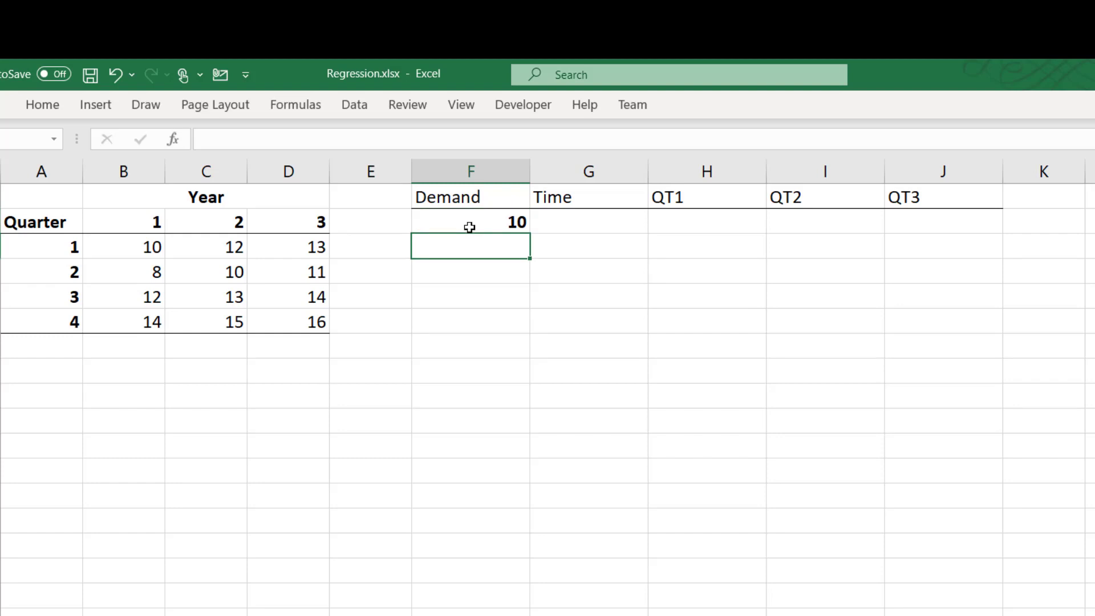
left_click(469, 228)
key("ctrl+b")
- Enter the remaining year 1 demands 8, 12 and 14 in F3:F5
key("Return")
type("8")
key("Return")
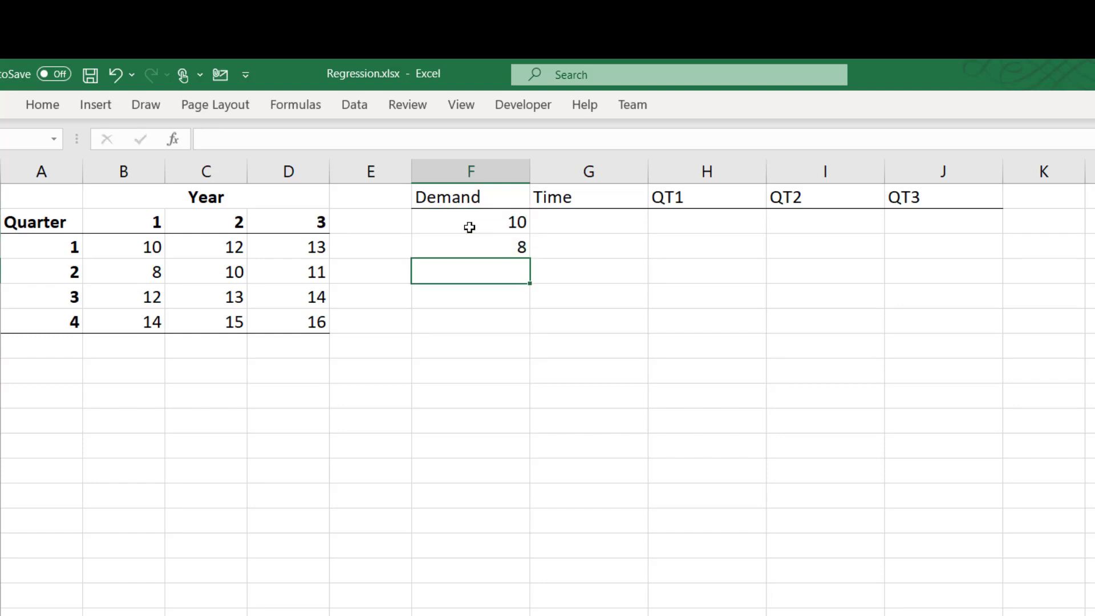
type("12")
key("Return")
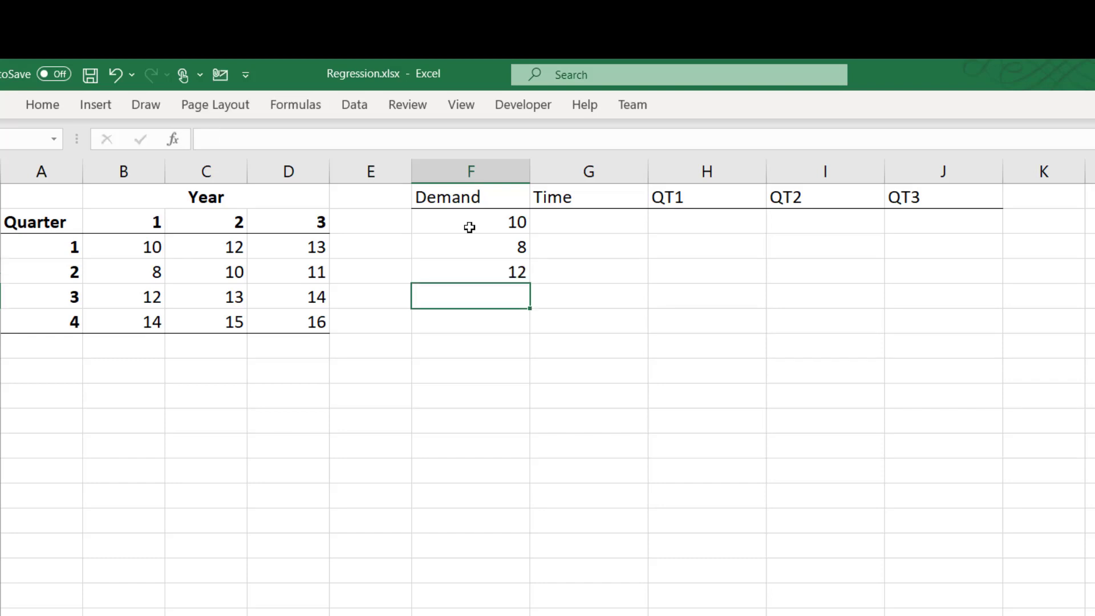
type("14")
key("Return")
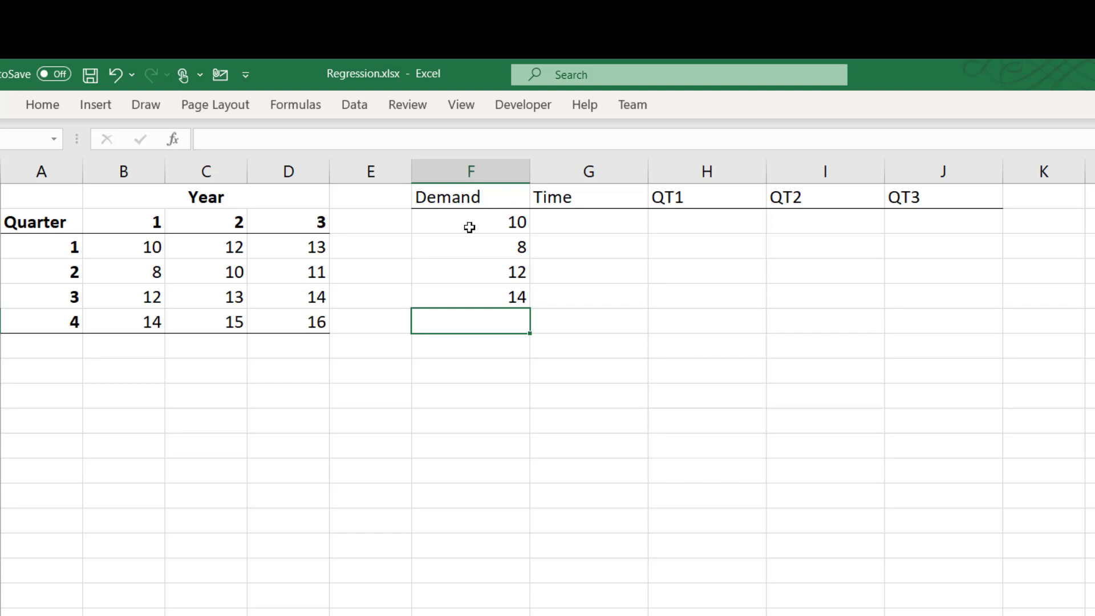
- Enter the year 2 quarterly demands 12, 10, 13 and 15 in F6:F9
type("12")
key("Return")
type("1")
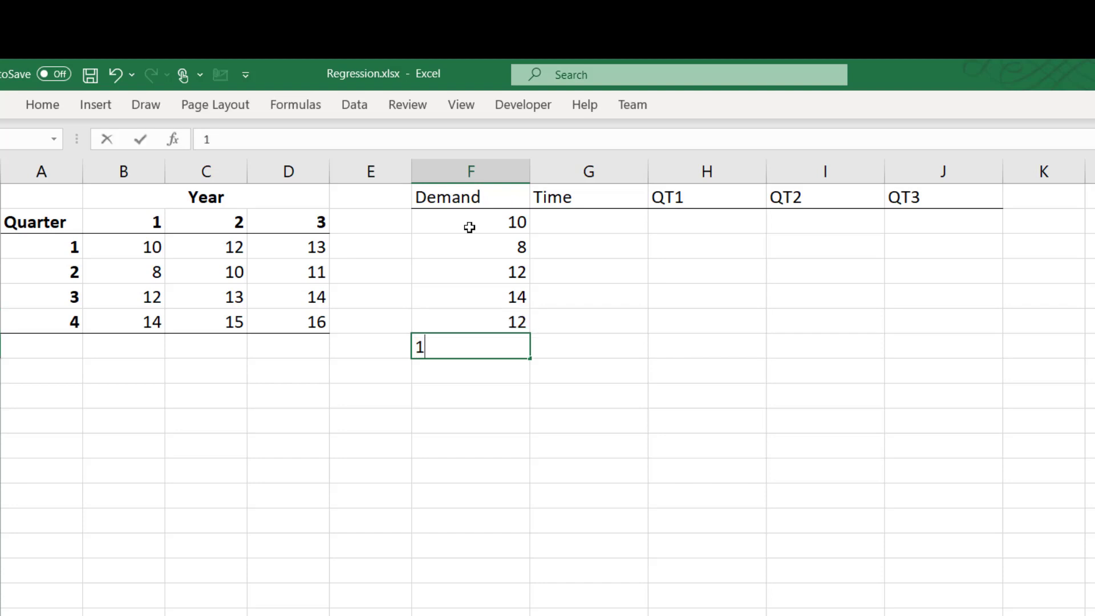
type("0")
key("Return")
type("13")
key("Return")
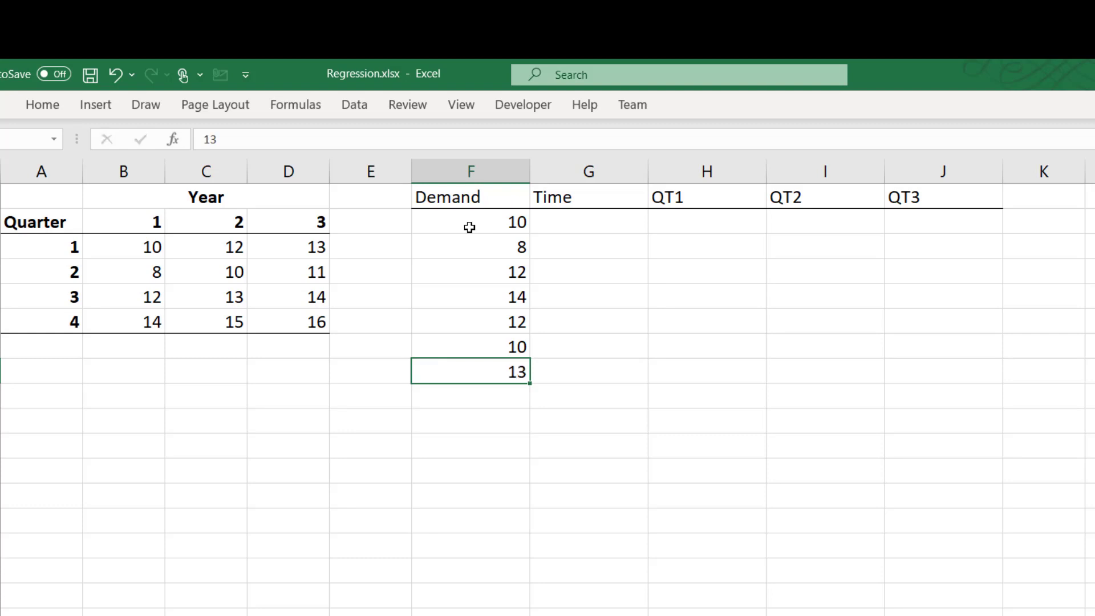
type("15")
key("Return")
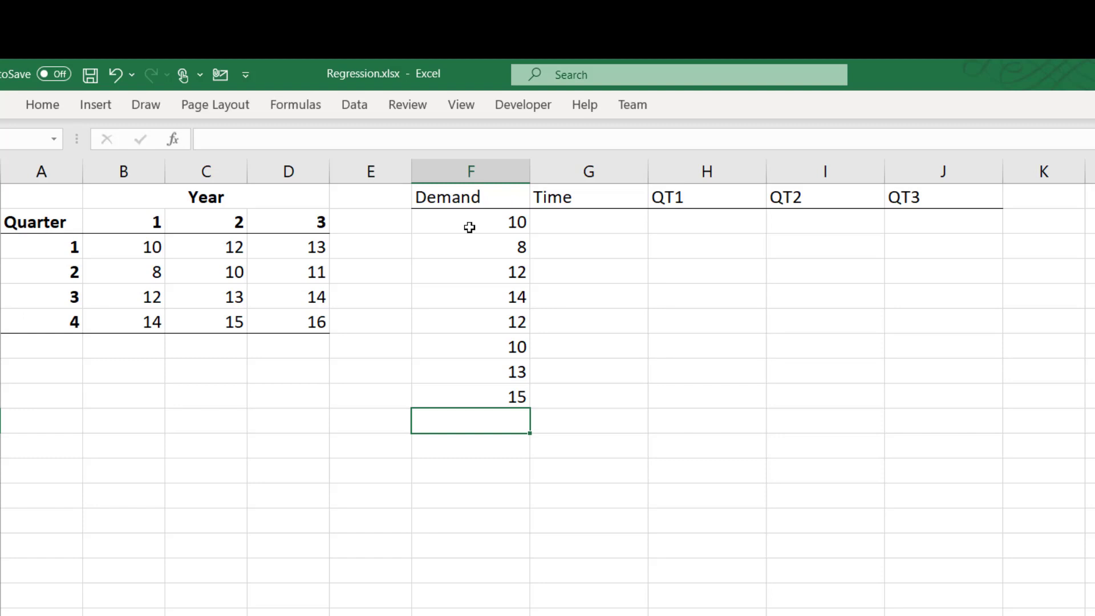
- Enter the year 3 quarterly demands 13, 11, 14 and 16 in F10:F13
type("13")
key("Return")
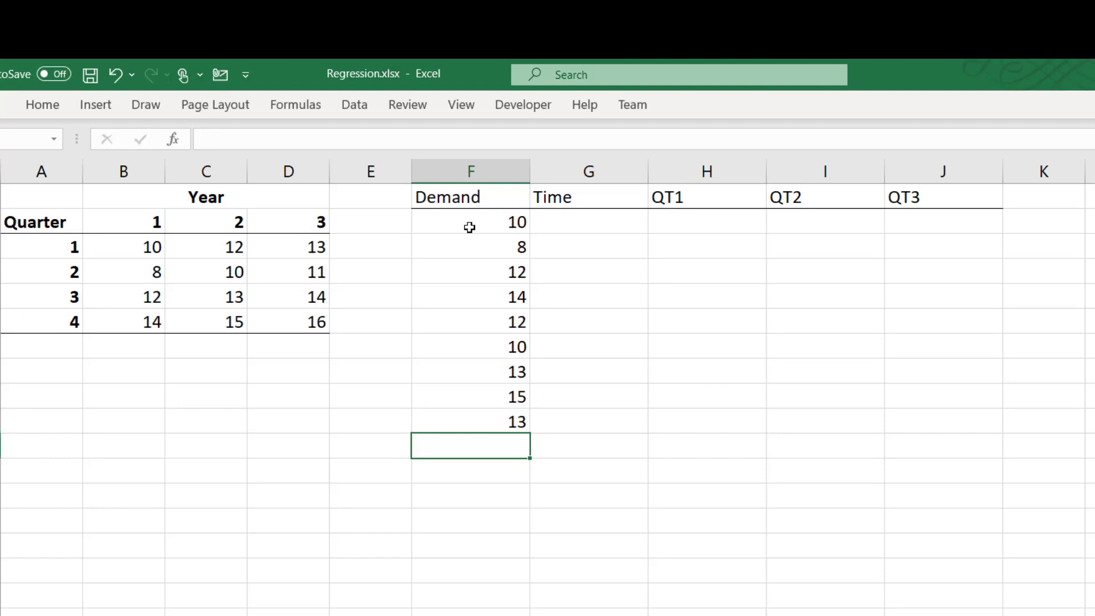
type("11")
key("Return")
type("14")
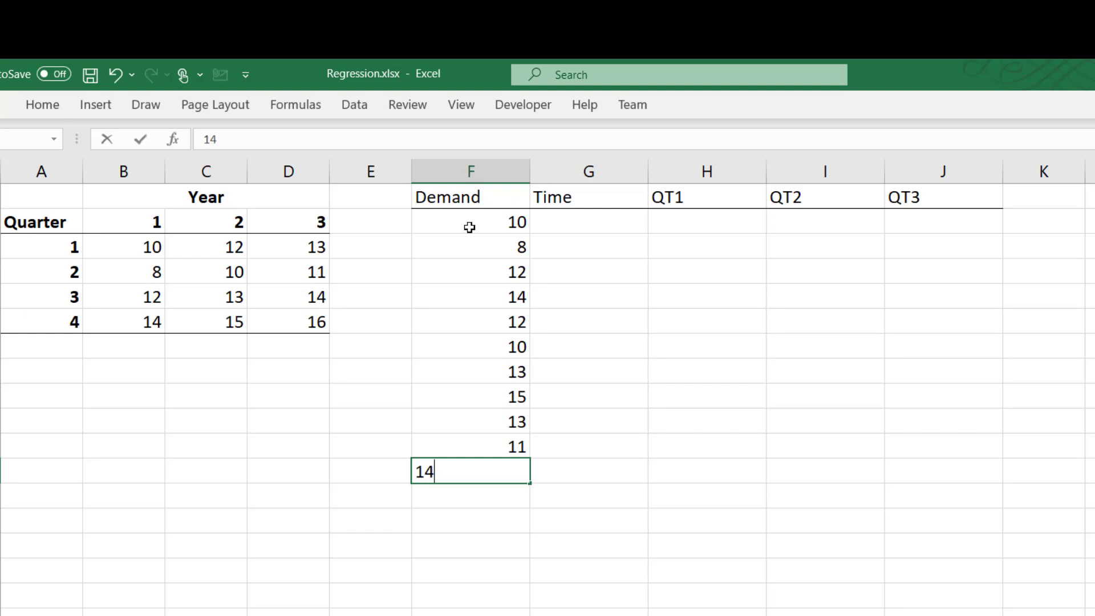
key("Return")
type("16")
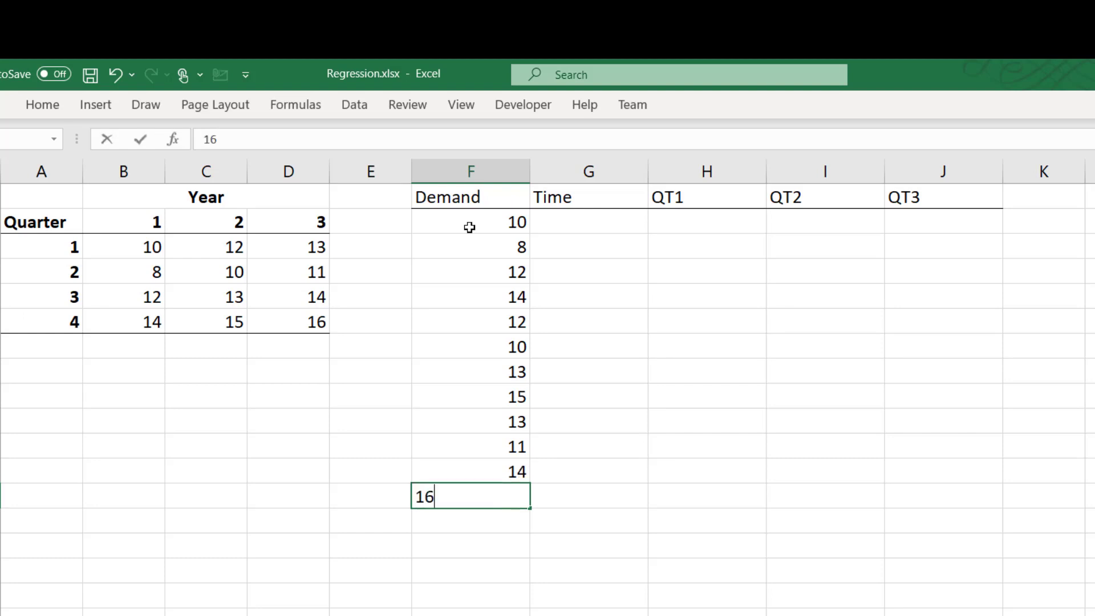
key("Return")
- Number the Time column from 1 to 12 in G2:G13 without bold, extending the series from 1 and 2
key("Up")
key("Up")
key("Up")
key("Up")
key("Up")
key("Up")
key("Up")
key("Up")
key("Up")
key("Up")
key("Up")
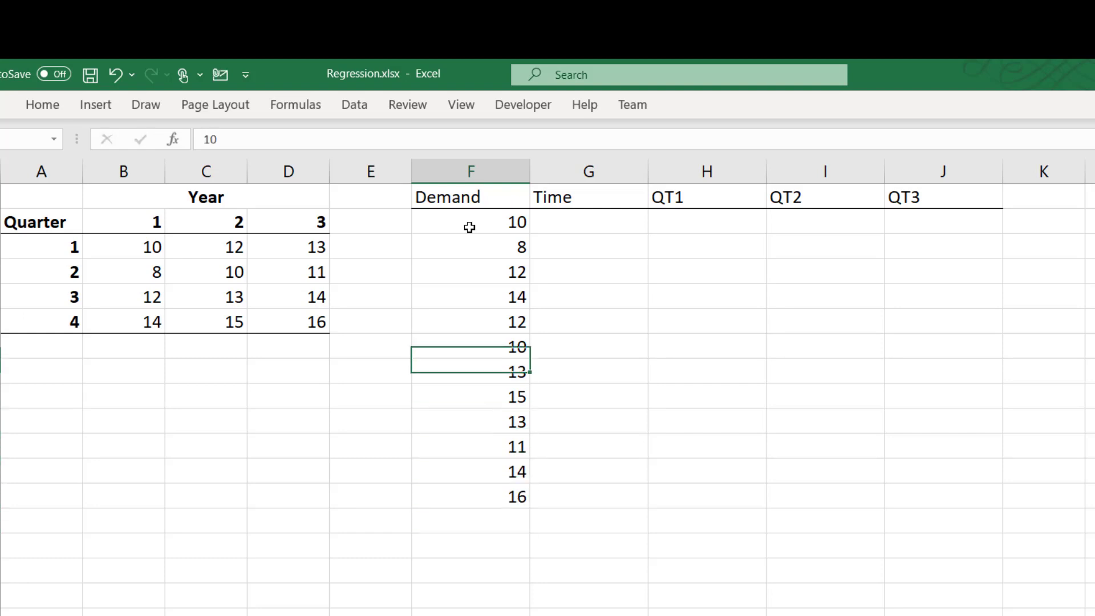
key("Up")
key("Right")
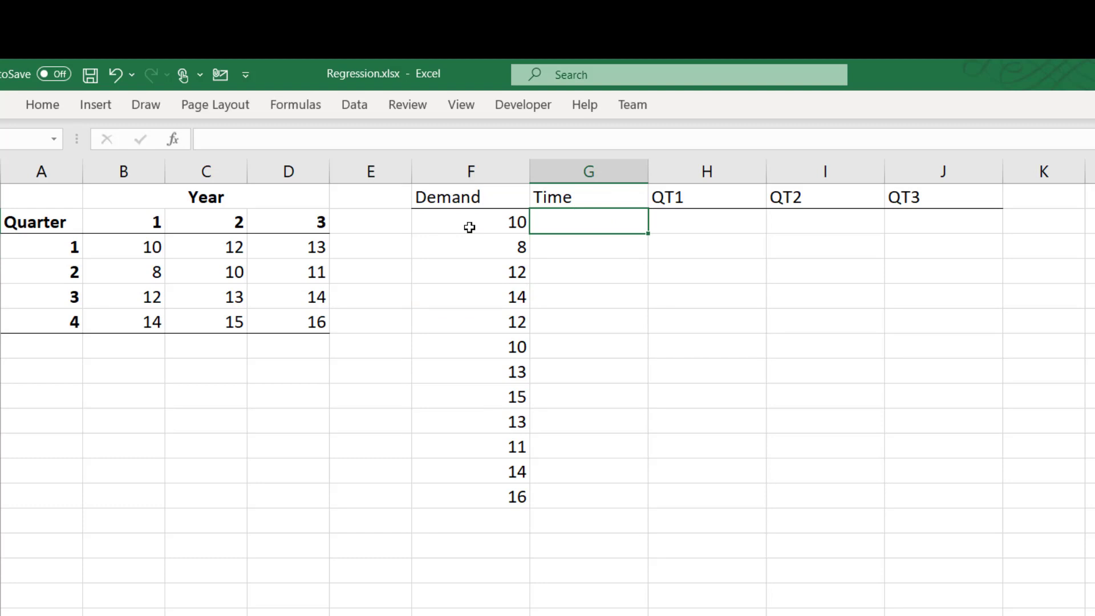
type("1")
key("Return")
type("2")
key("Return")
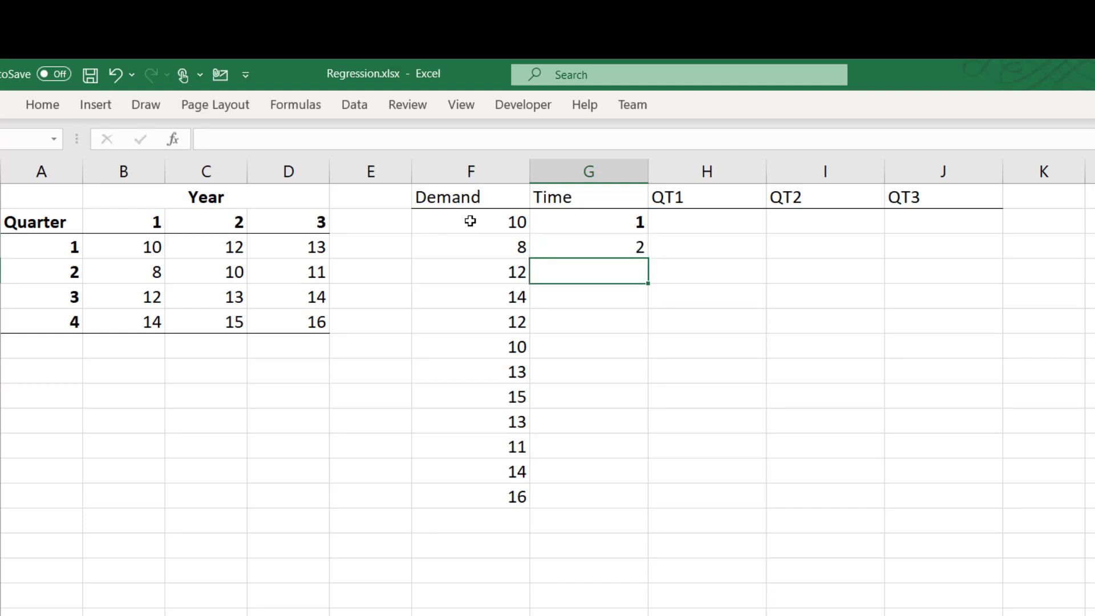
left_click(604, 221)
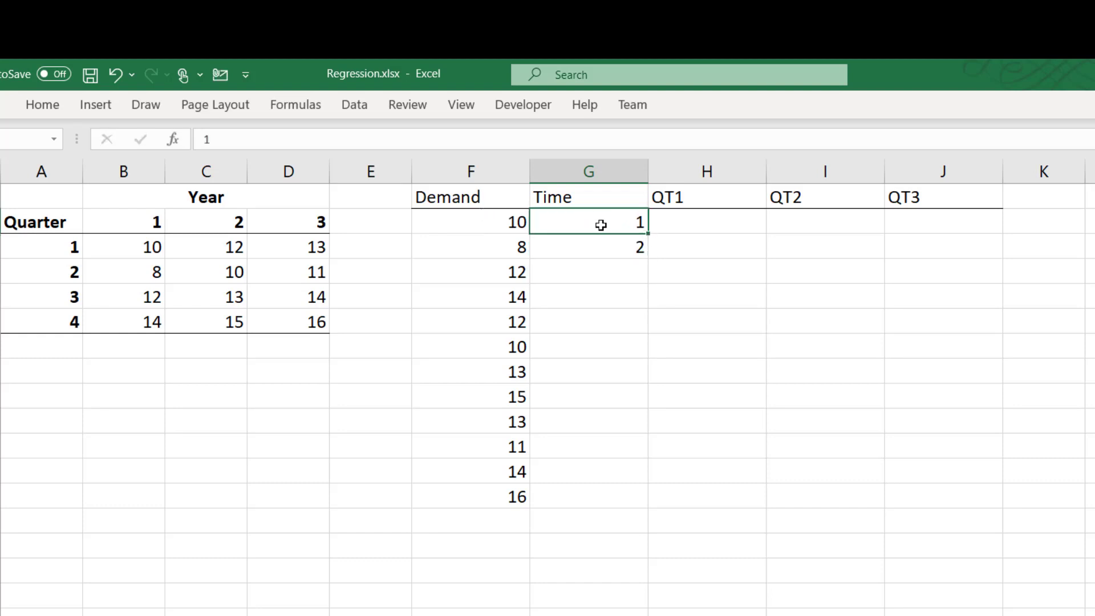
left_click_drag(604, 231, 651, 503)
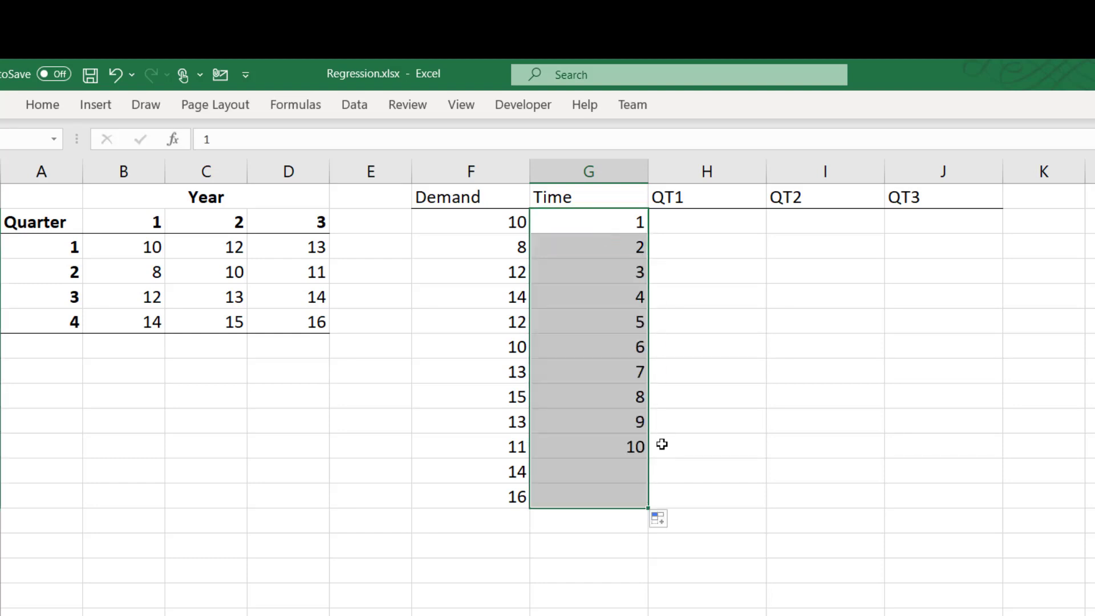
- Enter the dummy values 1, 0 and 0 in H2:J2 for the first period
left_click(706, 225)
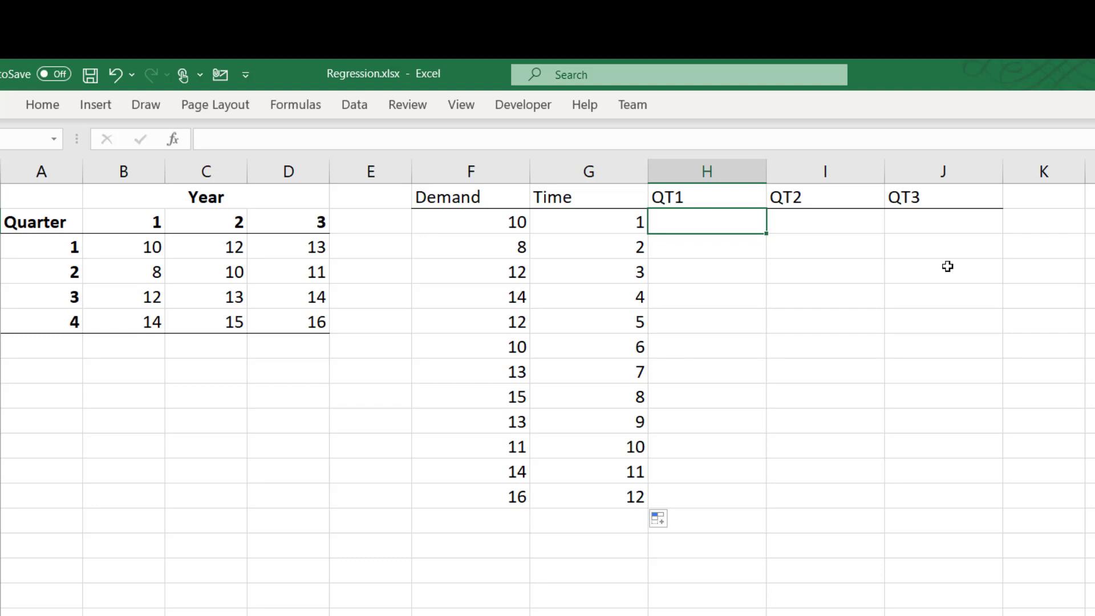
type("1")
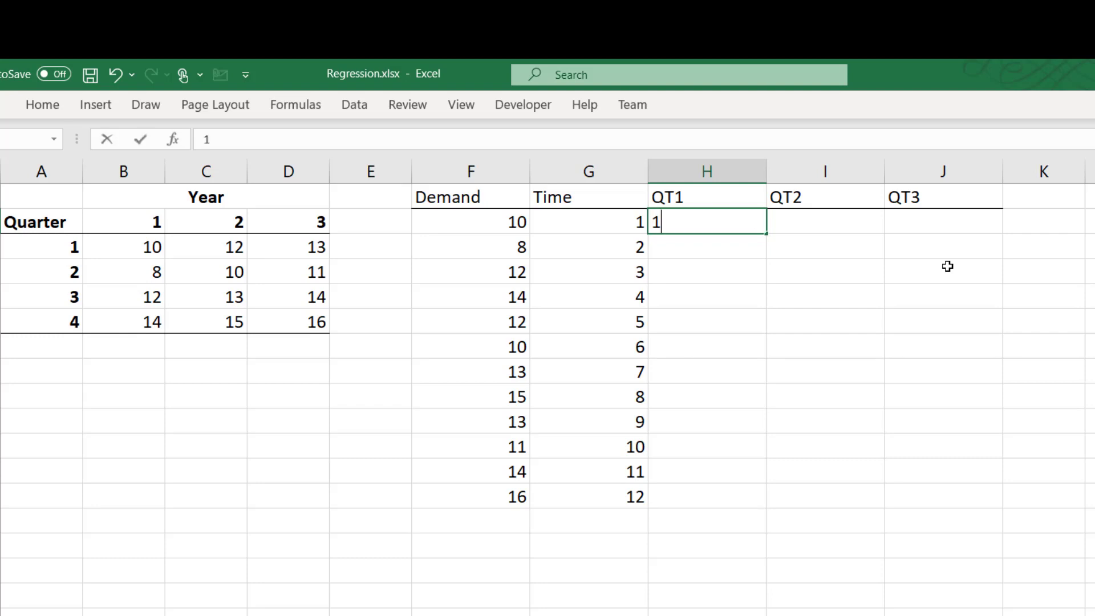
key("Tab")
type("0")
key("Tab")
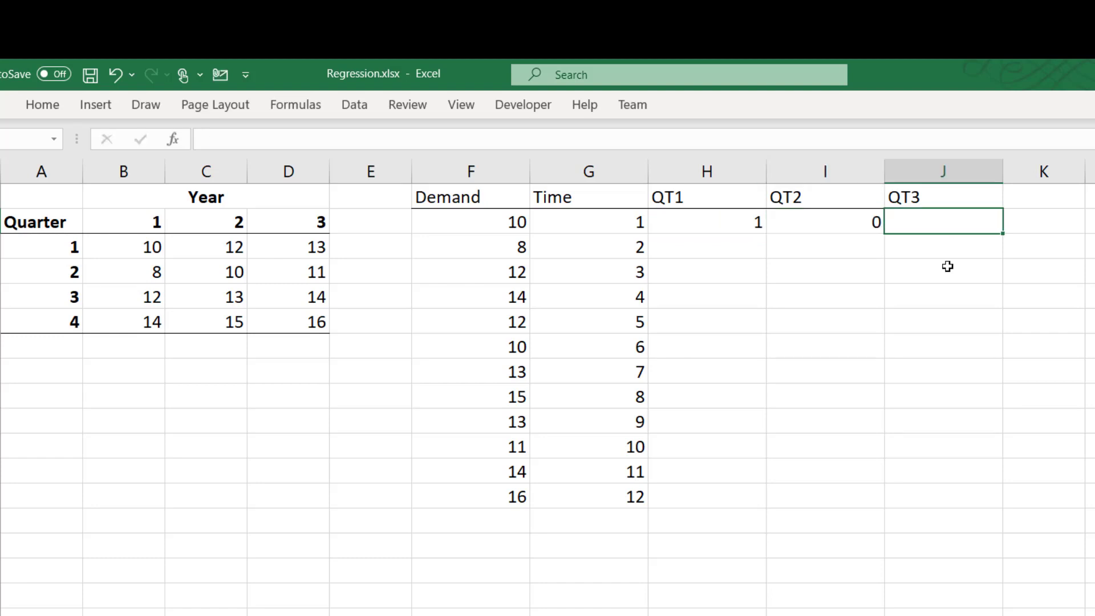
type("0")
key("Return")
- Enter the dummy values 0, 1 and 0 in H3:J3 for the second period
key("Up")
key("Return")
key("Left")
key("Left")
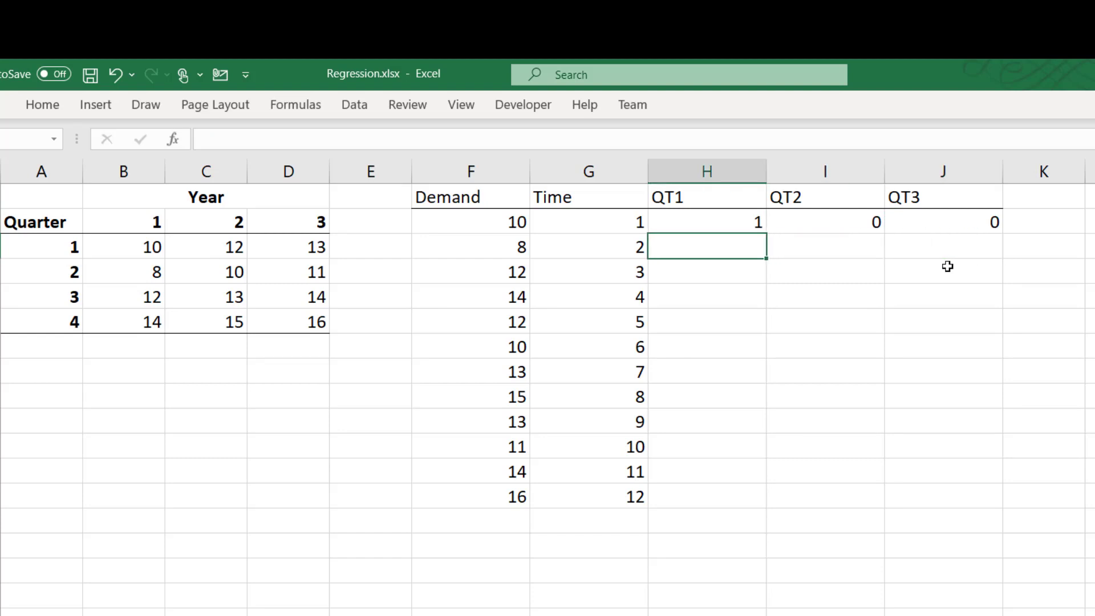
type("0")
key("Tab")
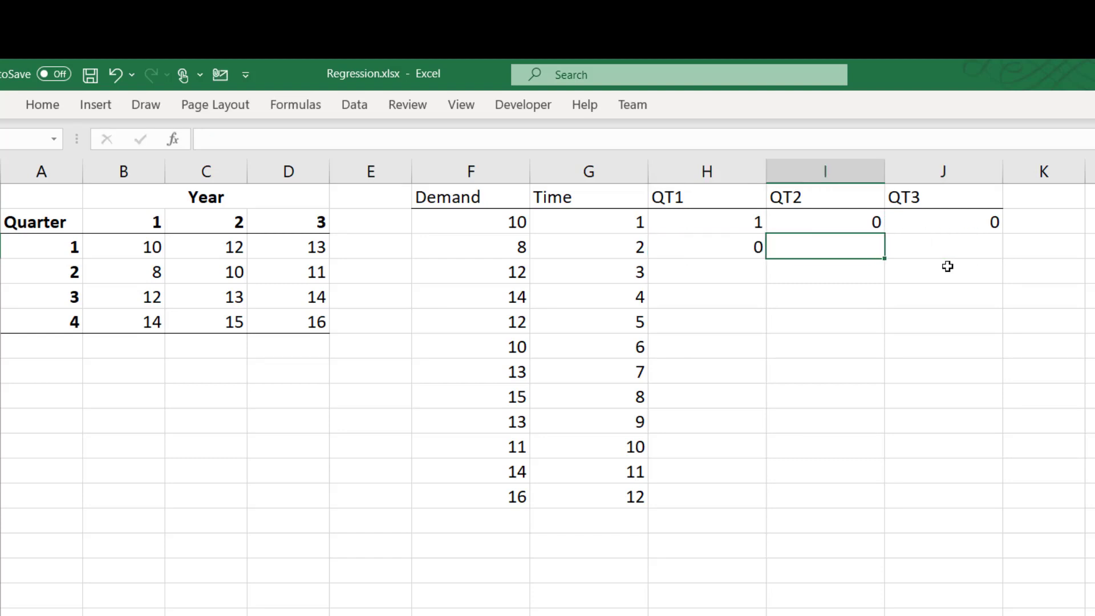
type("1")
key("Tab")
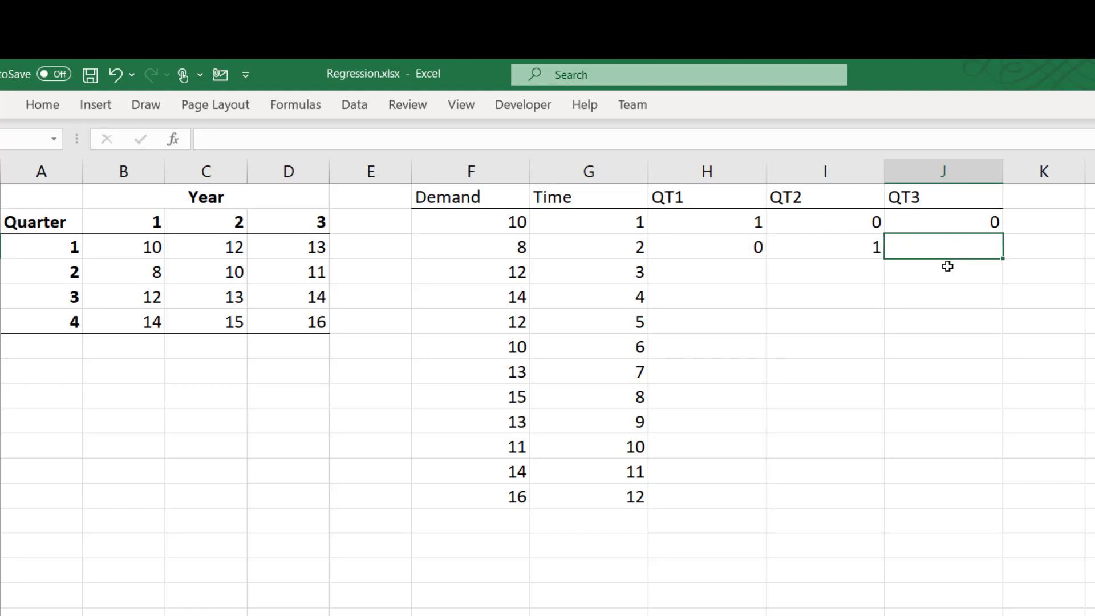
type("0")
key("Return")
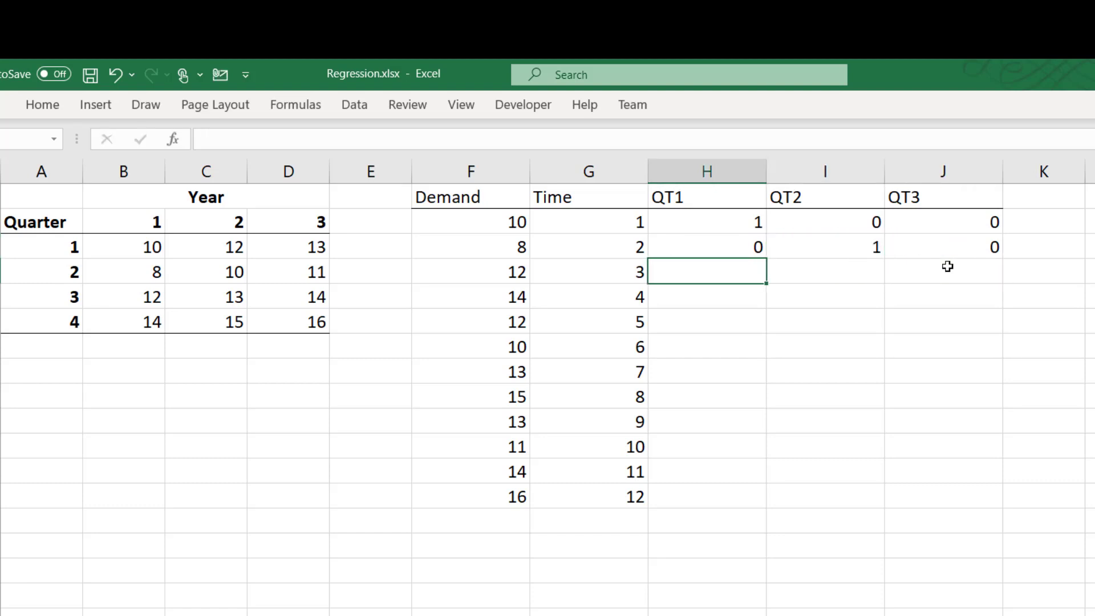
- Enter the dummy values 0, 0 and 1 in H4:J4 for the third period
type("0")
key("Tab")
type("0")
key("Tab")
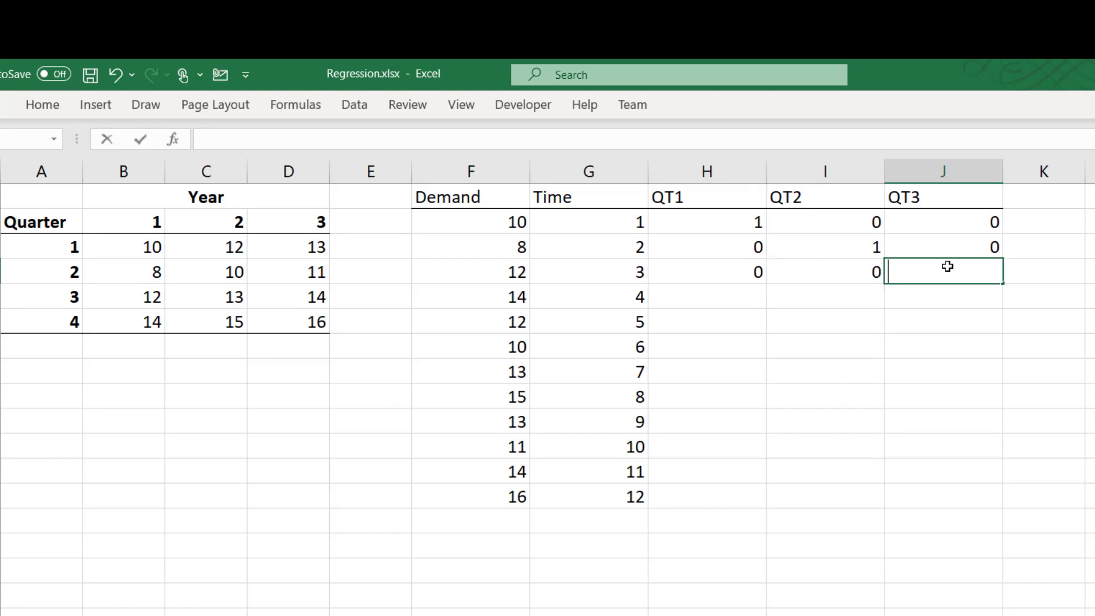
type("1")
key("Down")
key("Left")
key("Left")
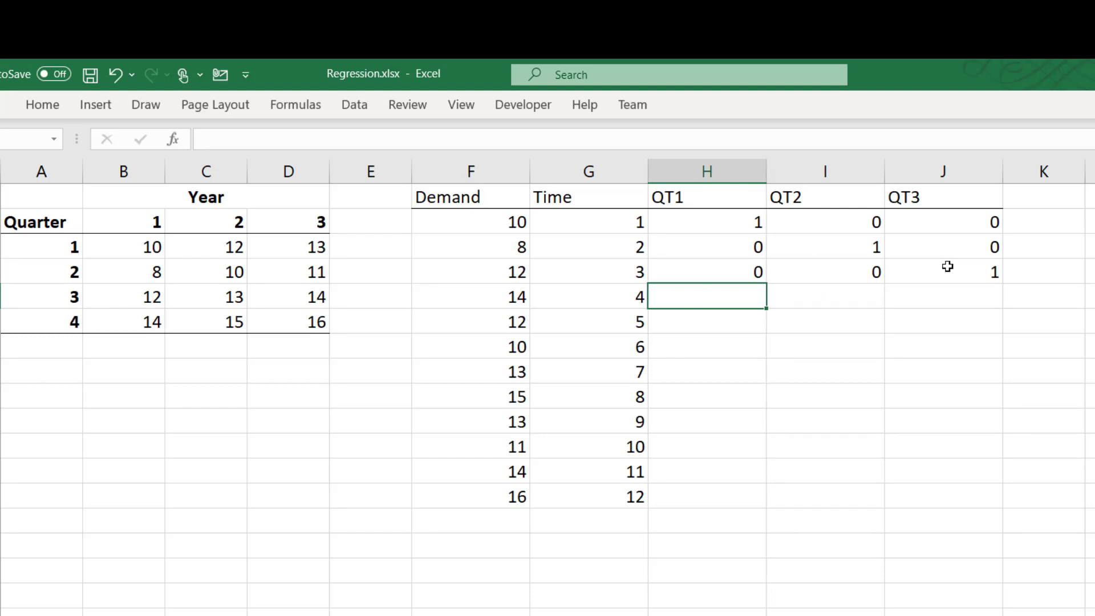
- Enter the dummy values 0, 0 and 0 in H5:J5 for the fourth period
type("0")
key("Tab")
type("0")
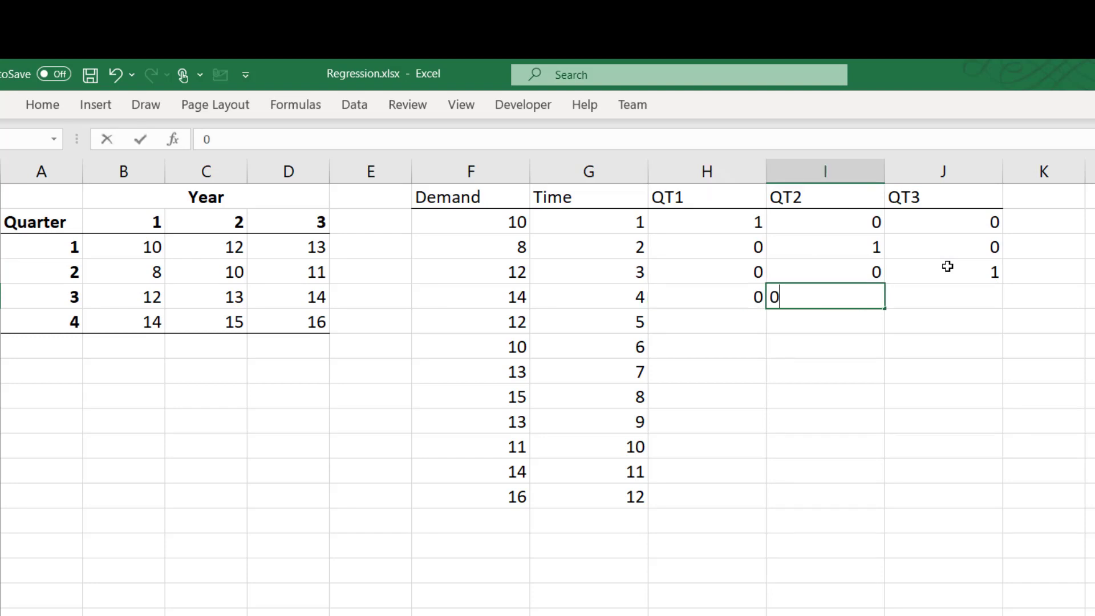
key("Tab")
type("0")
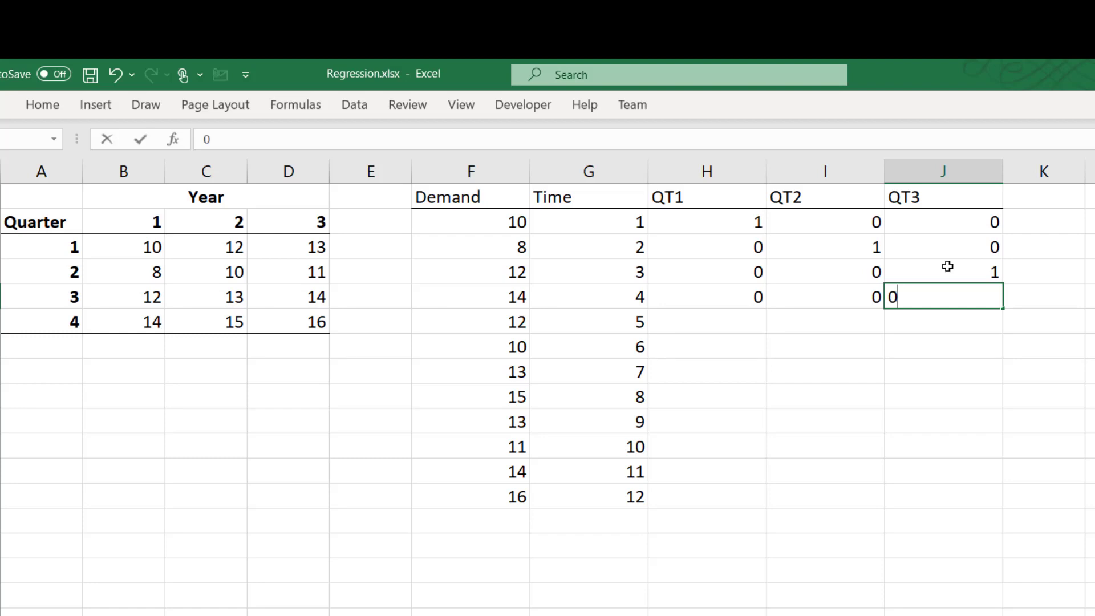
key("Down")
key("Left")
key("Left")
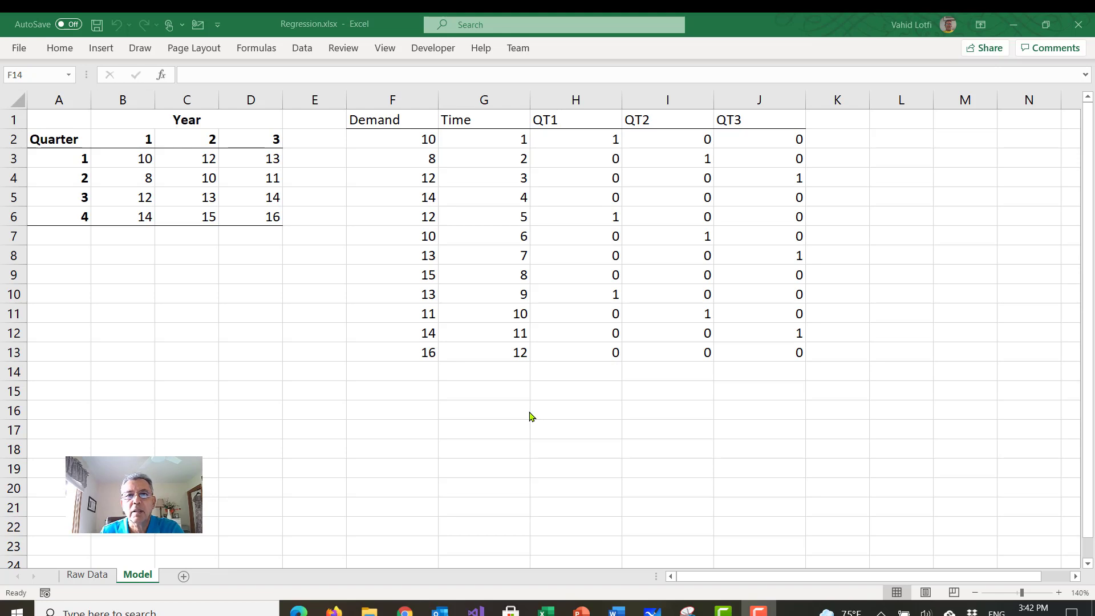
- Start a Regression data analysis with labels included and the Demand column F1:F13 as the Y range
left_click(300, 49)
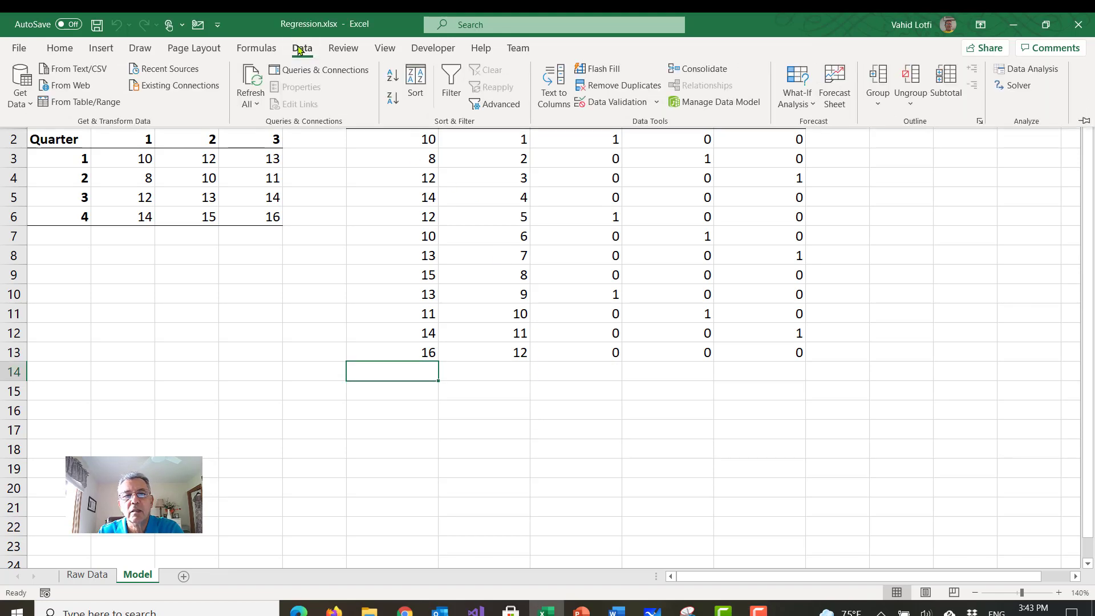
left_click(1033, 70)
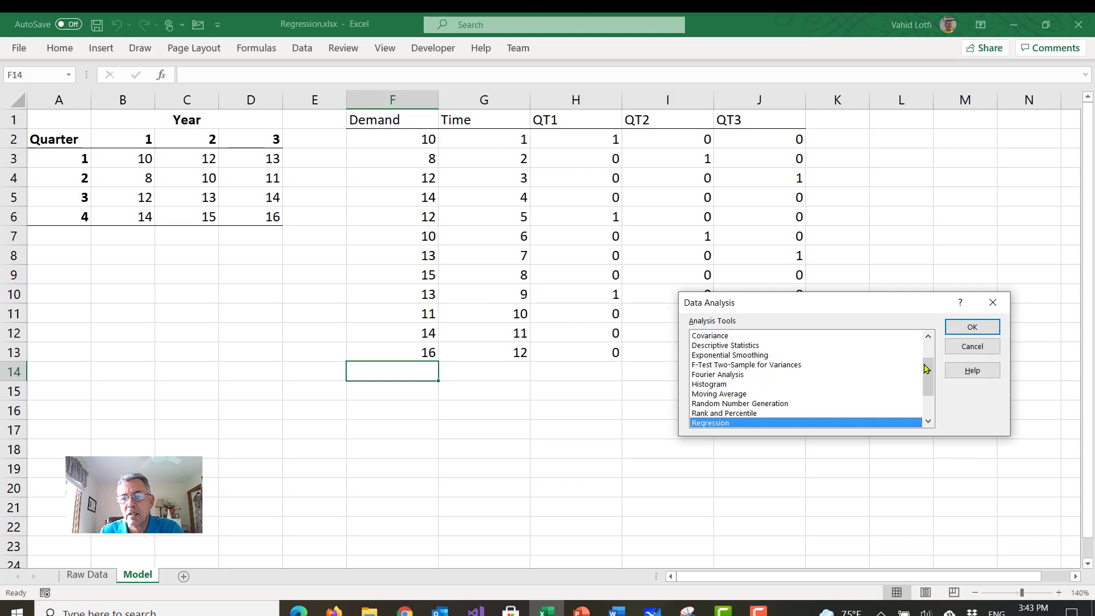
left_click(964, 326)
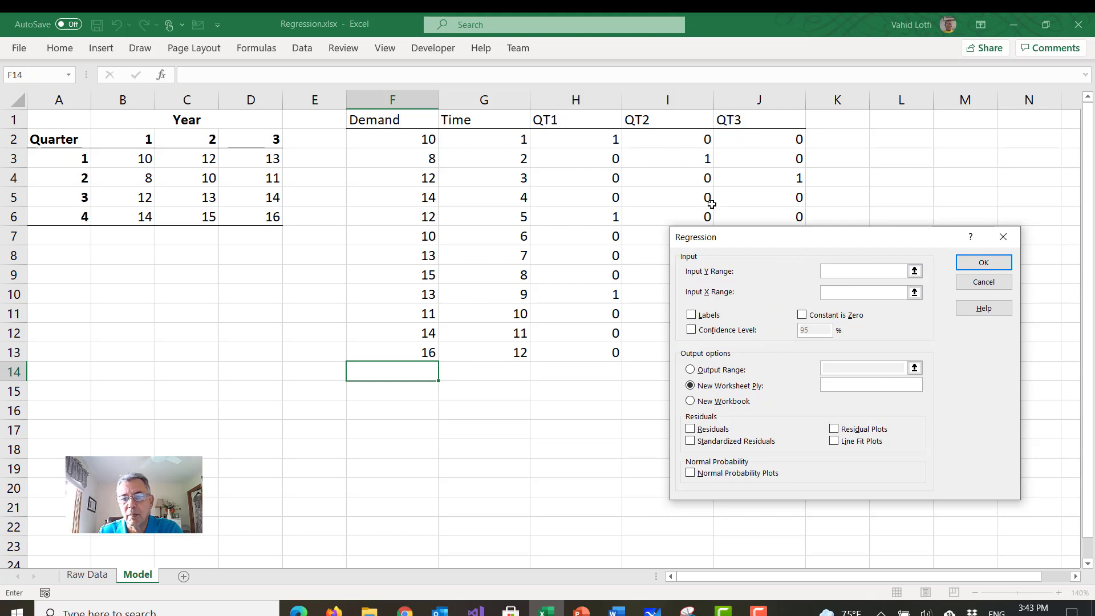
left_click(692, 316)
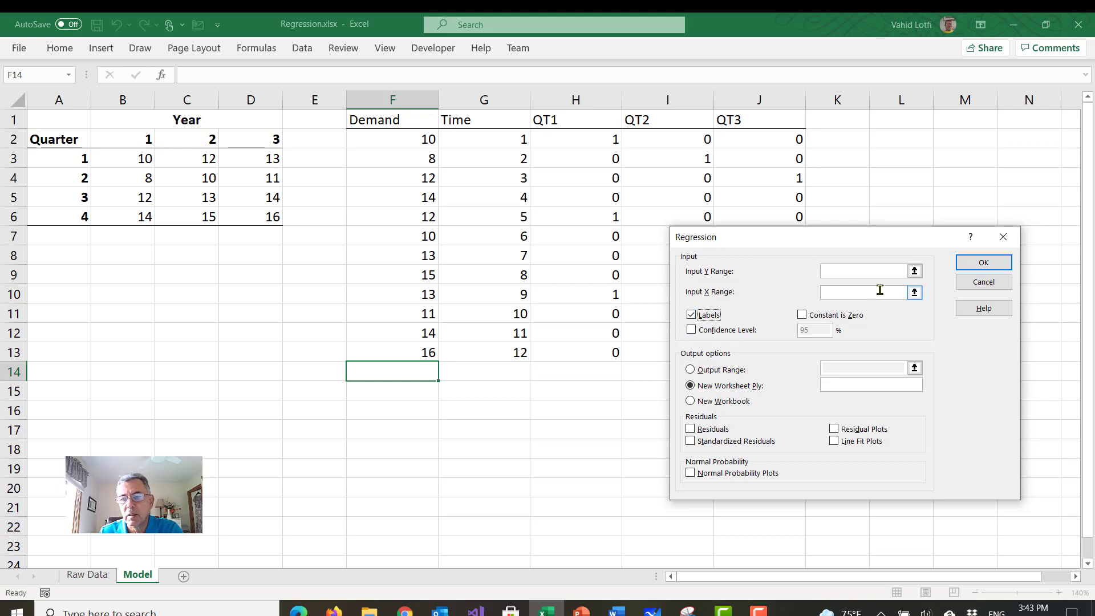
left_click(836, 270)
left_click(835, 270)
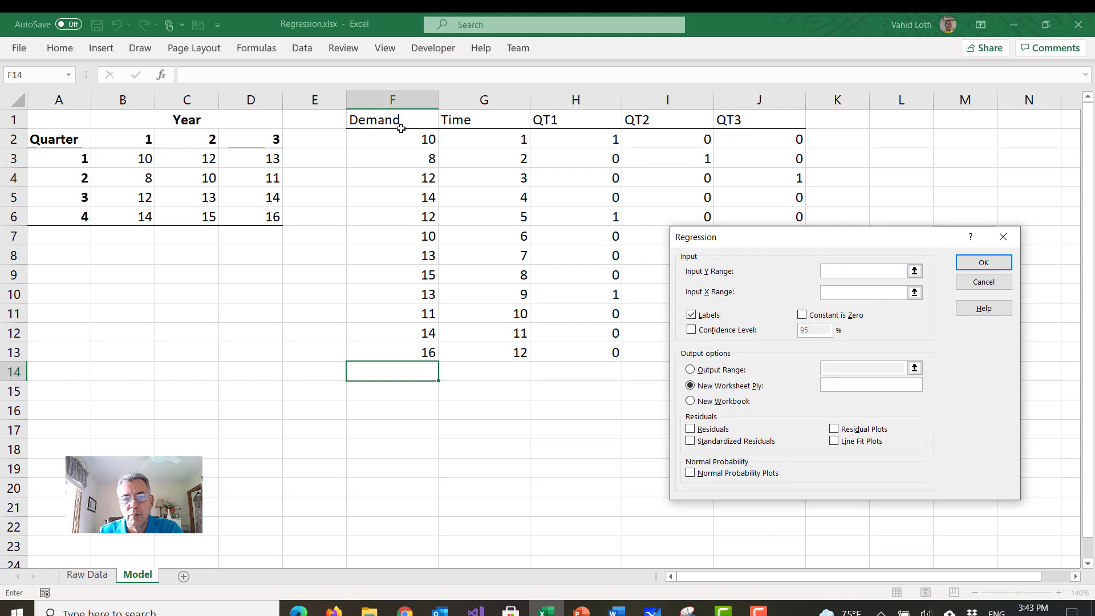
left_click_drag(399, 119, 391, 349)
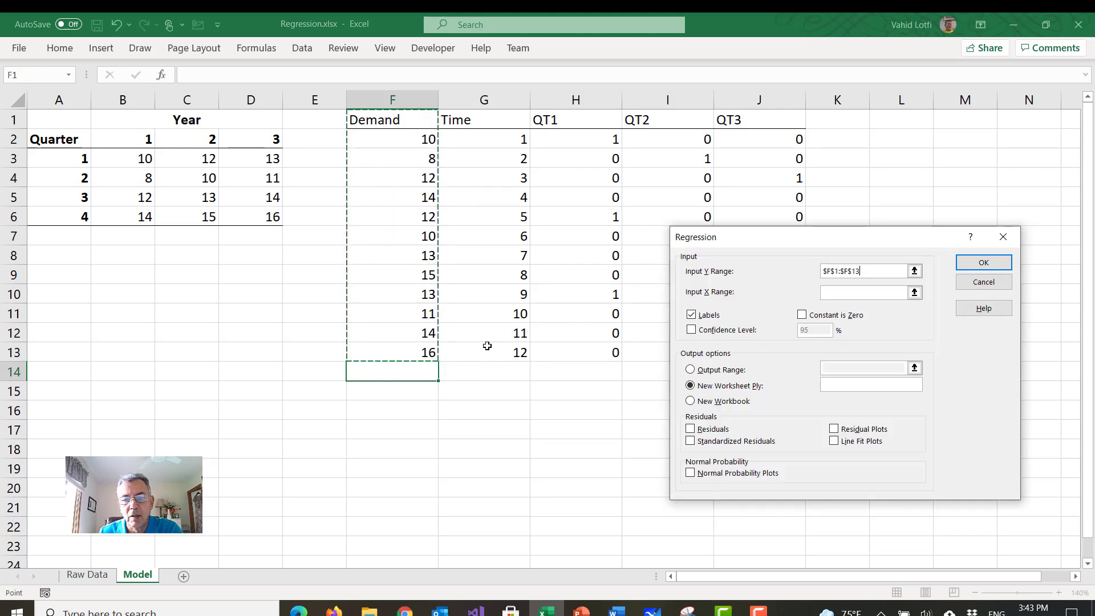
- Set the X range to G1:J13 and run the regression with output to a new worksheet
left_click(825, 293)
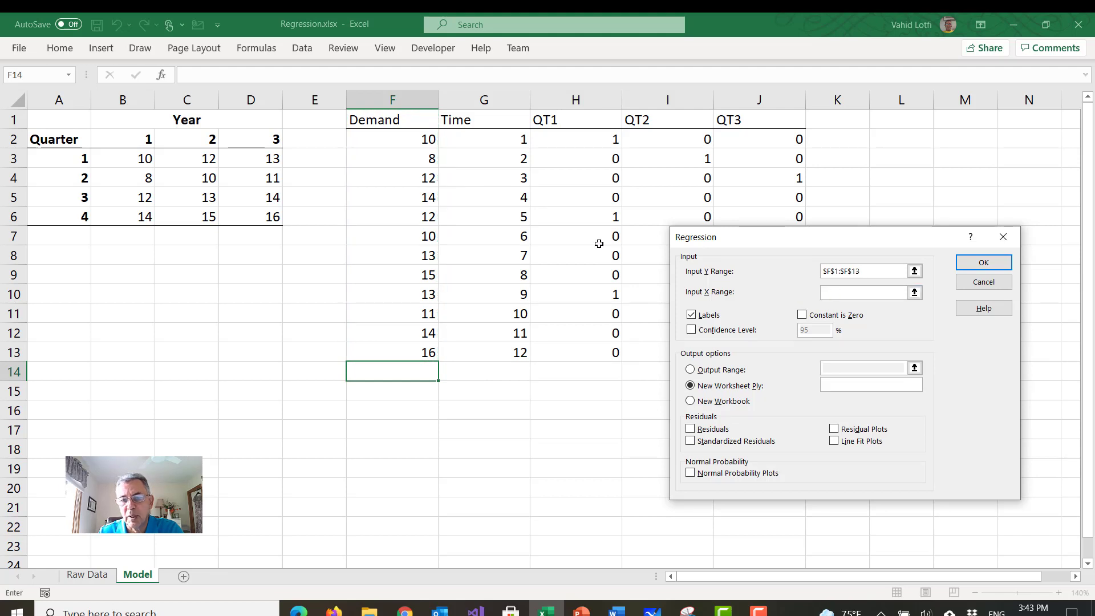
left_click(487, 120)
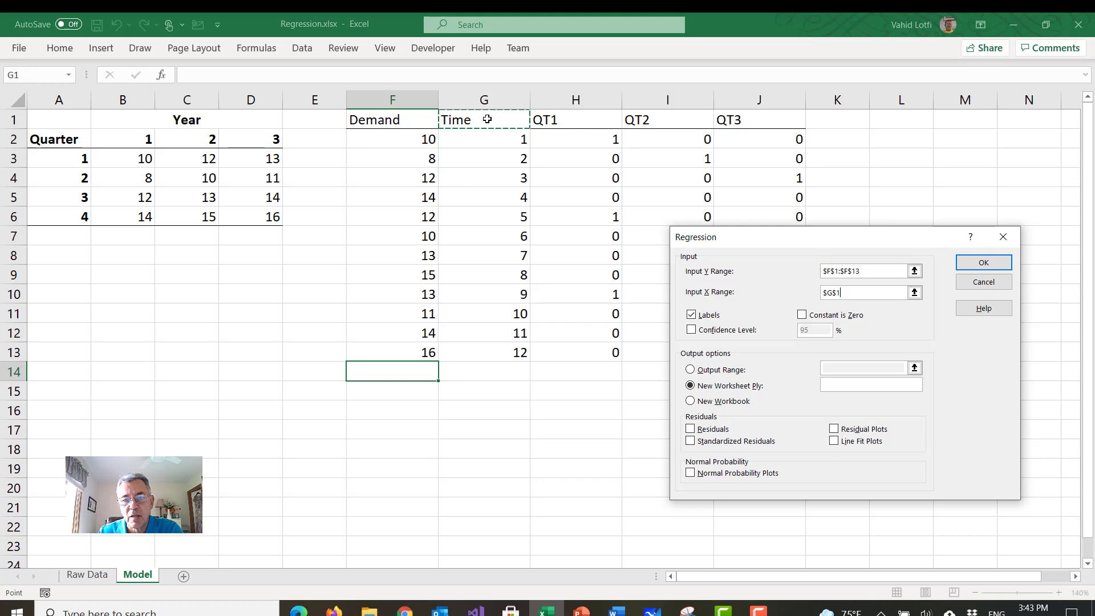
left_click_drag(487, 119, 750, 347)
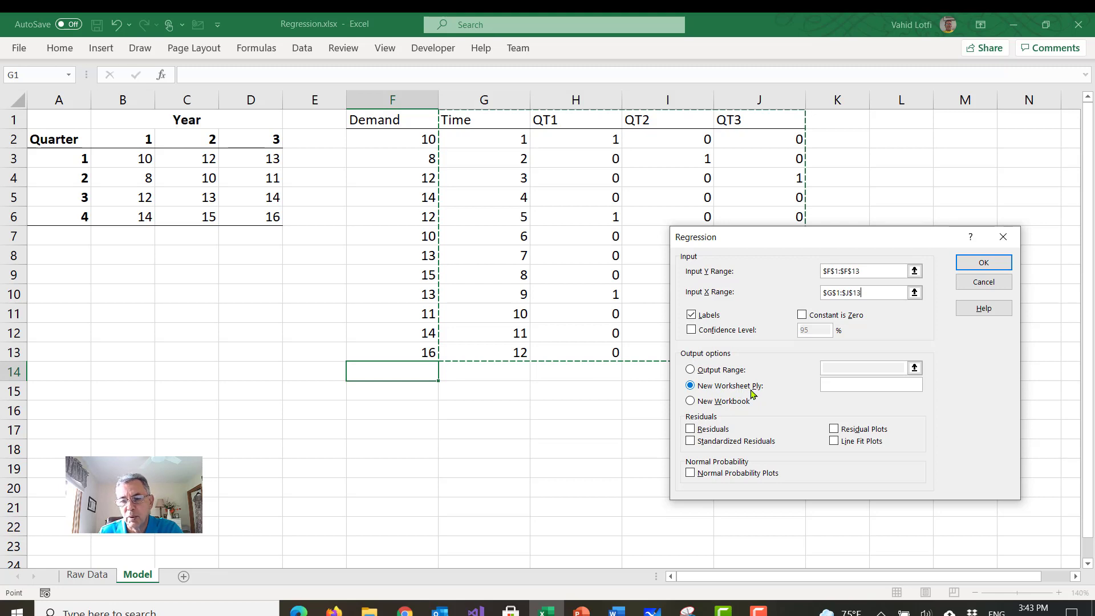
left_click(984, 263)
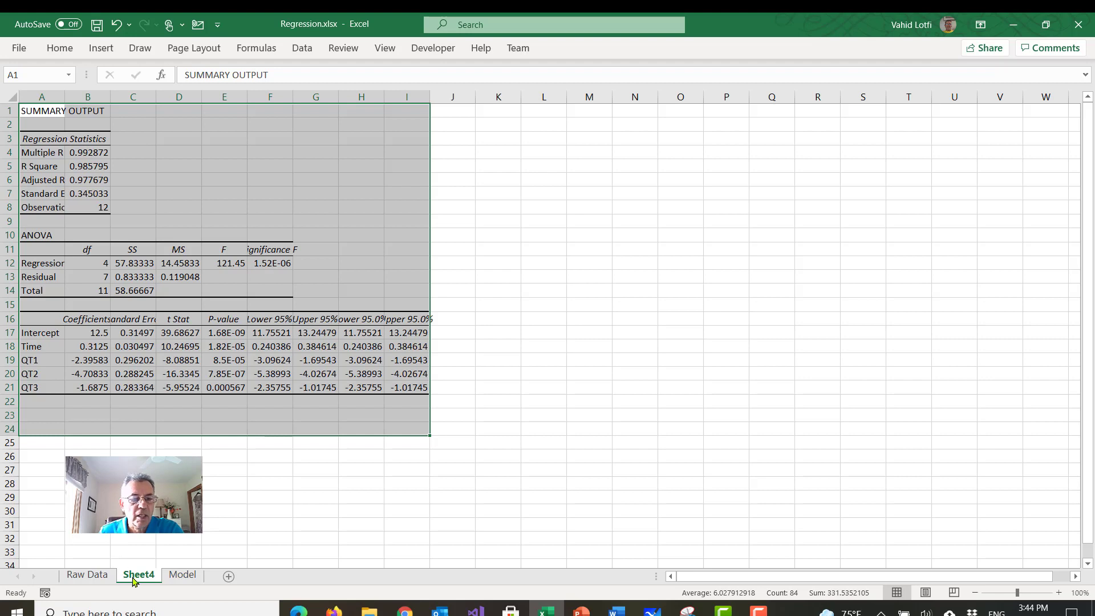
- Widen columns A and F of the regression output so the row labels and the Significance F heading fit
left_click(1060, 593)
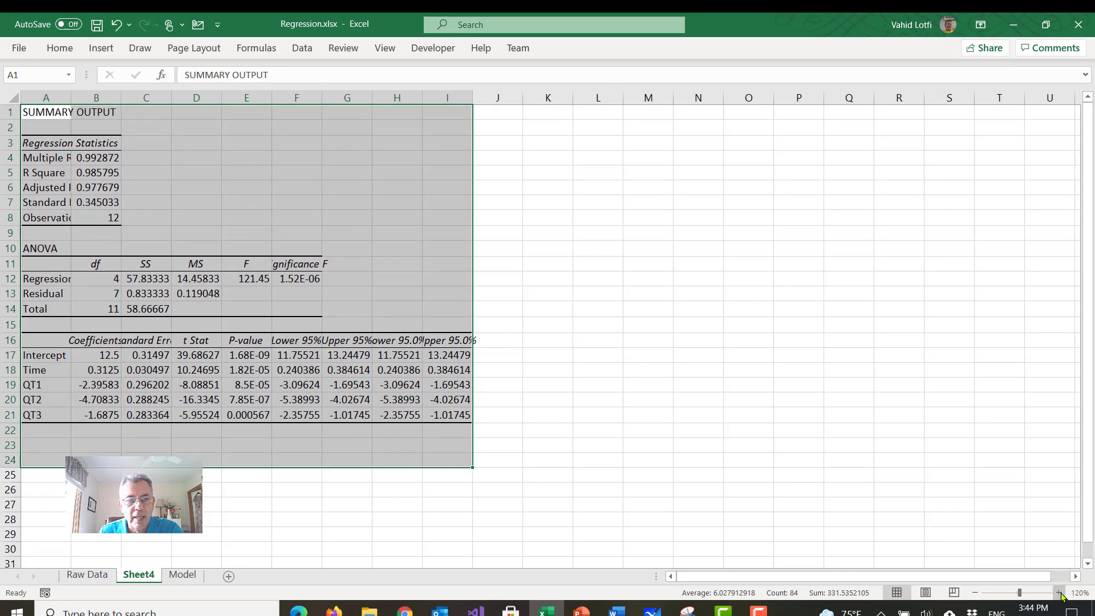
left_click(1060, 593)
left_click(1059, 593)
left_click(1060, 594)
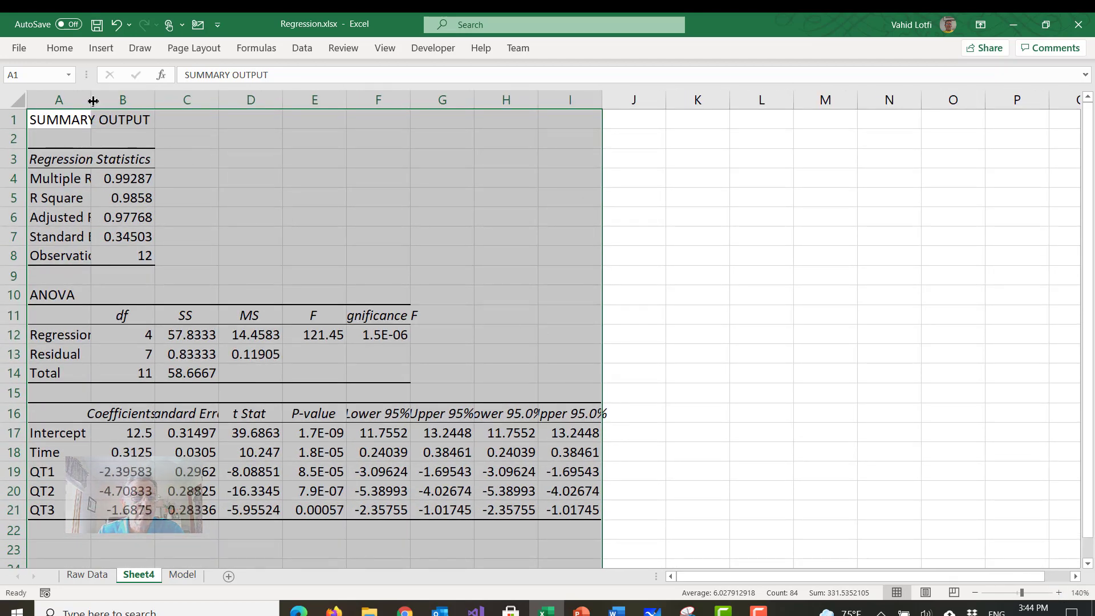
left_click_drag(93, 101, 167, 101)
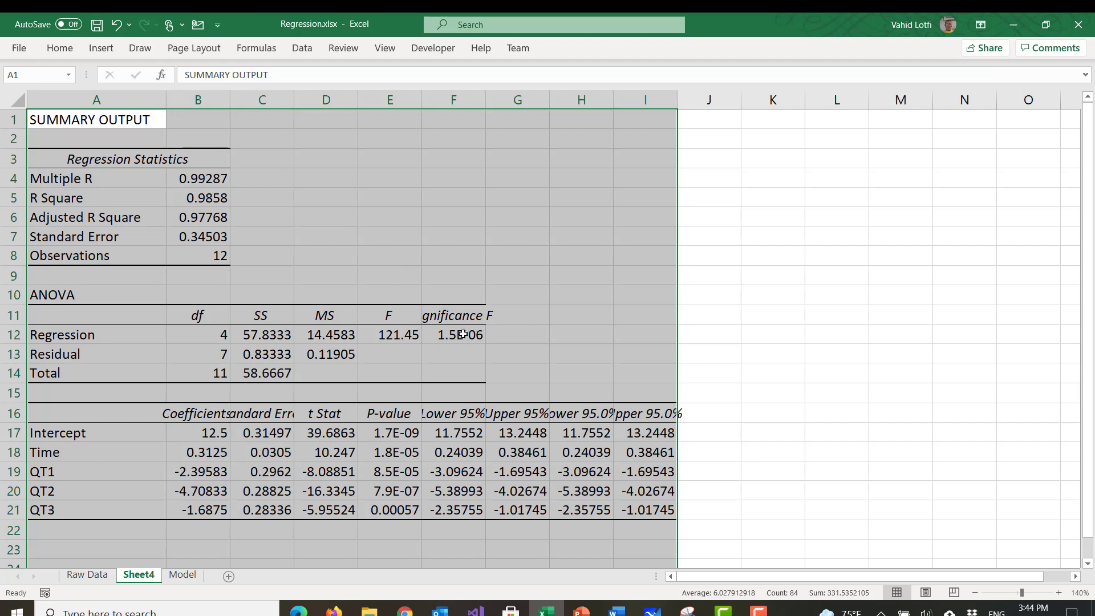
left_click_drag(485, 104, 516, 104)
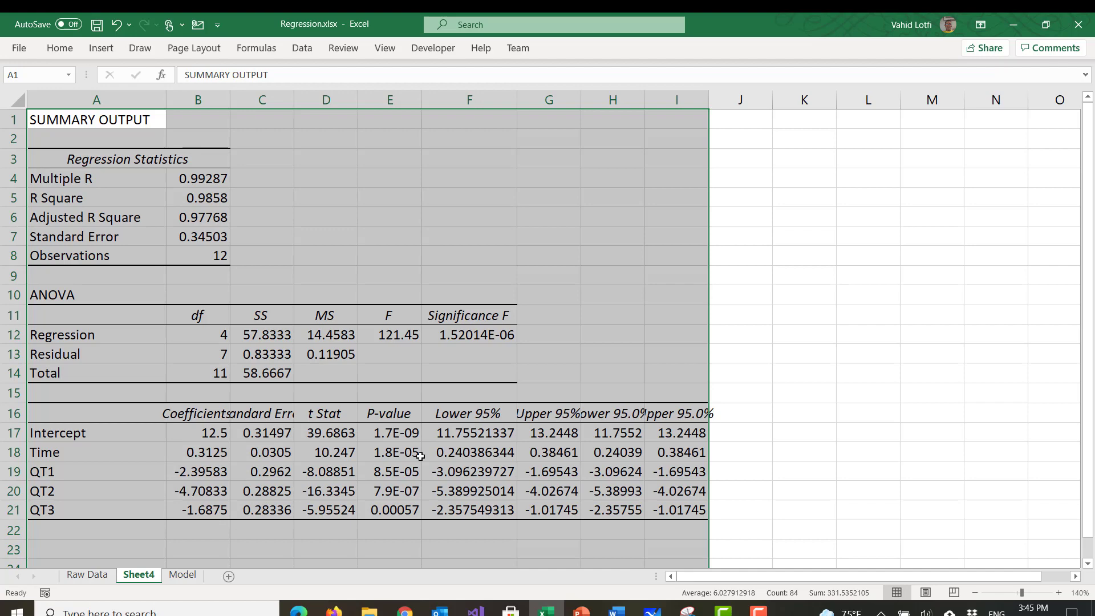
- Enter the label "Forecast(t) =" in J3 beside the regression output
left_click(748, 166)
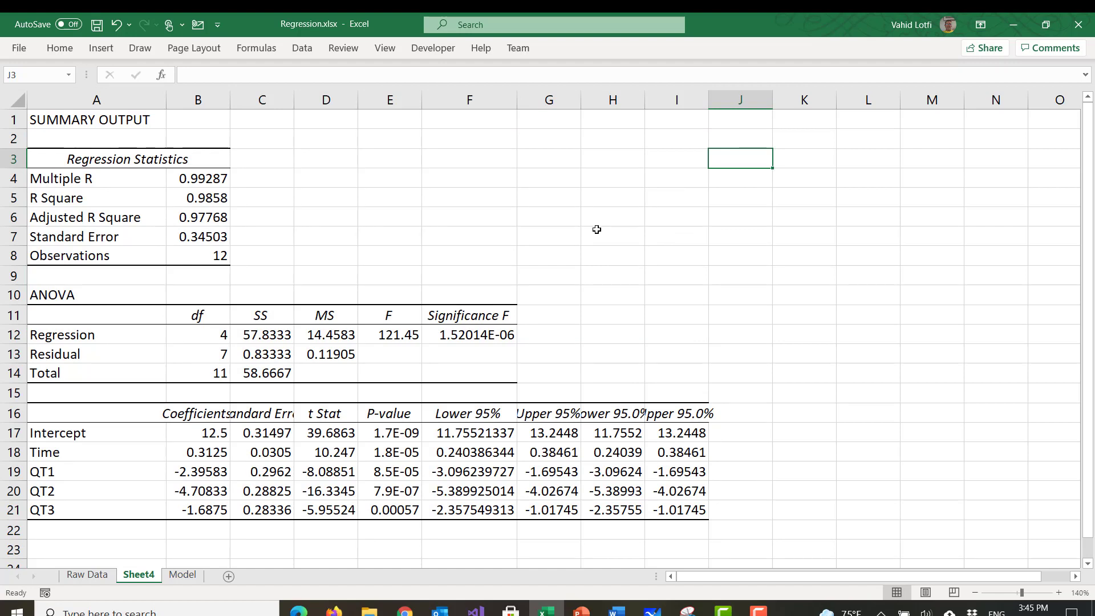
type("Forecas")
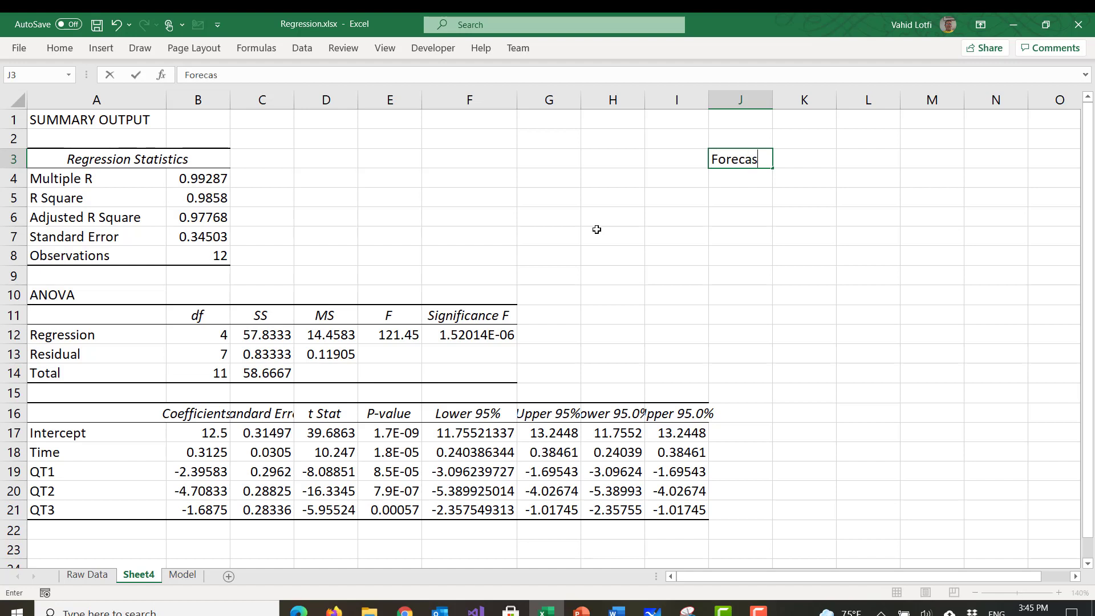
type("t(t) =")
key("Return")
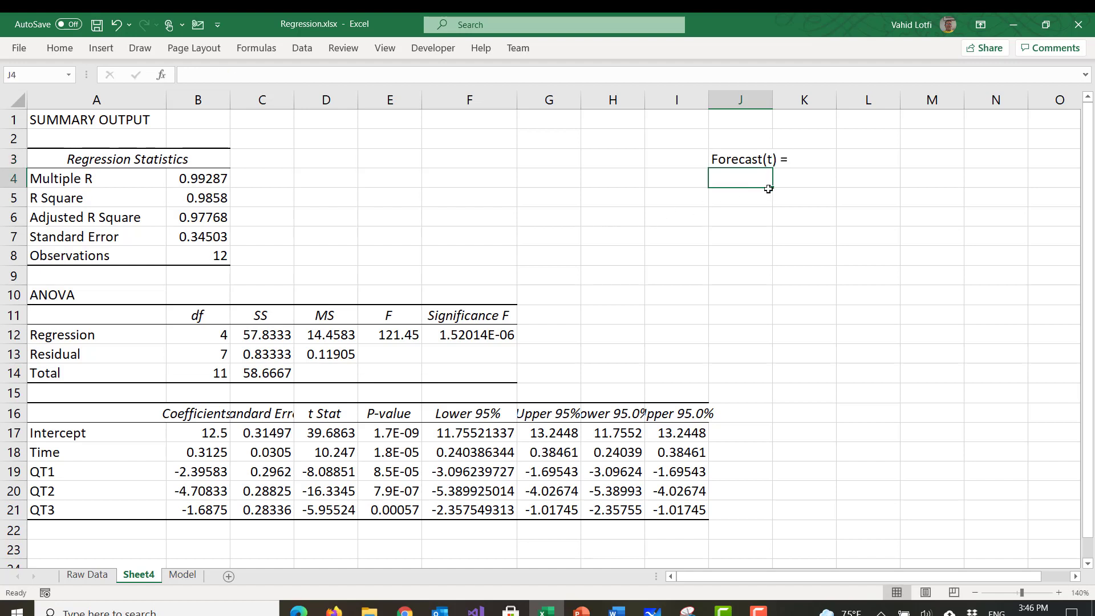
left_click(842, 160)
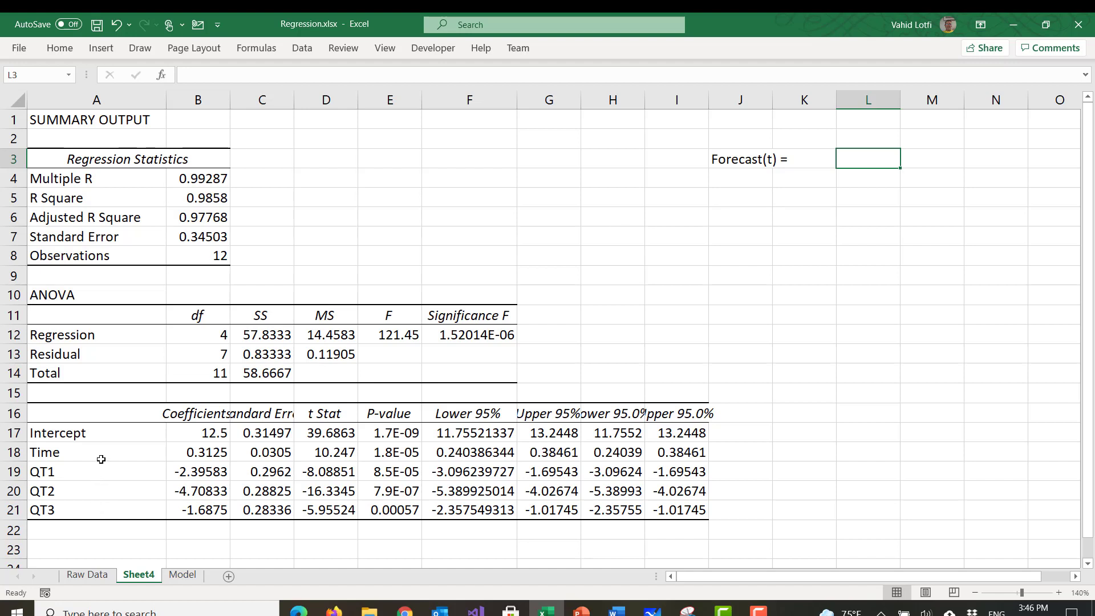
- Enter the labels Time and QT1 in J5:J6 below the forecast label
left_click(748, 200)
type("Time")
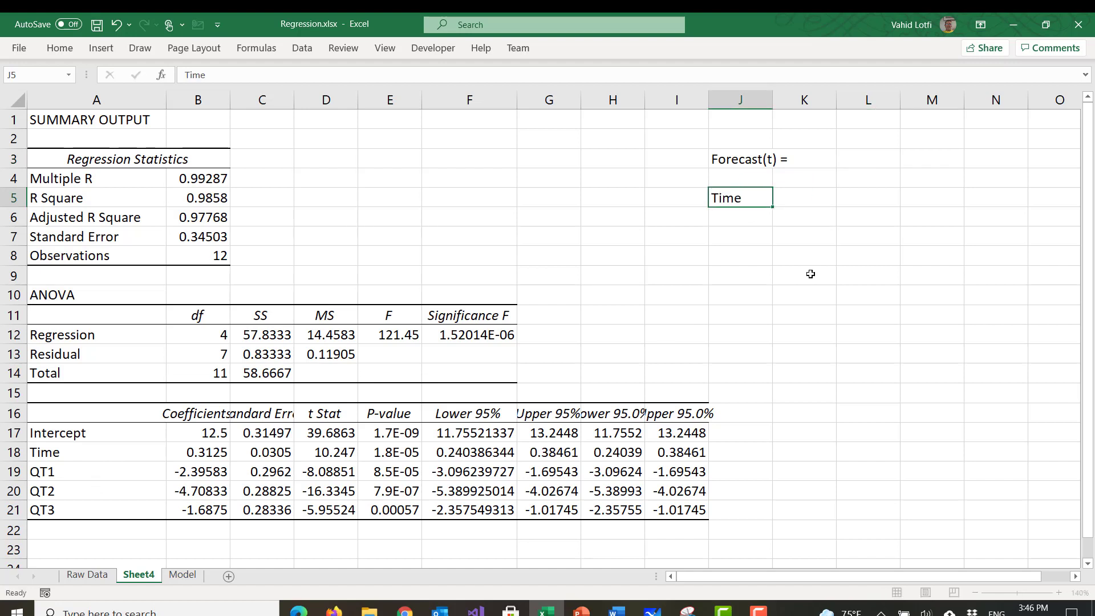
key("Return")
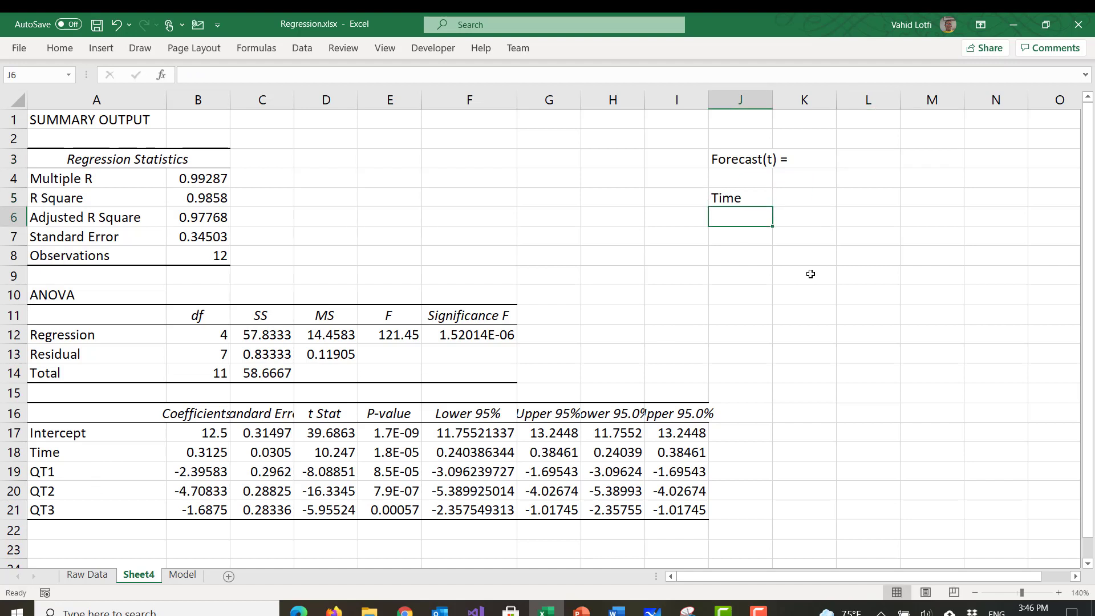
type("QT1")
key("Return")
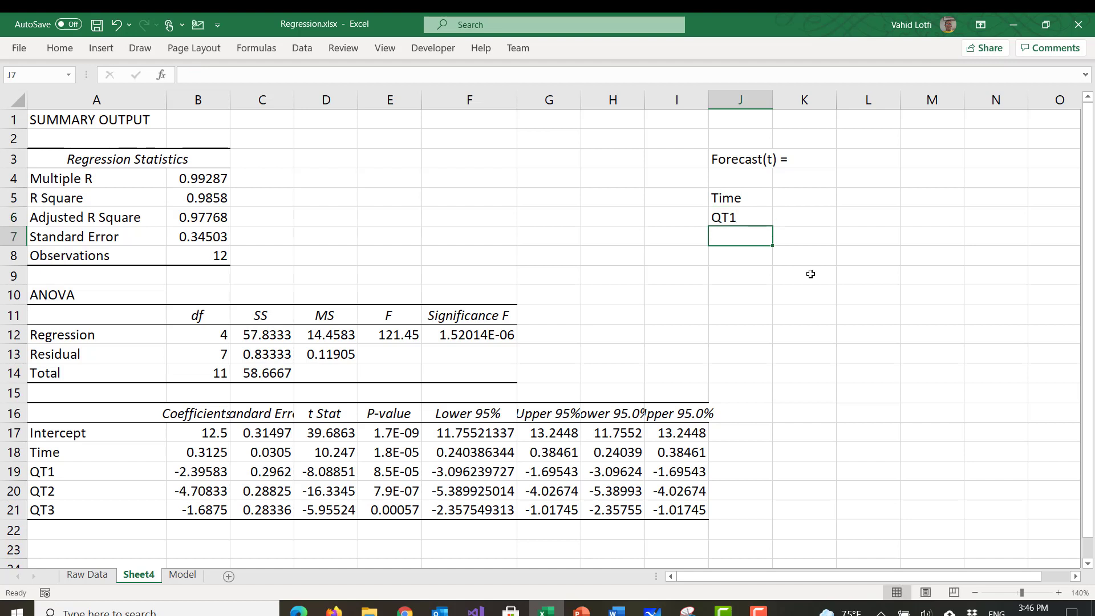
- Enter the labels QT2 and QT3 in J7:J8, with both letters of each capitalized
type("Qt2")
key("Return")
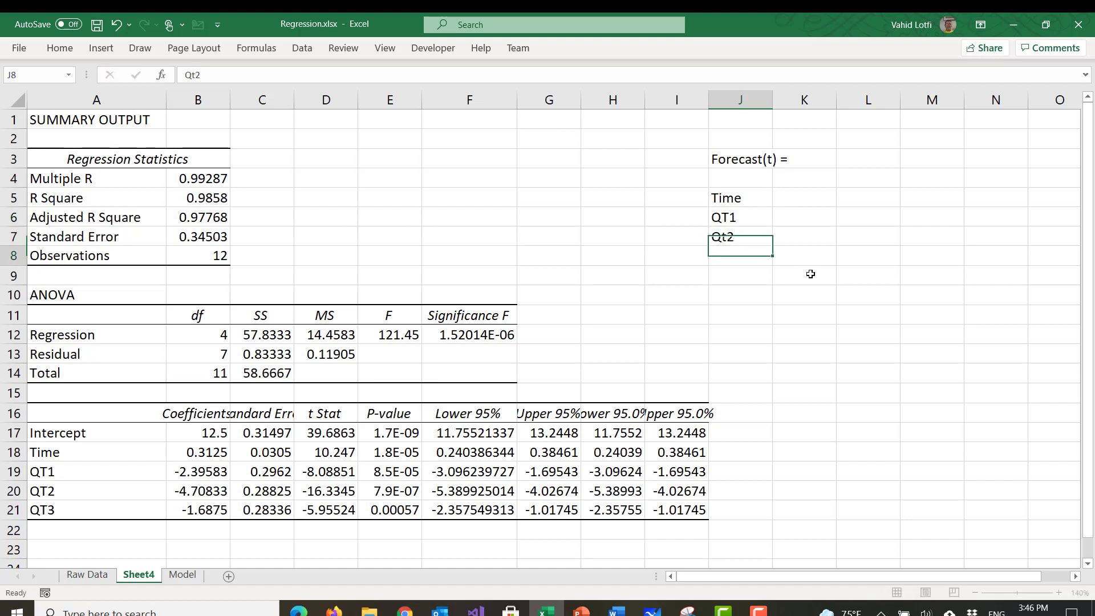
key("Up")
type("QT")
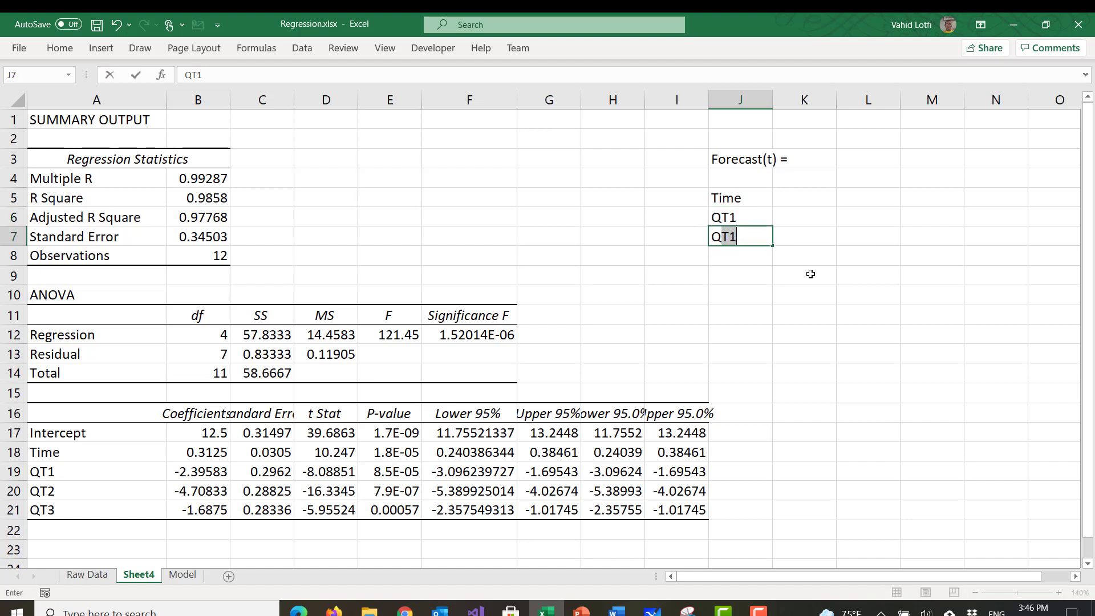
type("@")
key("BackSpace")
type("2")
key("Return")
key("Up")
key("Delete")
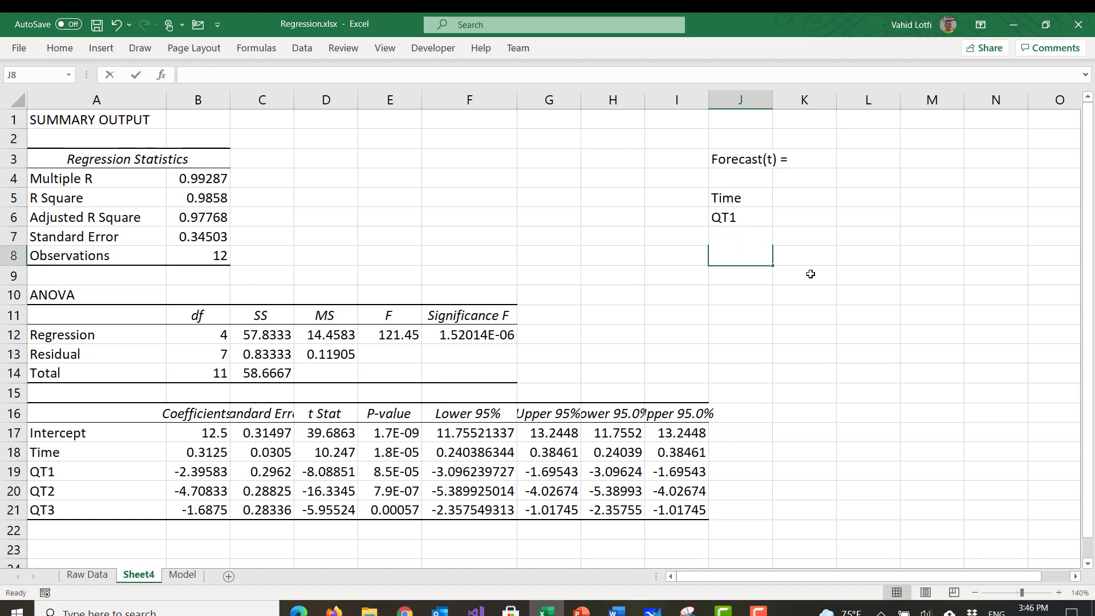
key("Down")
type("QT3")
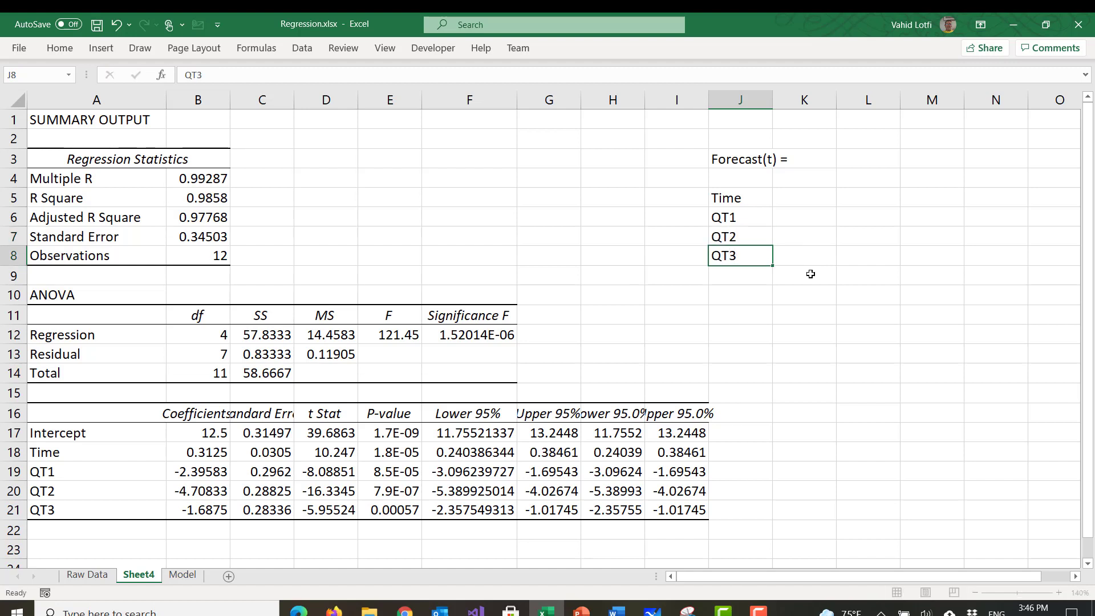
key("Return")
- Enter 13 as the Time value in K5 of the forecast block
key("Up")
key("Up")
key("Up")
key("Up")
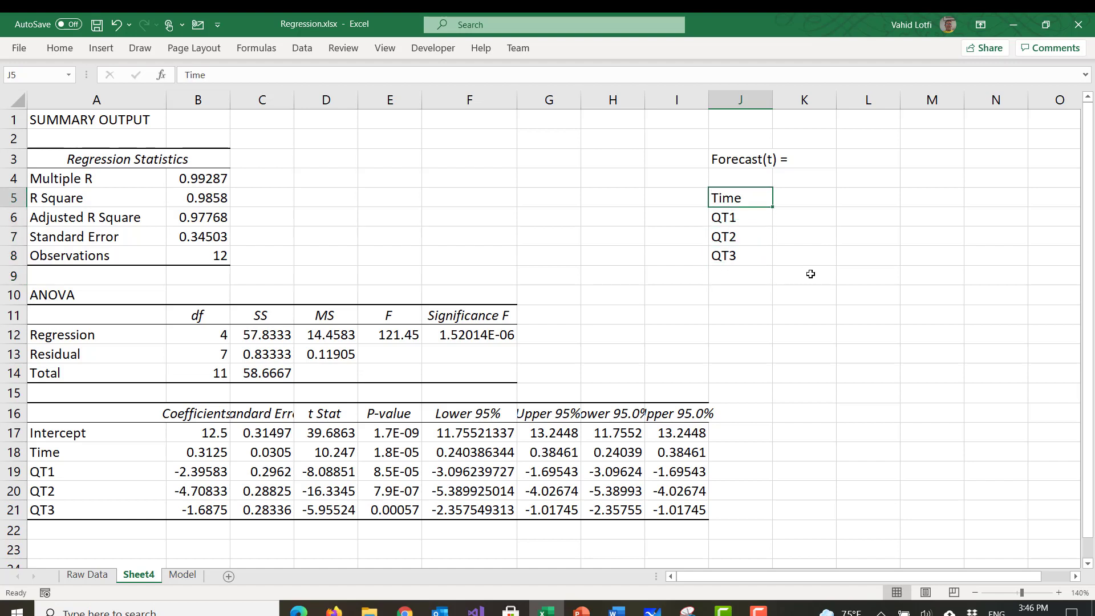
key("Right")
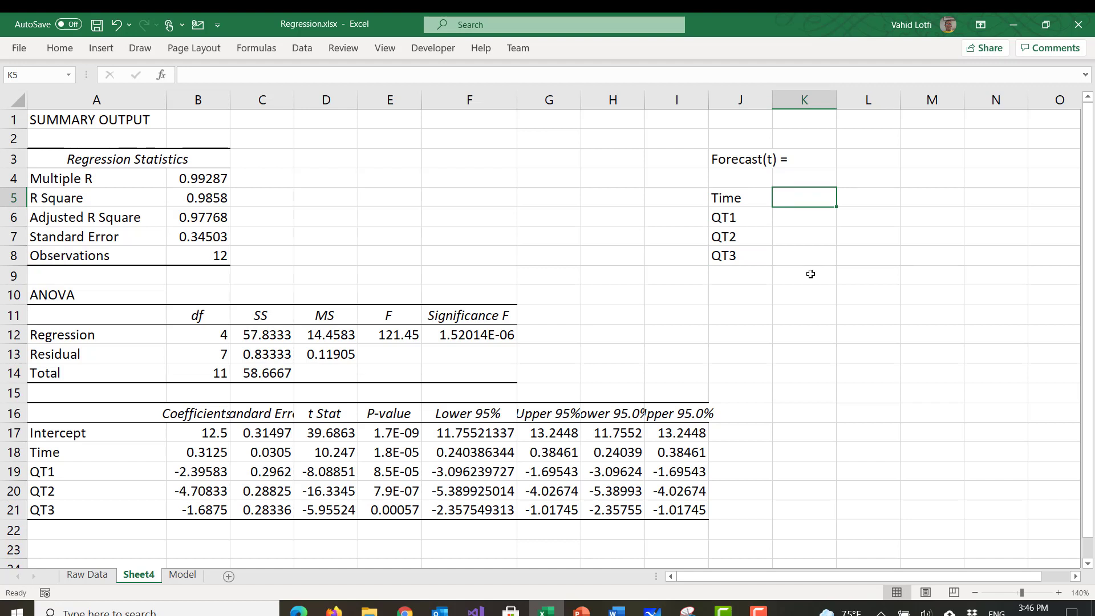
type("13")
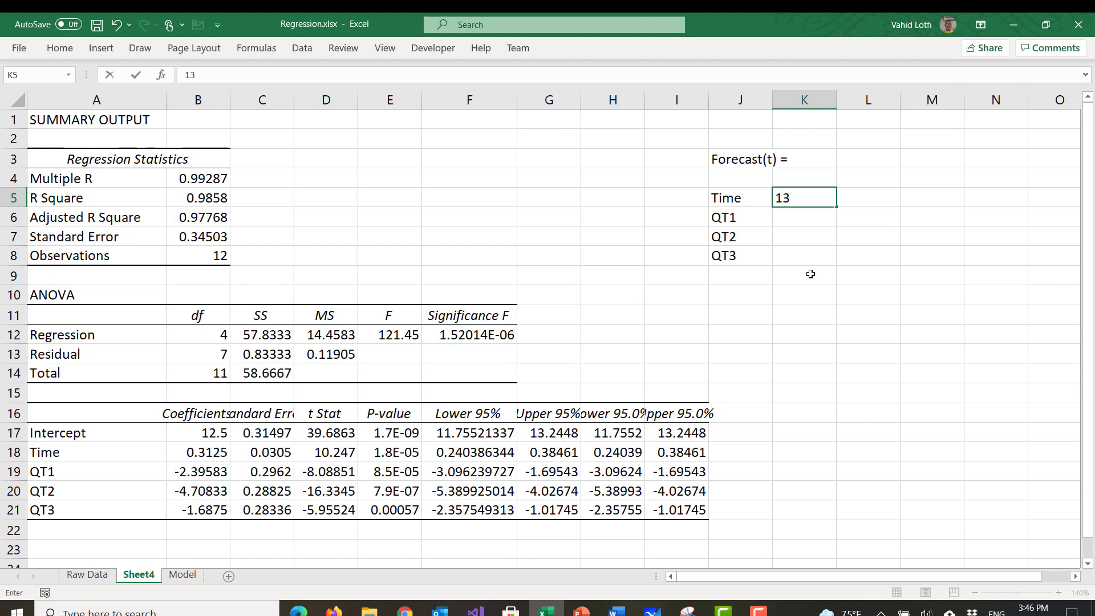
key("Return")
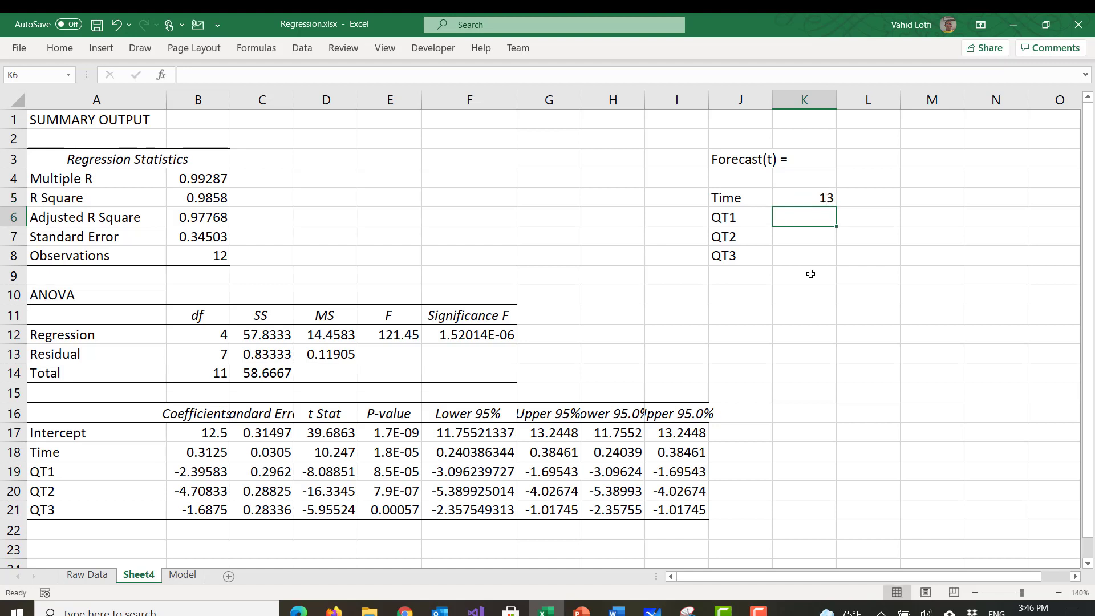
- Fill in the quarter dummies in K6:K8 with 1 for QT1, 0 for QT2 and 0 for QT3
type("1")
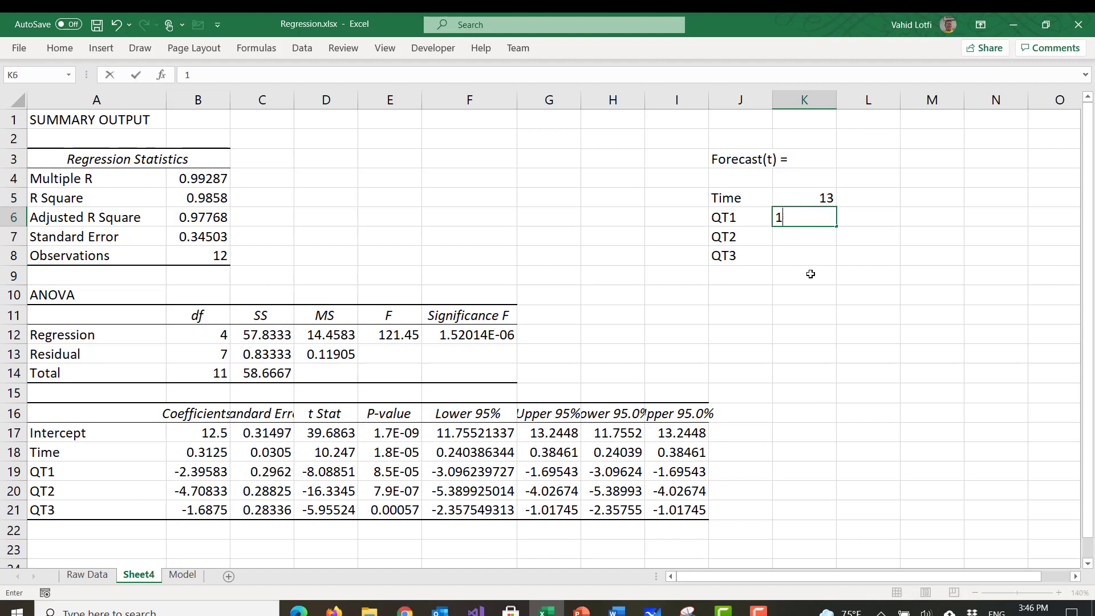
key("Return")
type("0")
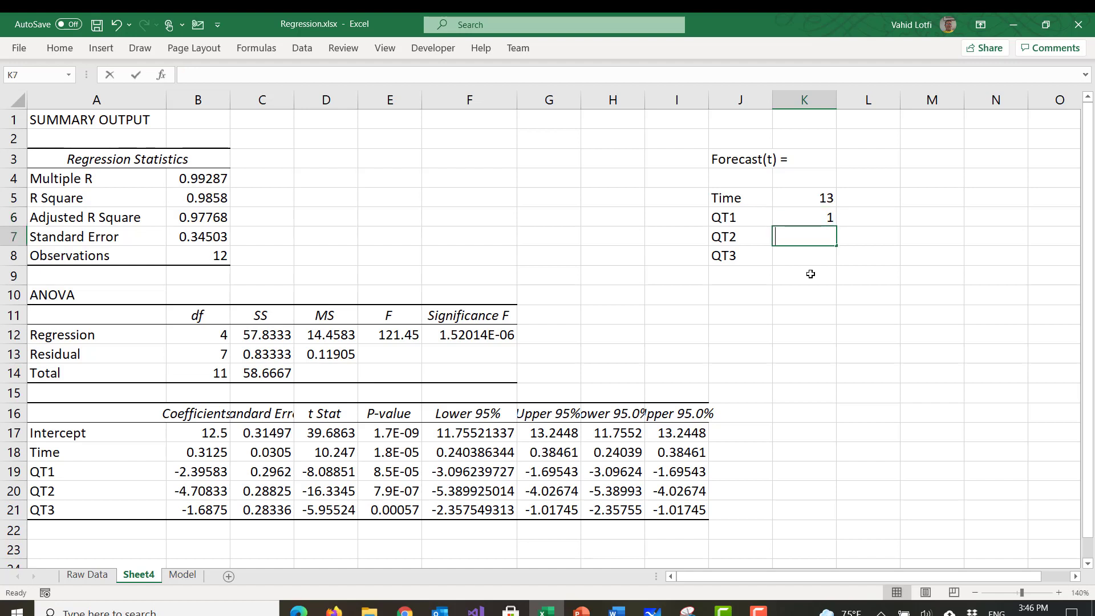
key("Return")
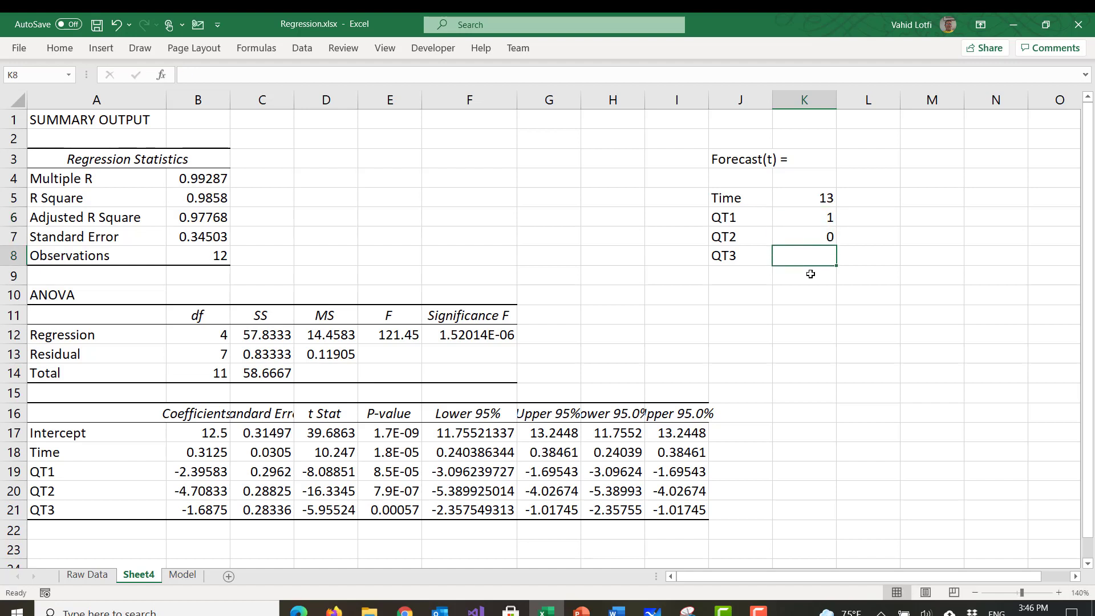
type("0")
key("Return")
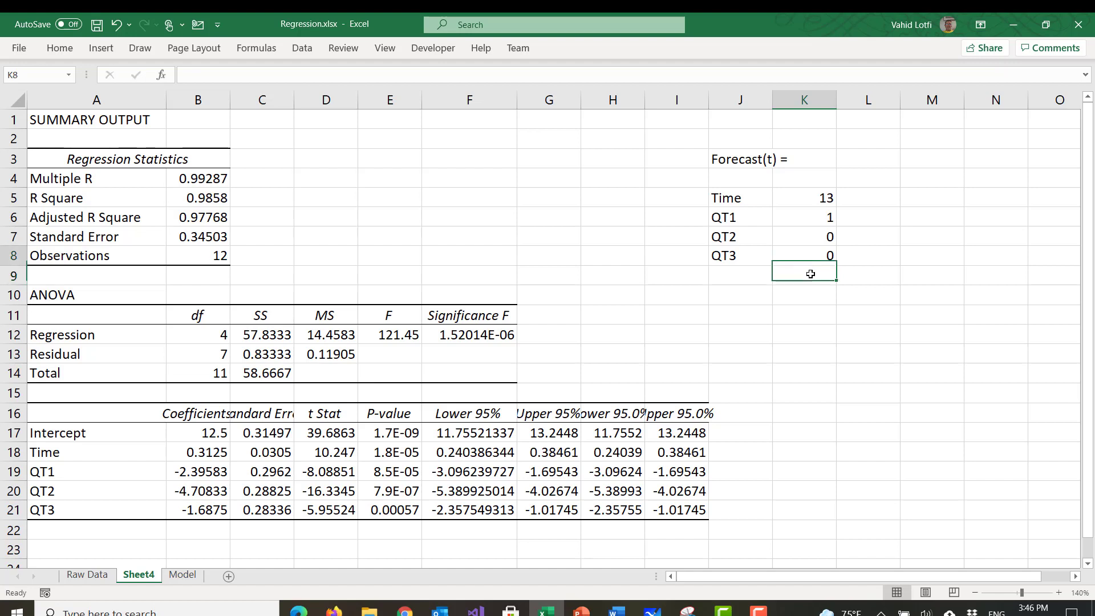
- Start the forecast formula in L3 with the intercept plus the Time coefficient times the Time value: =B17+B18*K5
key("Up")
key("Up")
key("Up")
key("Up")
key("Up")
key("Up")
key("Right")
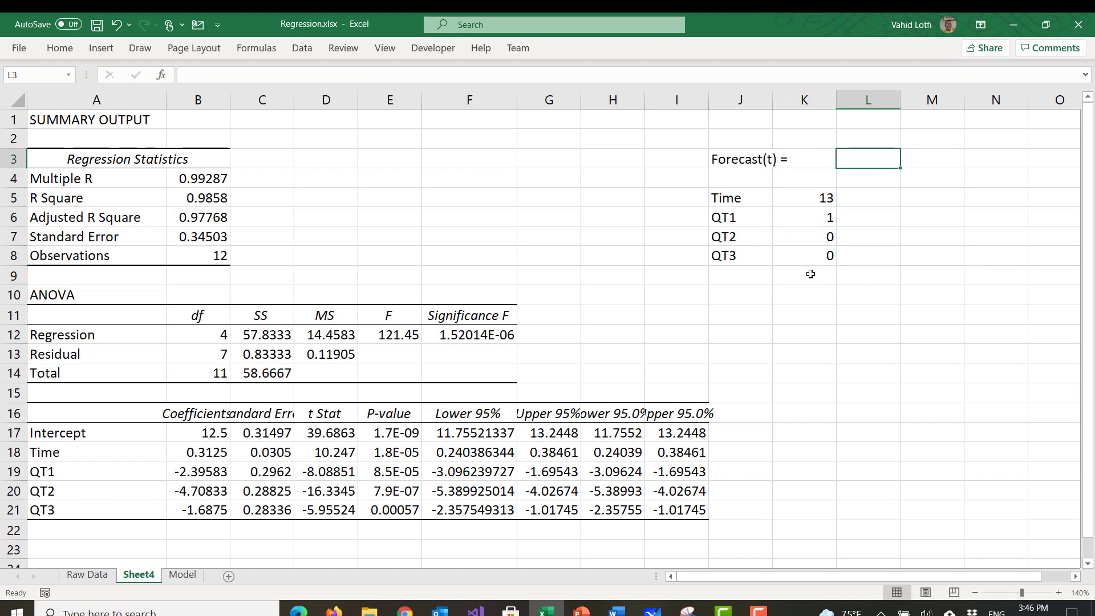
type("=")
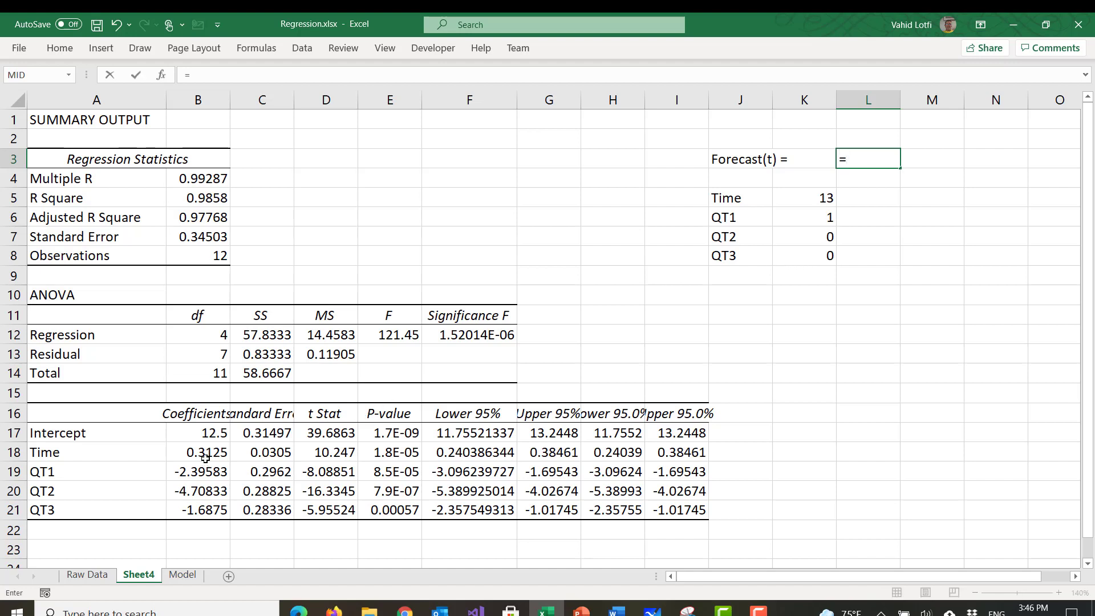
left_click(202, 437)
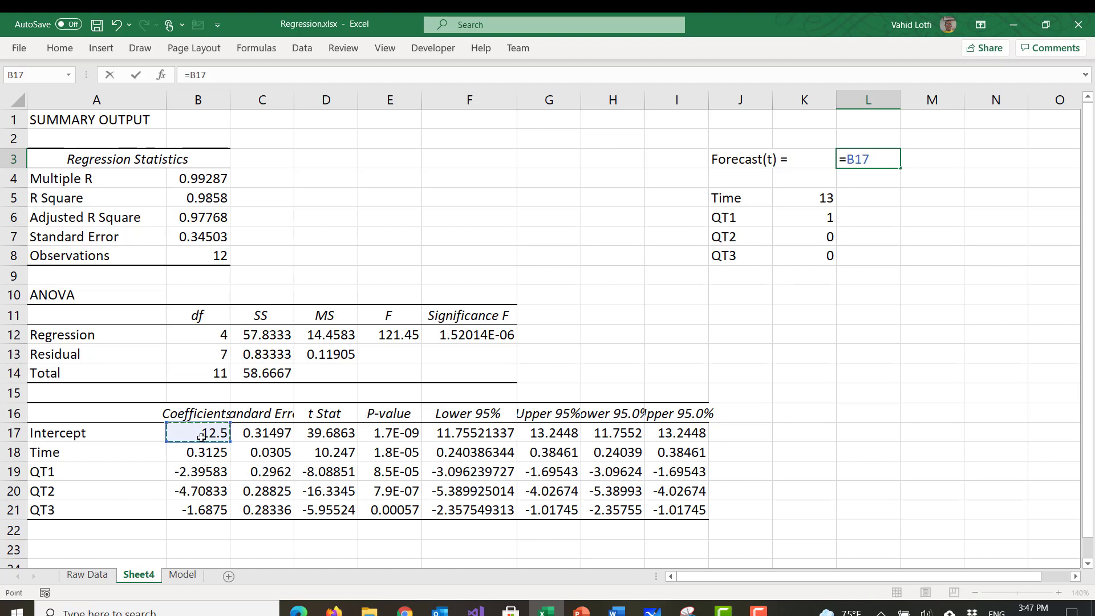
type("+")
left_click(195, 453)
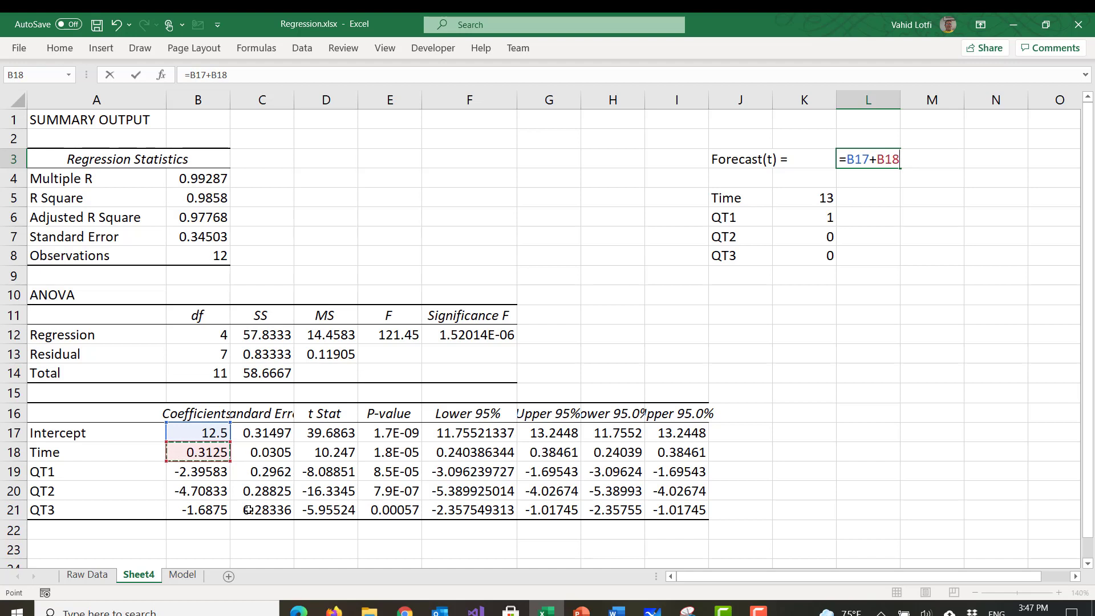
type("*")
left_click(815, 199)
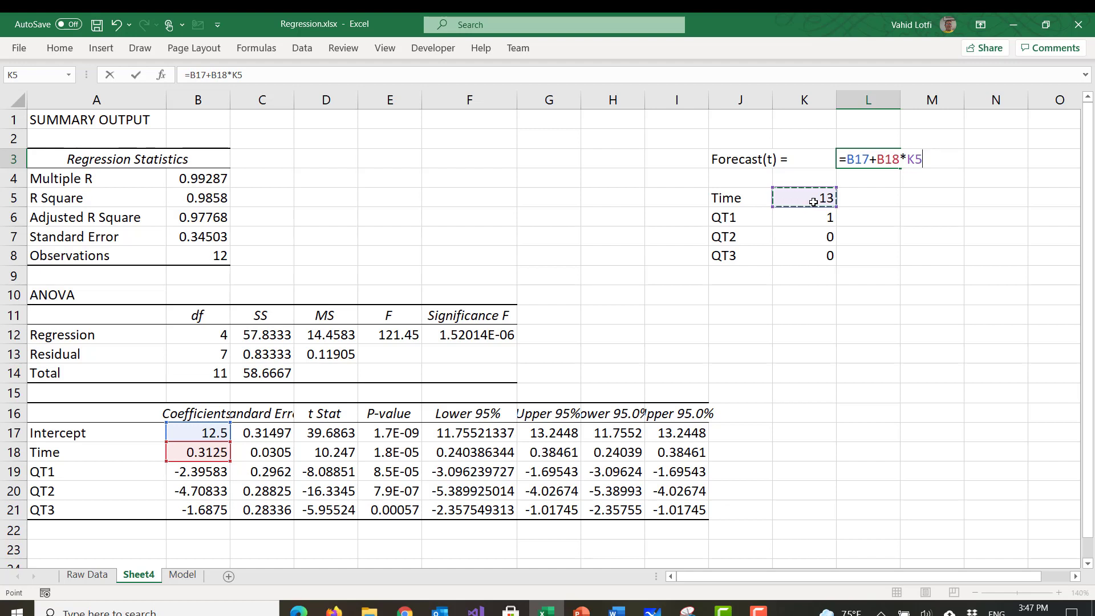
- Extend the L3 forecast formula with the QT1 and QT2 terms, +B19*K6+B20*K7
type("+")
left_click(204, 471)
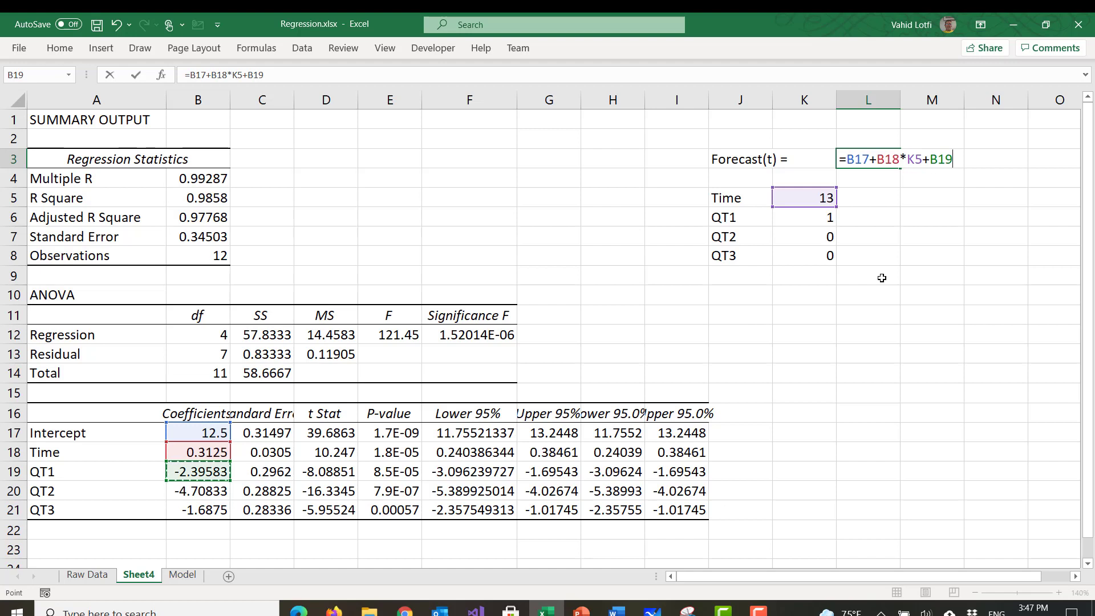
type("*")
left_click(822, 221)
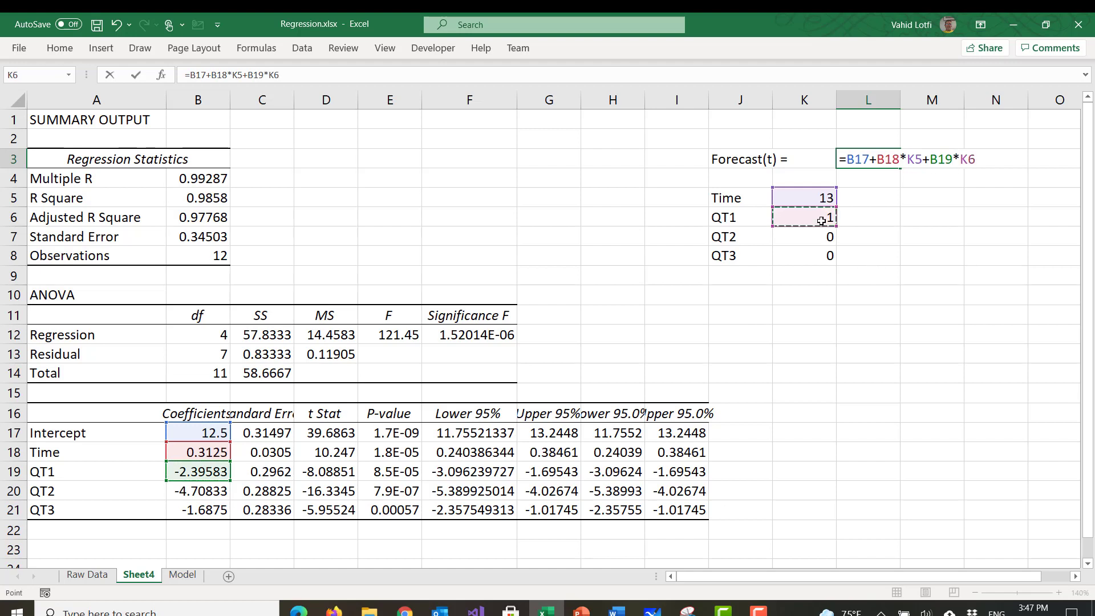
type("+")
left_click(207, 493)
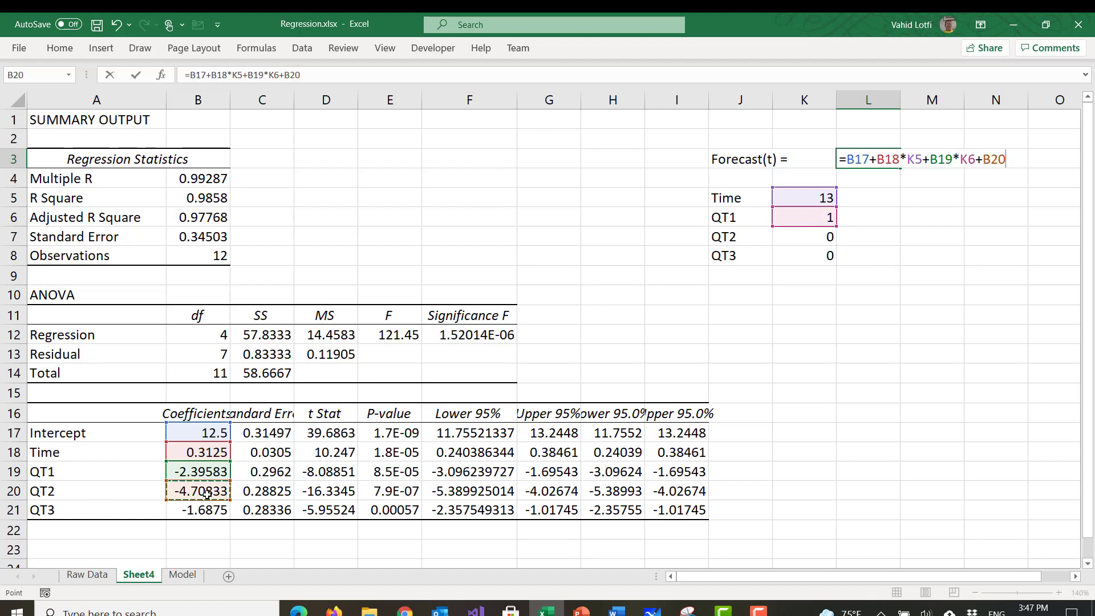
type("*")
left_click(804, 236)
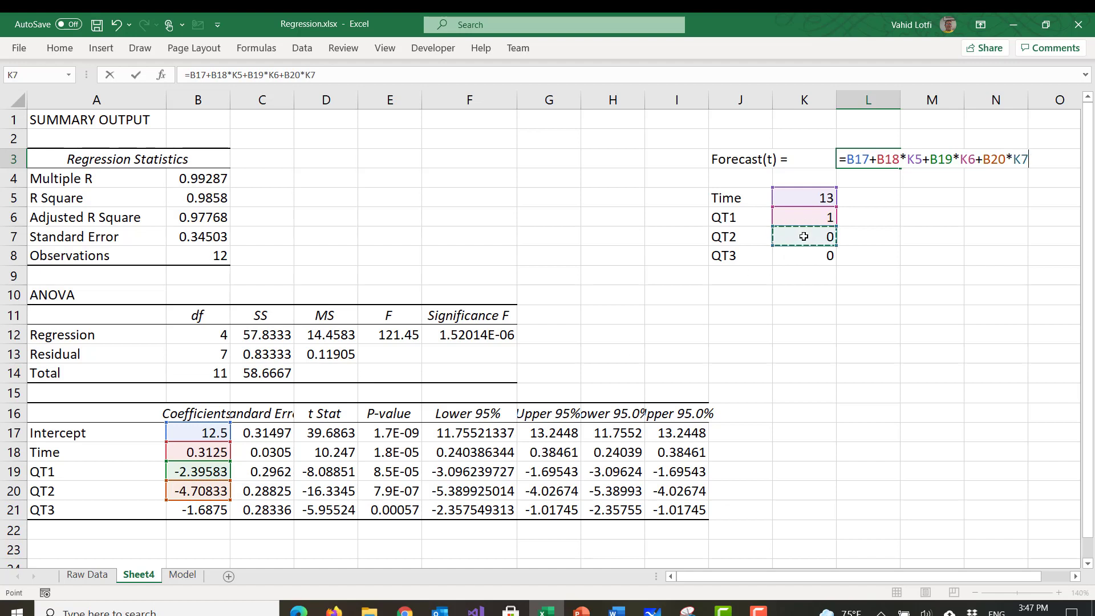
- Complete the L3 forecast formula with the QT3 term, +B21*K8, and enter it
type("+")
left_click(207, 513)
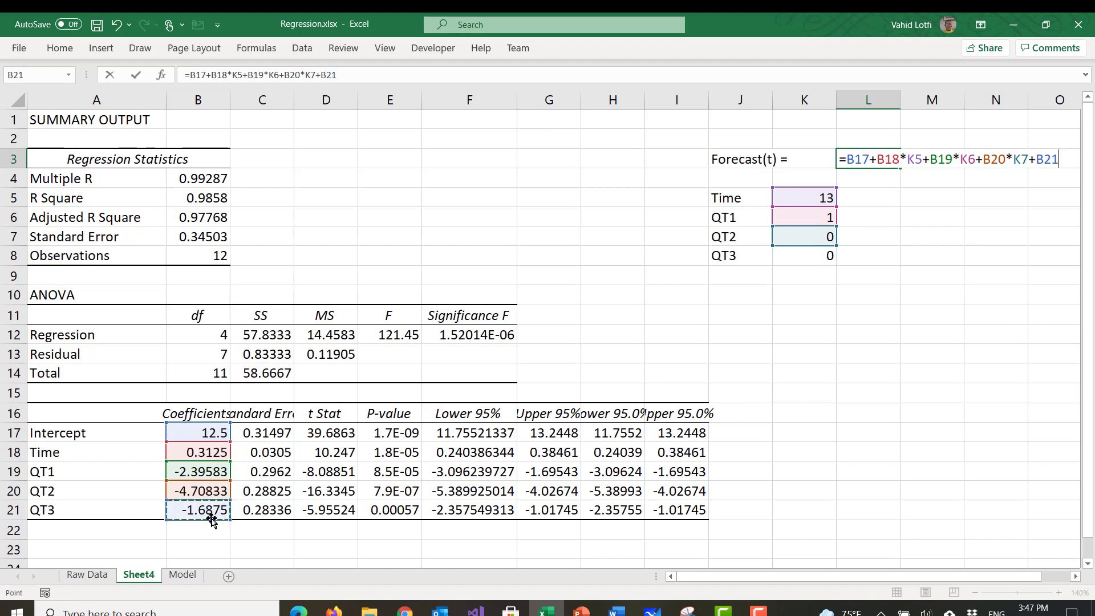
type("*")
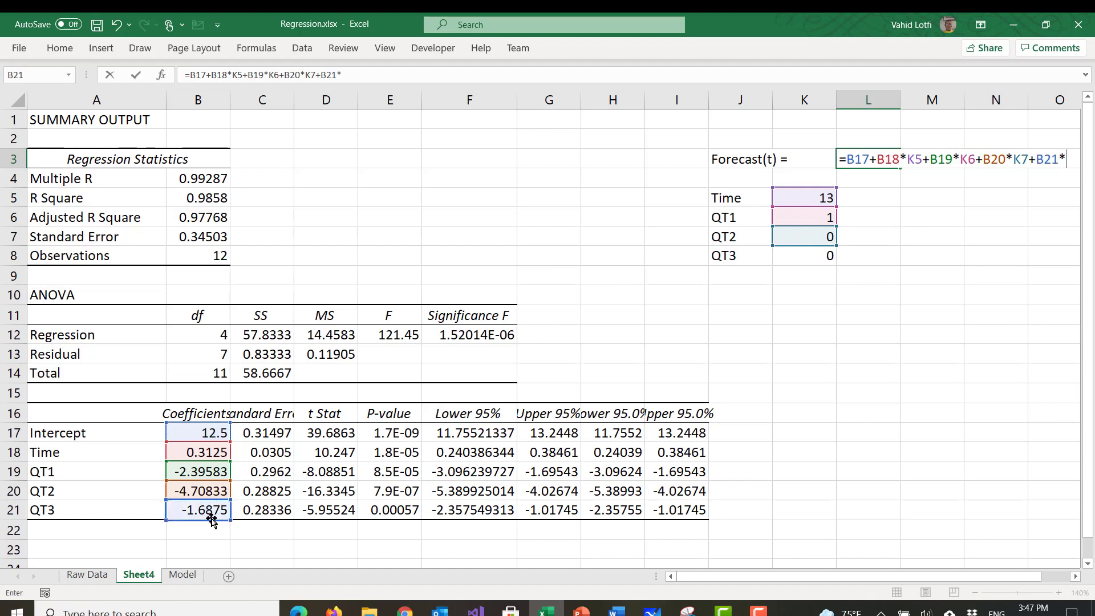
left_click(795, 258)
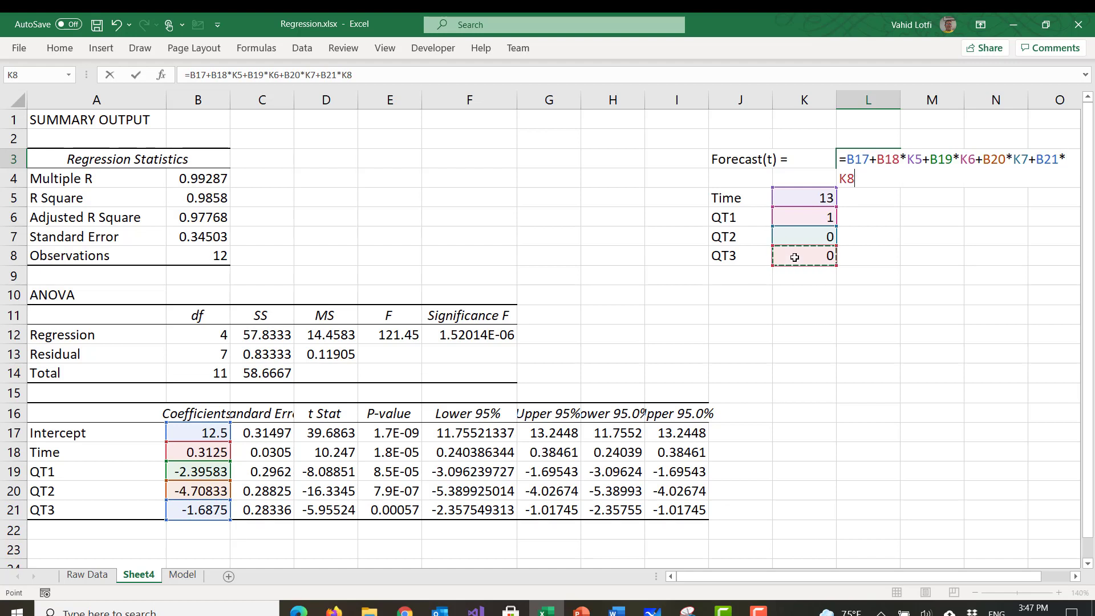
key("Return")
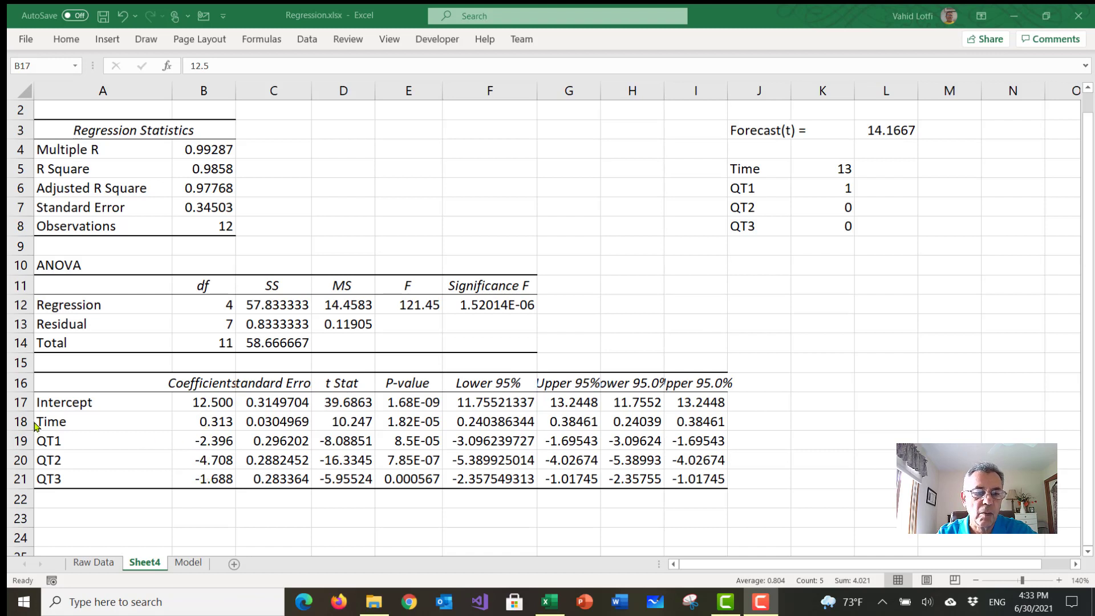
- Copy the coefficient labels and values from Intercept through QT3, A17:B21, in the regression output
left_click(51, 406)
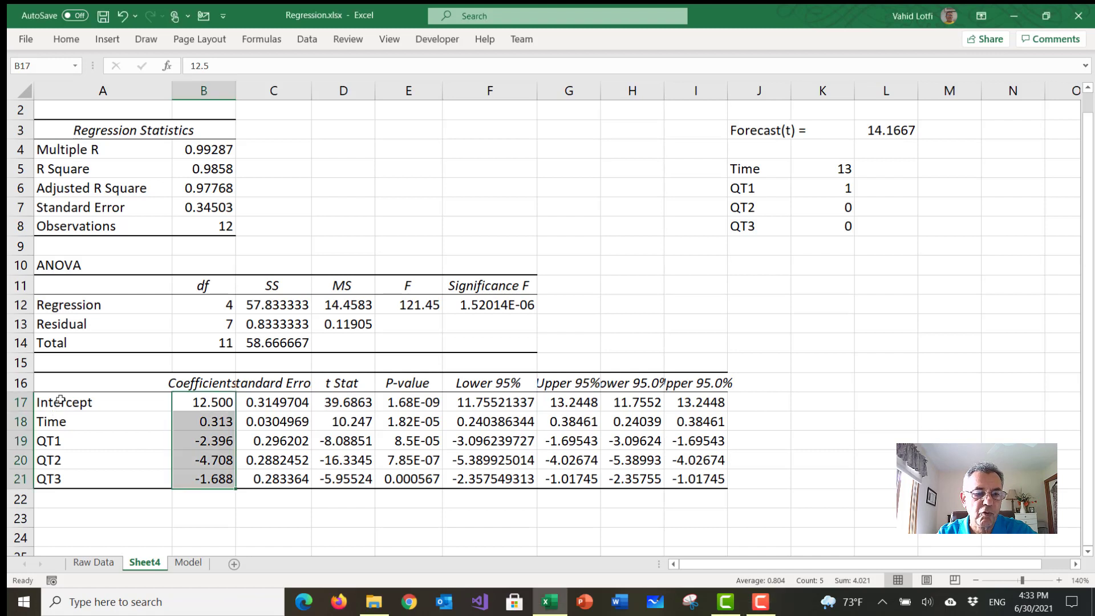
left_click_drag(62, 400, 184, 480)
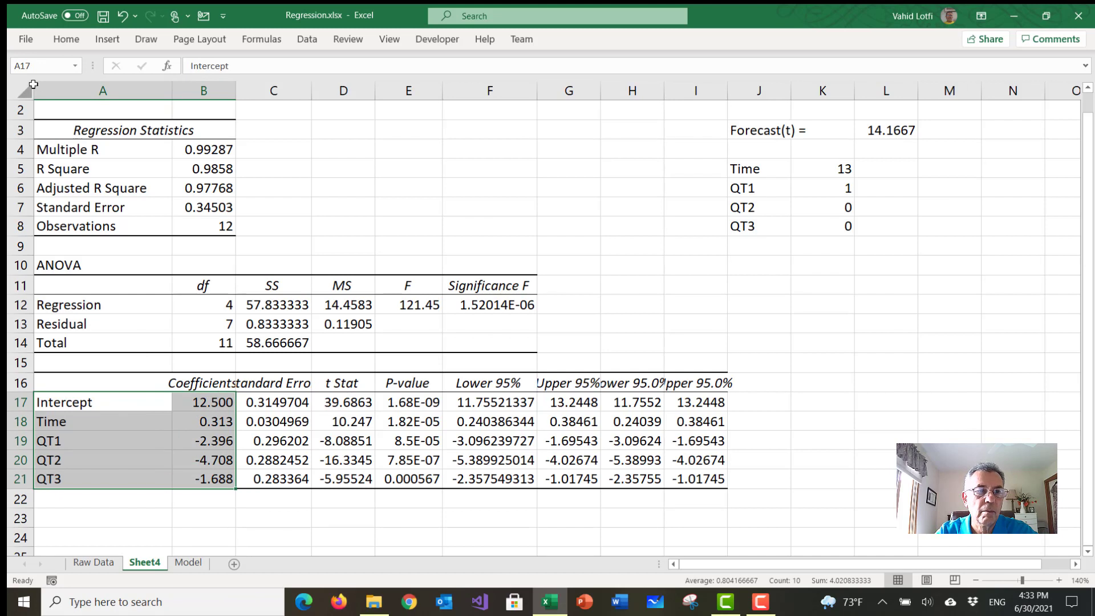
left_click(66, 40)
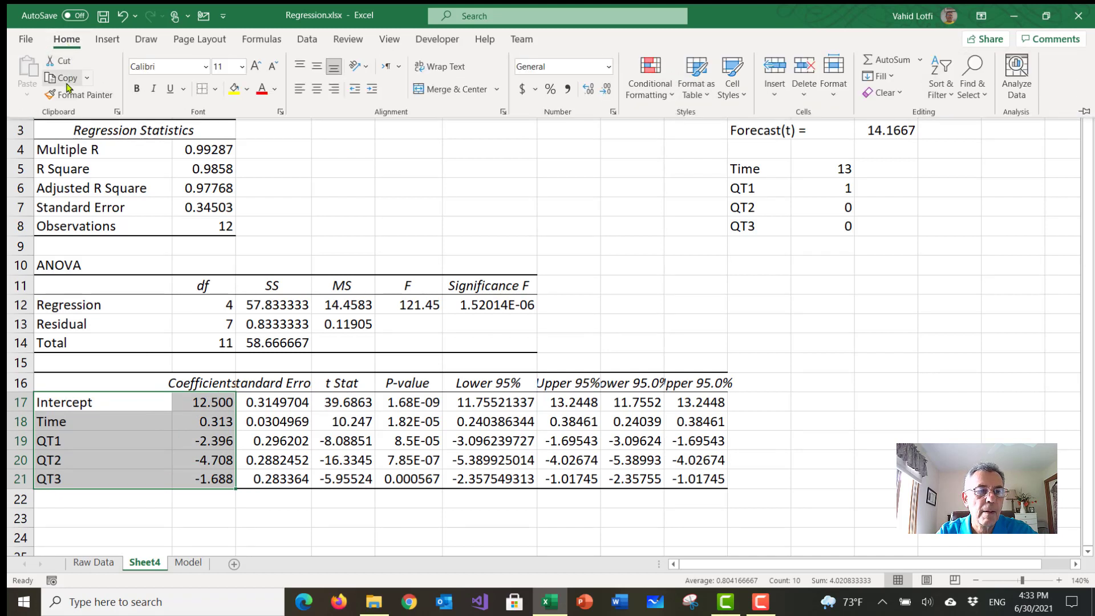
left_click(62, 78)
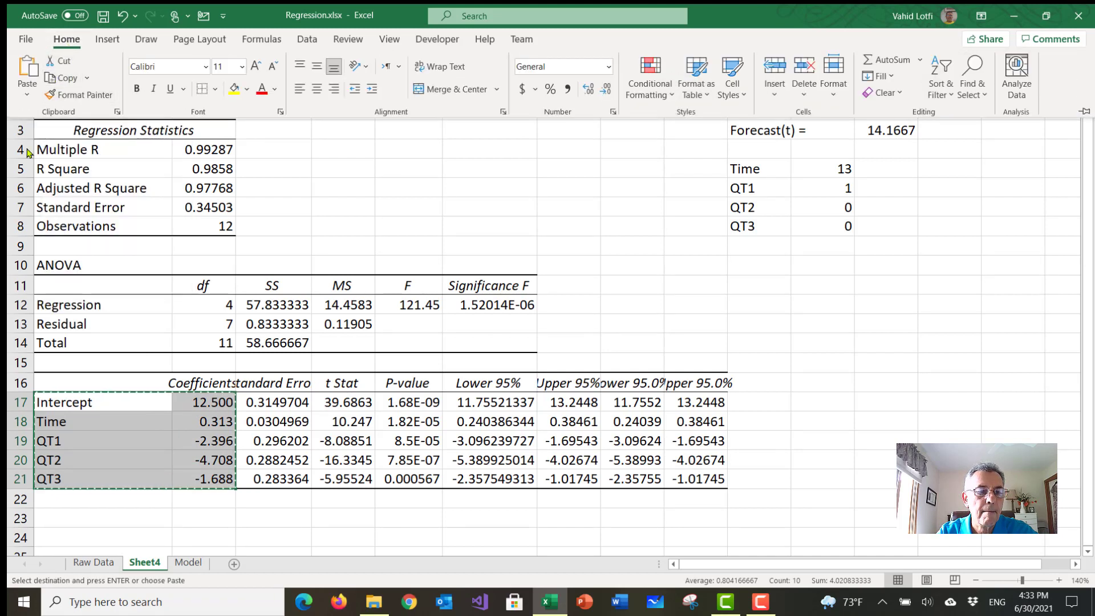
- Paste the copied coefficient table into the Model sheet starting at B14
left_click(188, 563)
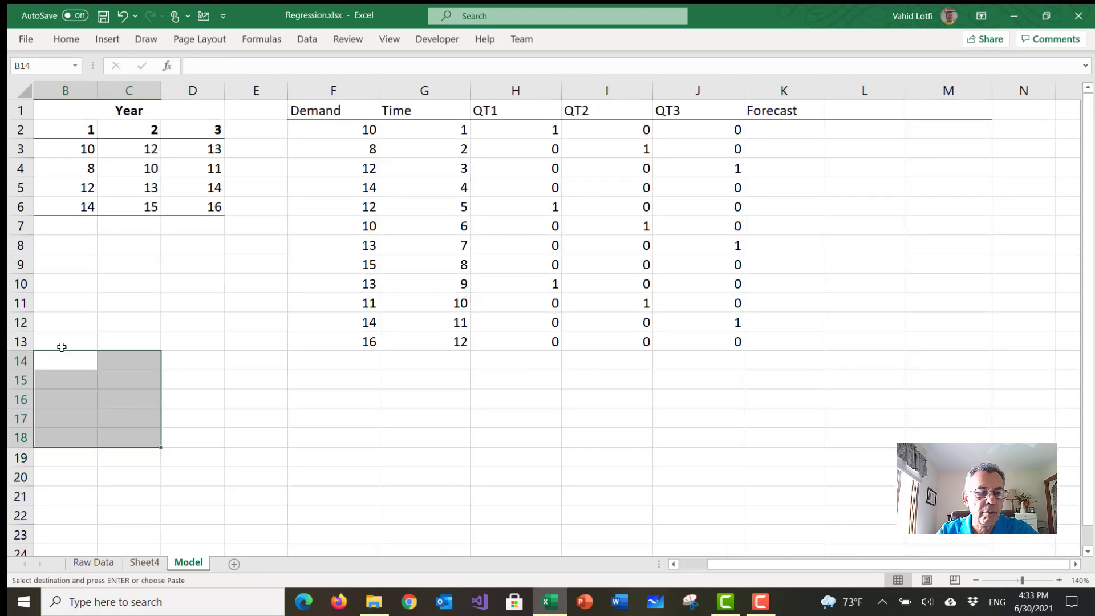
left_click(59, 357)
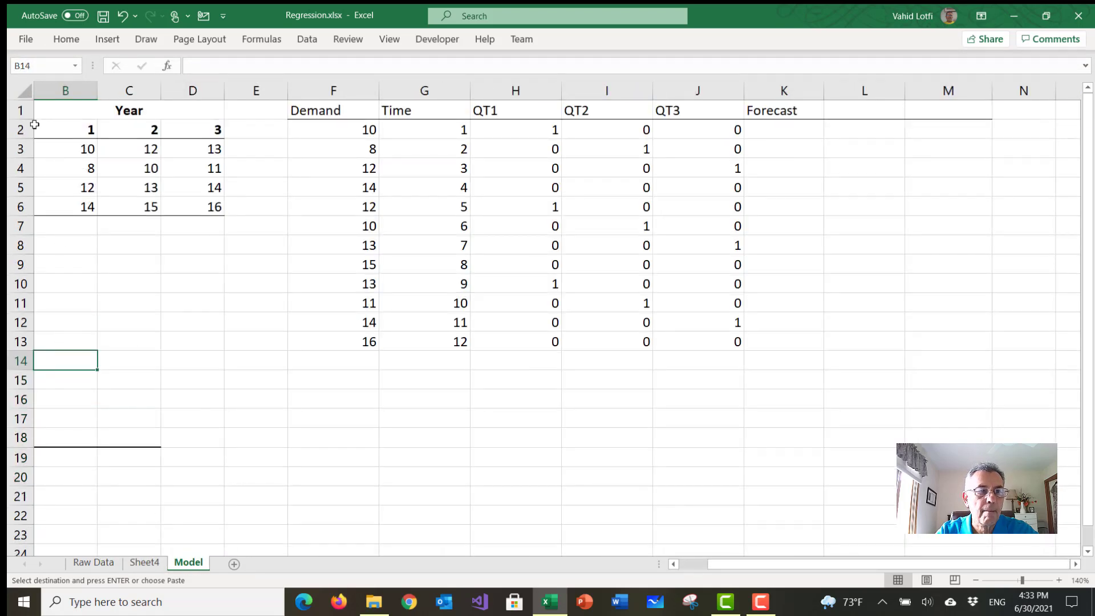
left_click(66, 40)
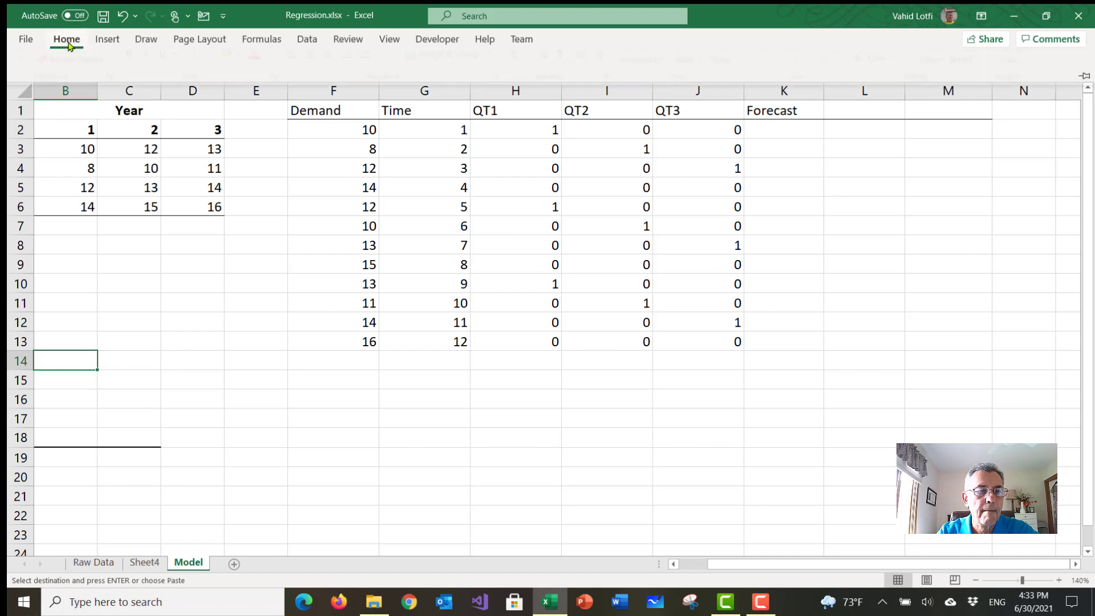
left_click(32, 69)
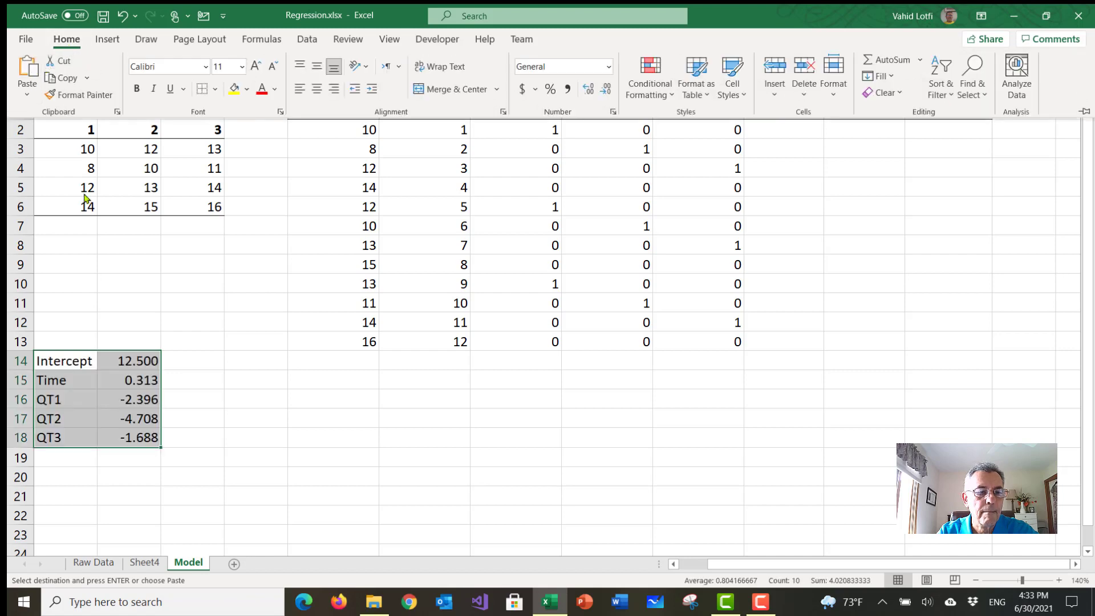
left_click(114, 364)
left_click(117, 362)
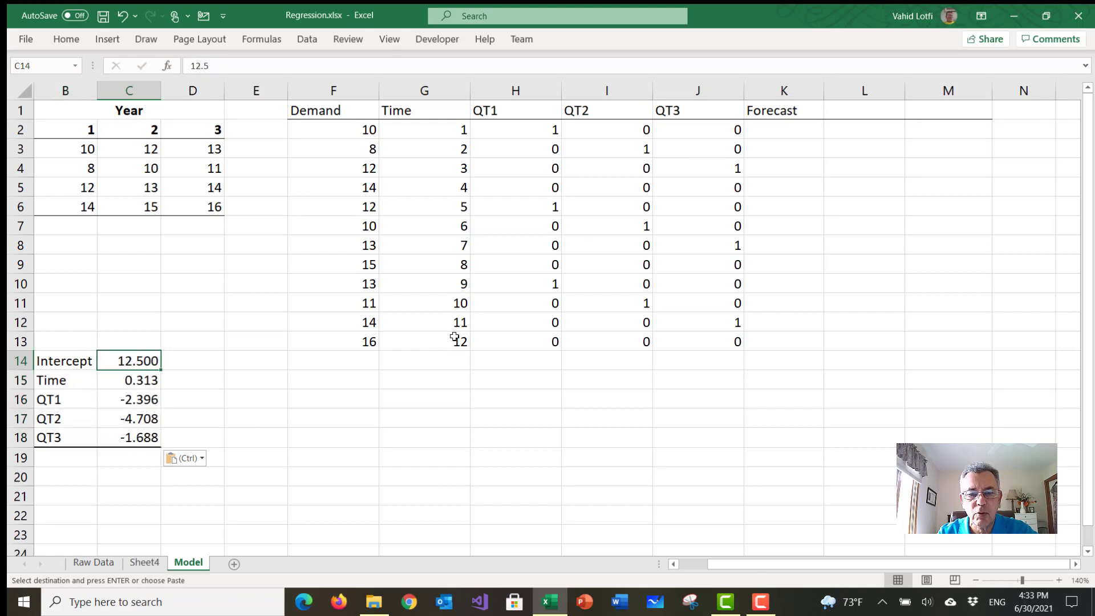
- Extend the Time series in column G down to row 17 with periods 13 to 16
left_click(452, 360)
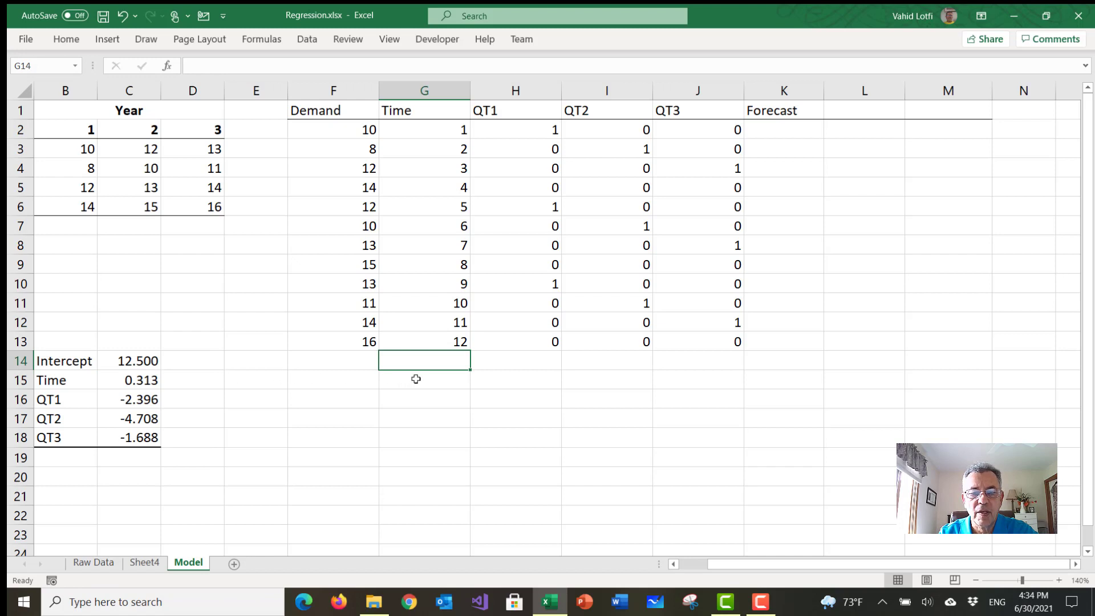
left_click(423, 326)
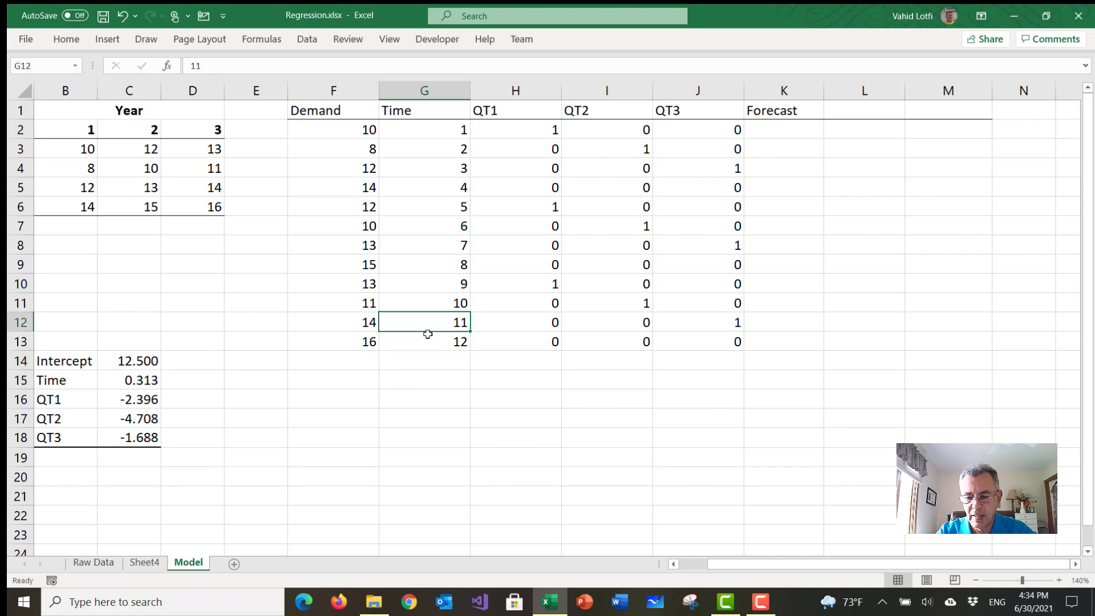
left_click_drag(428, 330, 469, 424)
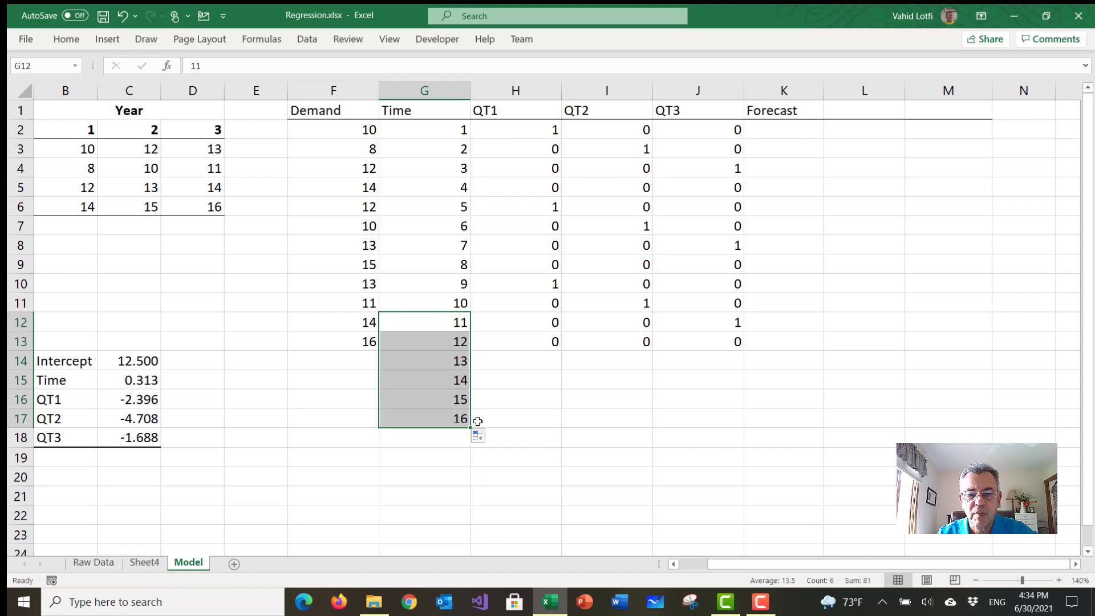
- Enter the quarter dummies for period 13 in H14:J14 as QT1 1, QT2 0 and QT3 0
left_click(493, 363)
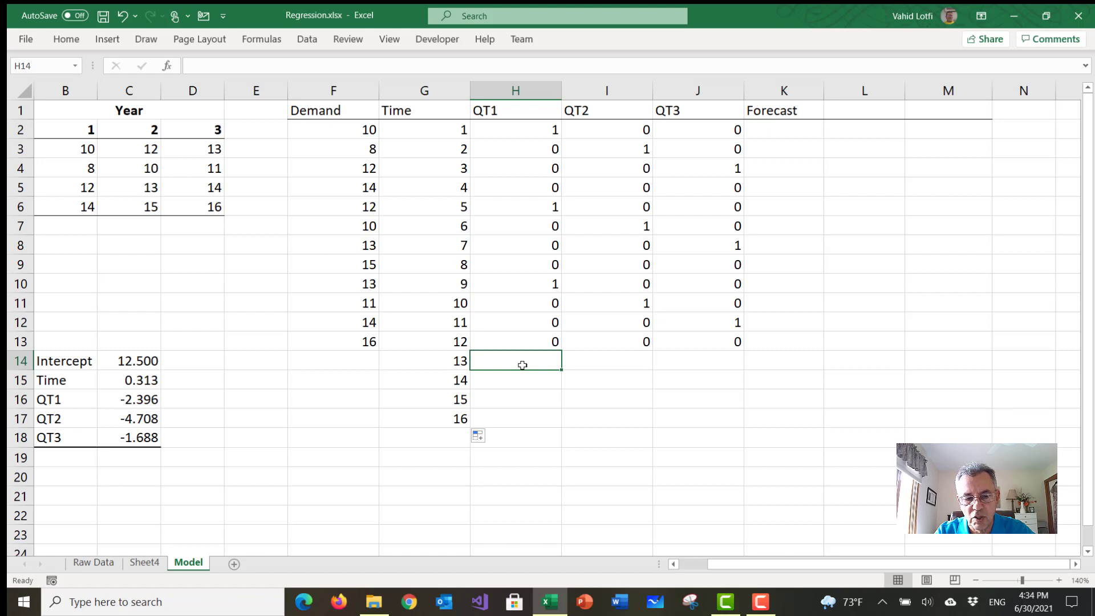
type("1")
key("Tab")
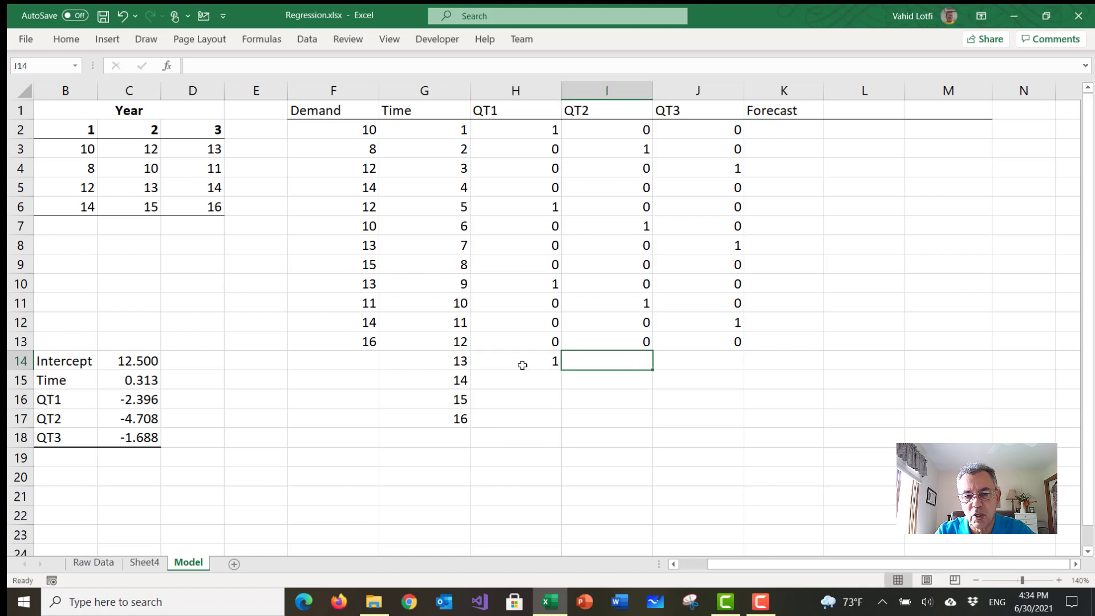
type("0")
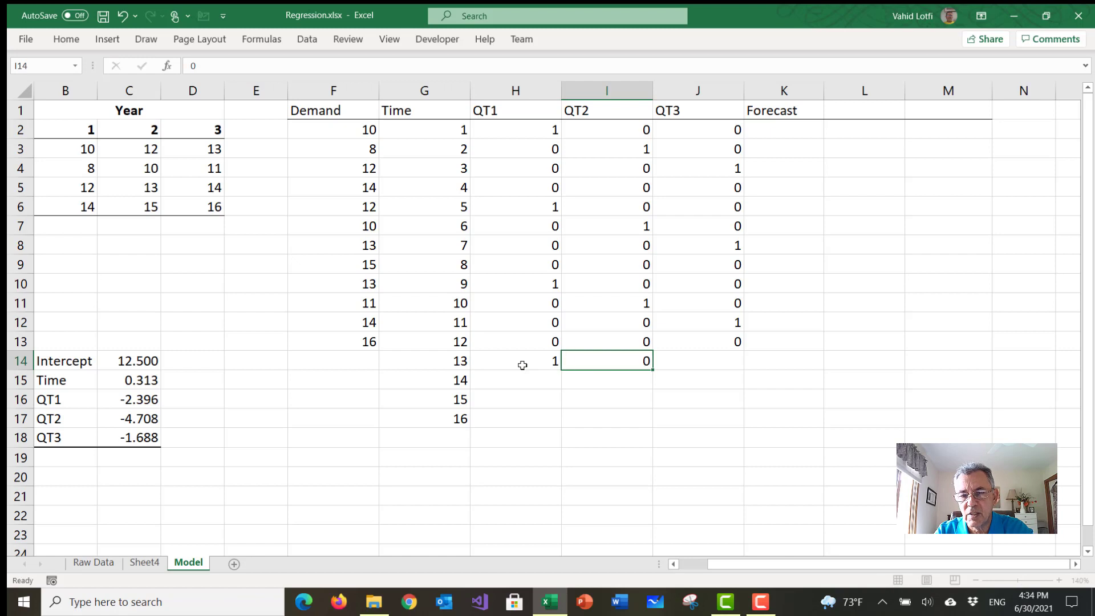
key("Tab")
type("0")
key("Down")
- Enter the quarter dummies for period 14 in H15:J15 as QT1 0, QT2 1 and QT3 0
key("Left")
key("Left")
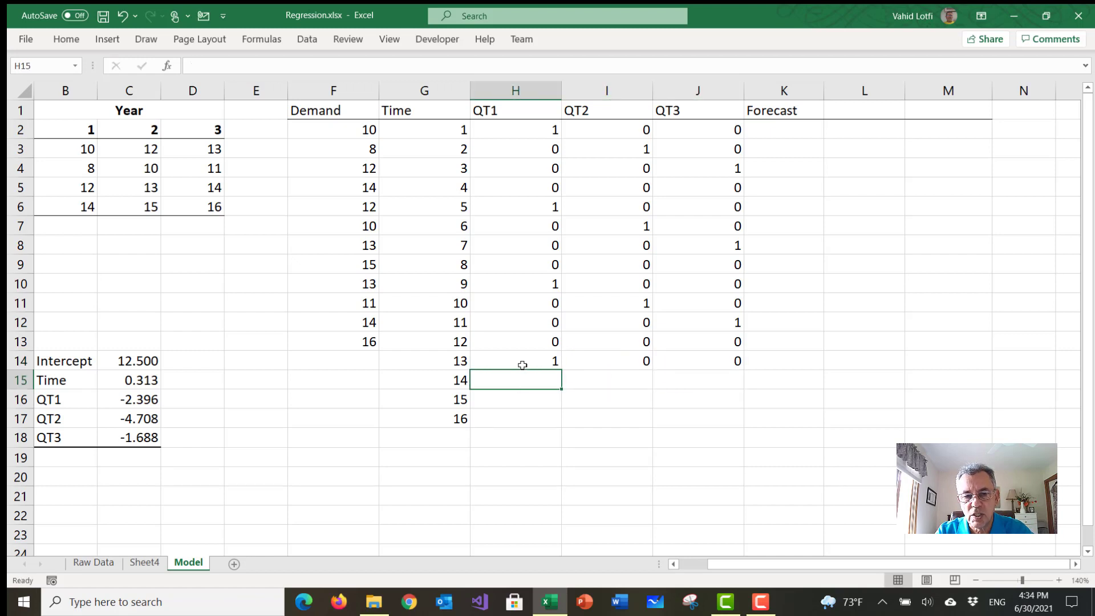
type("0")
key("Tab")
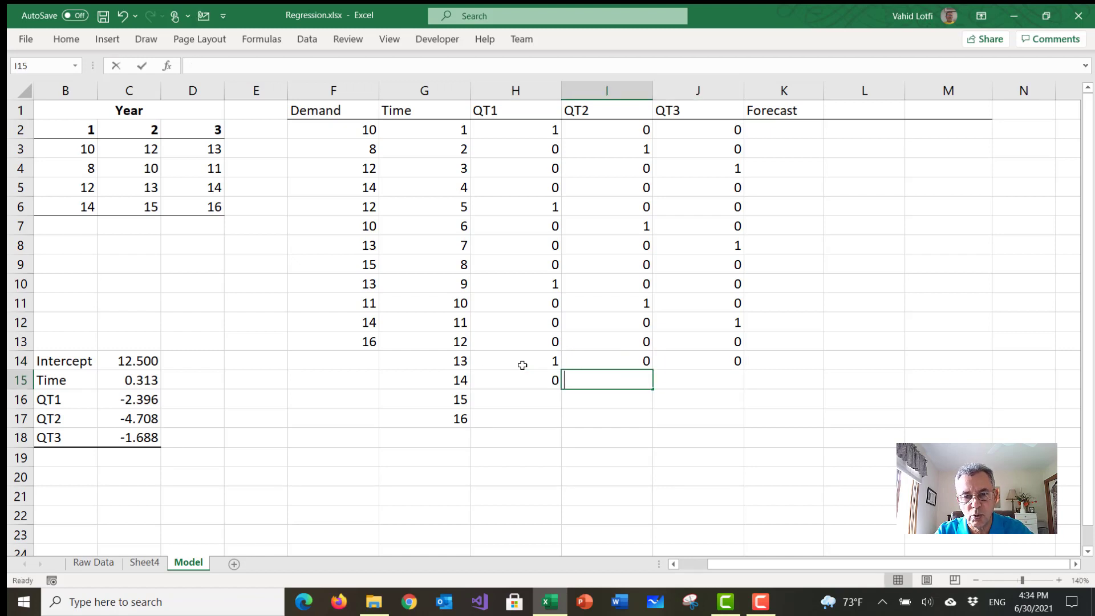
type("1")
key("Tab")
type("0")
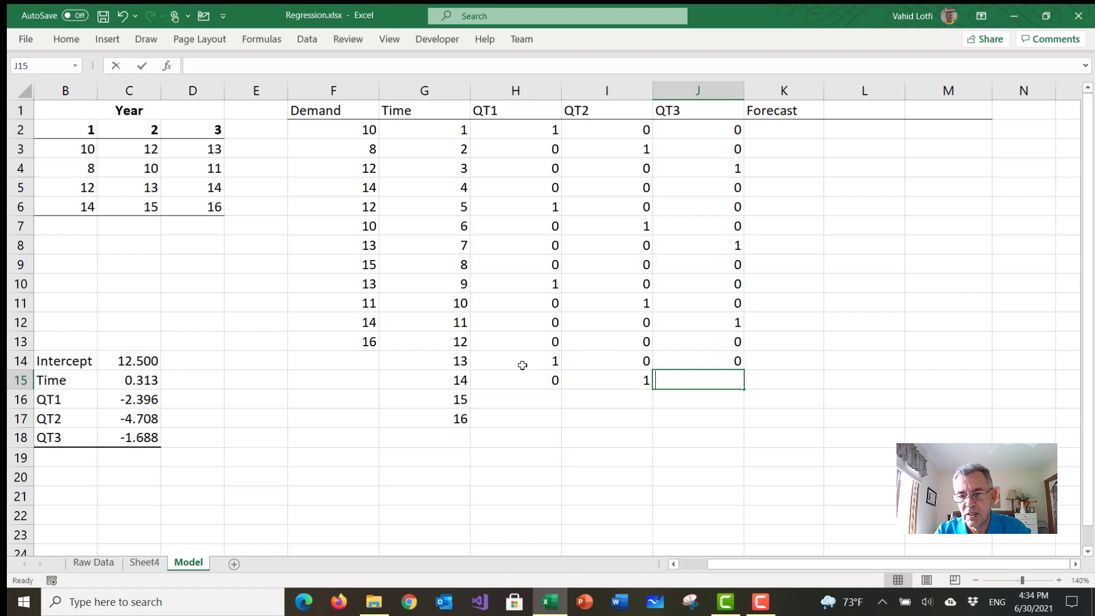
key("Return")
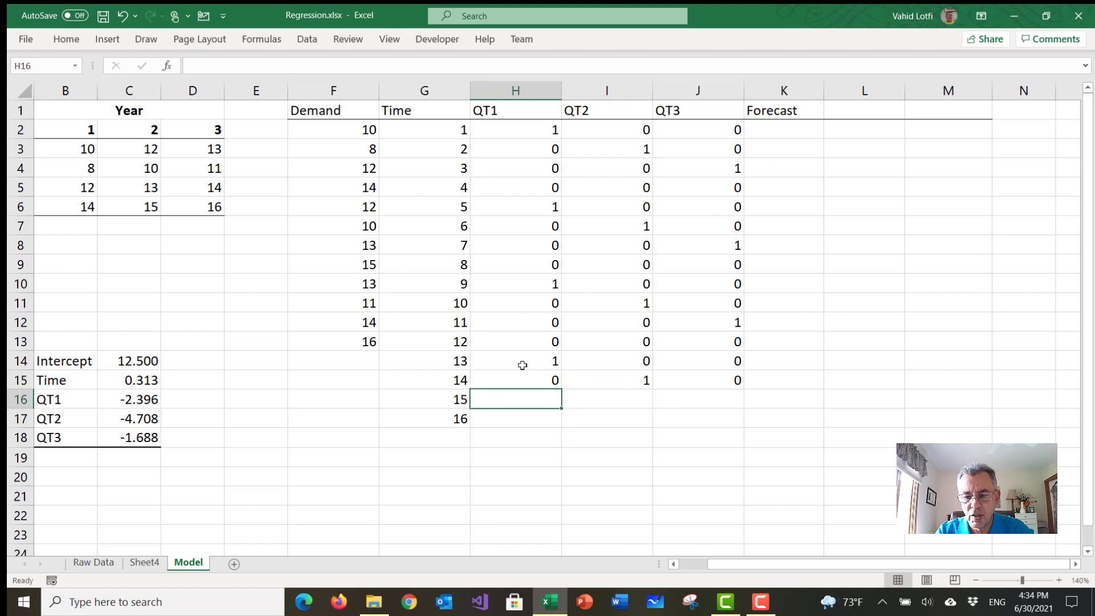
- Enter the quarter dummies for period 15 in H16:J16 as QT1 0, QT2 0 and QT3 1
type("0")
key("Tab")
type("0")
key("Tab")
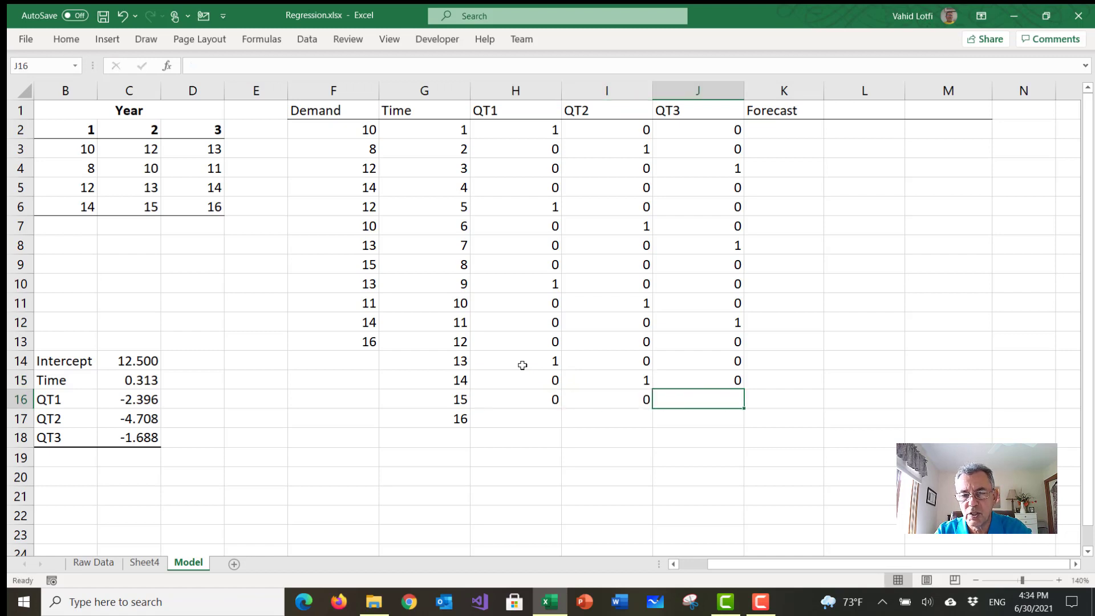
type("1")
key("Return")
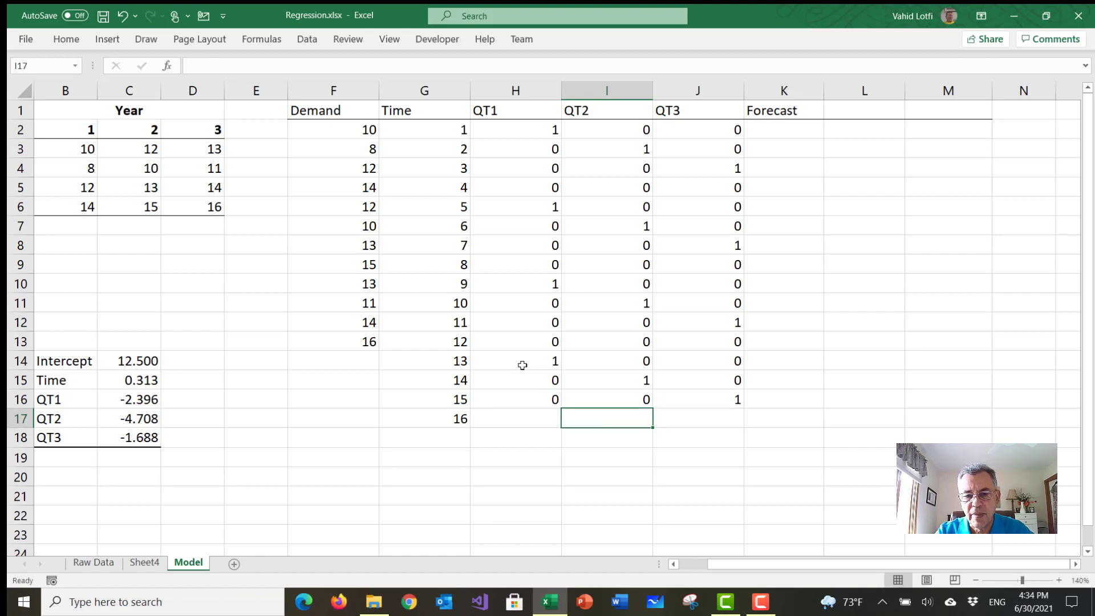
- Enter 0 for QT1, QT2 and QT3 of period 16 in H17:J17
type("0")
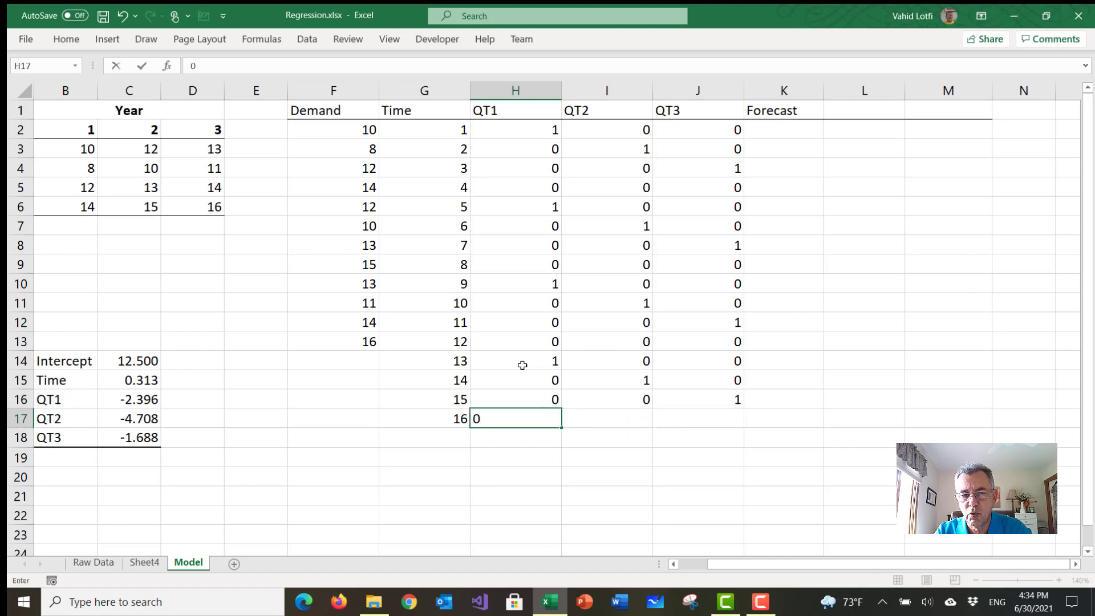
key("Tab")
type("0")
key("Tab")
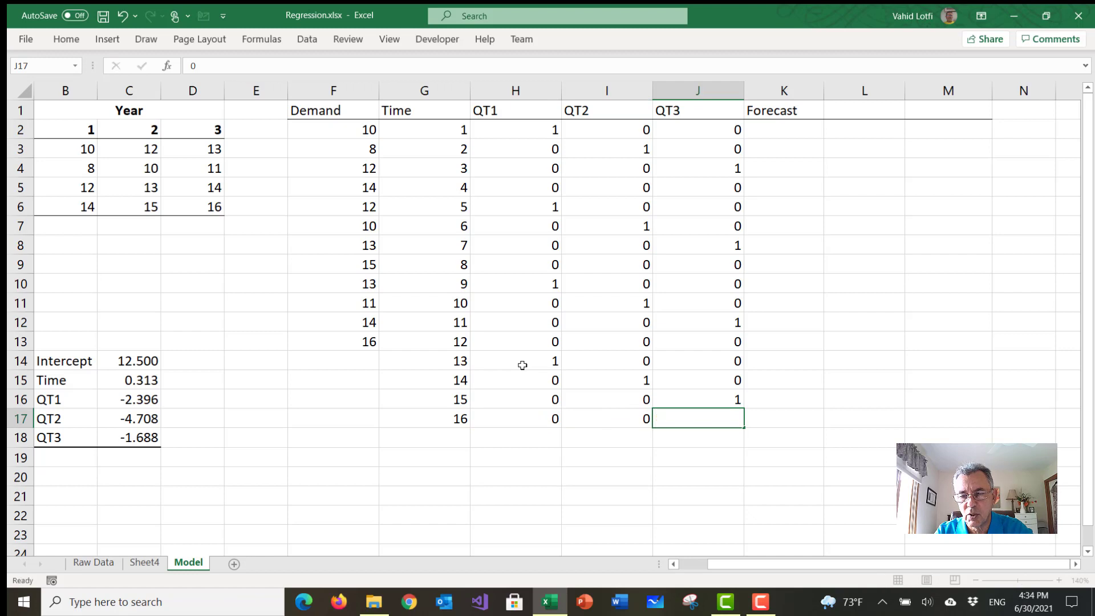
type("0")
key("Tab")
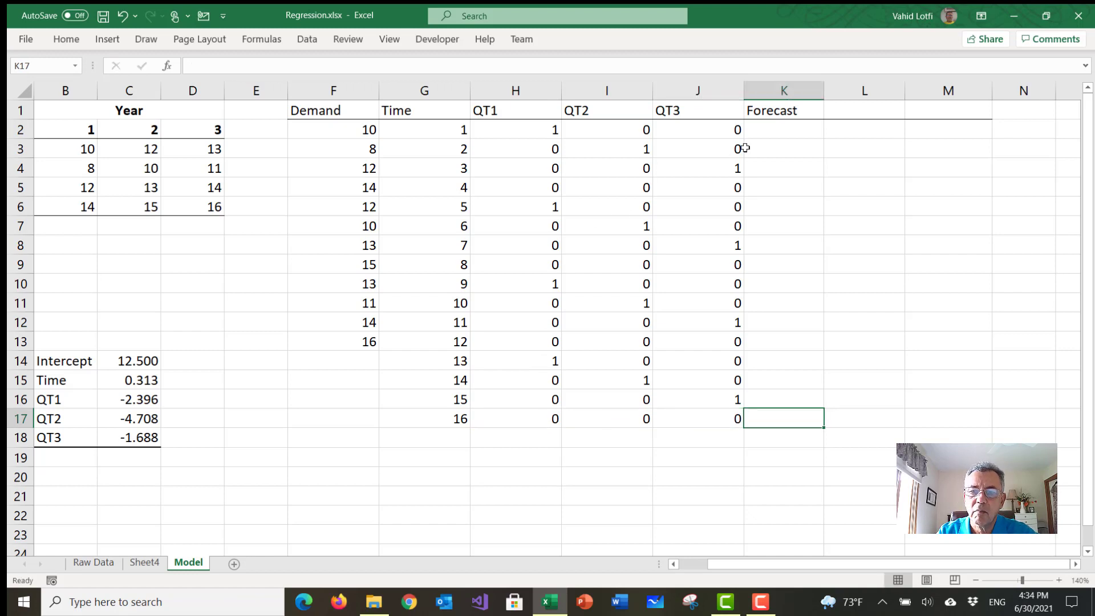
- Begin the Forecast formula in K2 with the intercept and time term, =$C$14+G2*$C$15, using absolute coefficient references
left_click(787, 130)
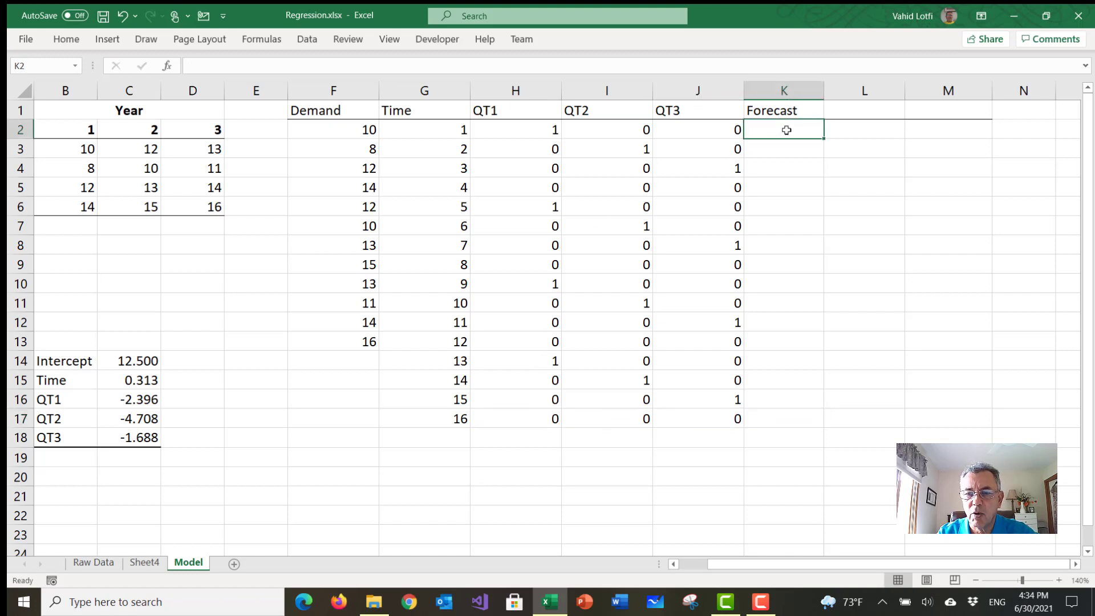
type("=")
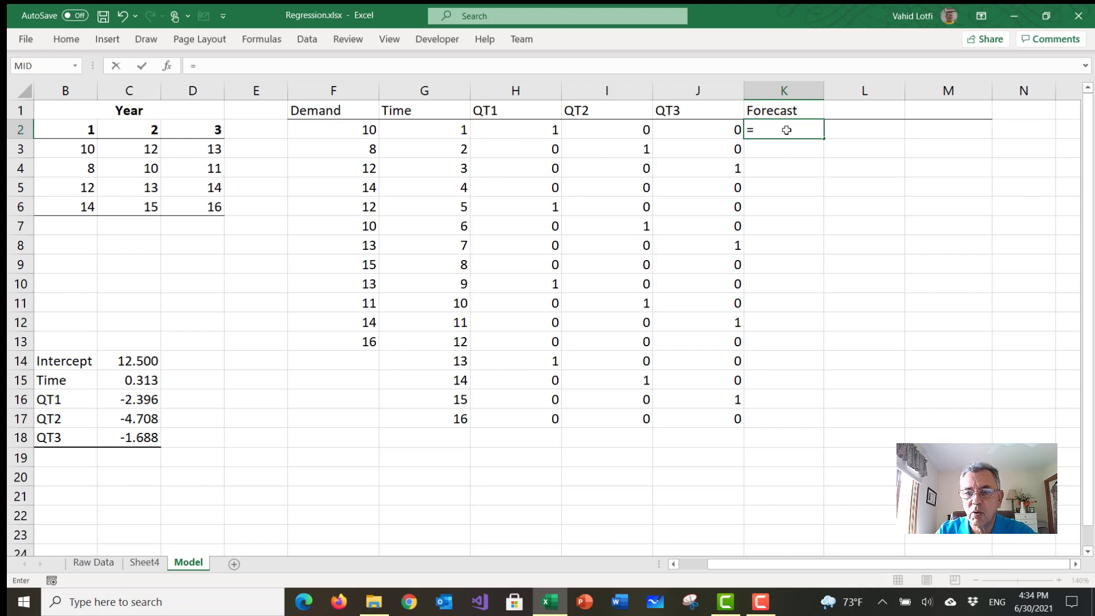
left_click(131, 363)
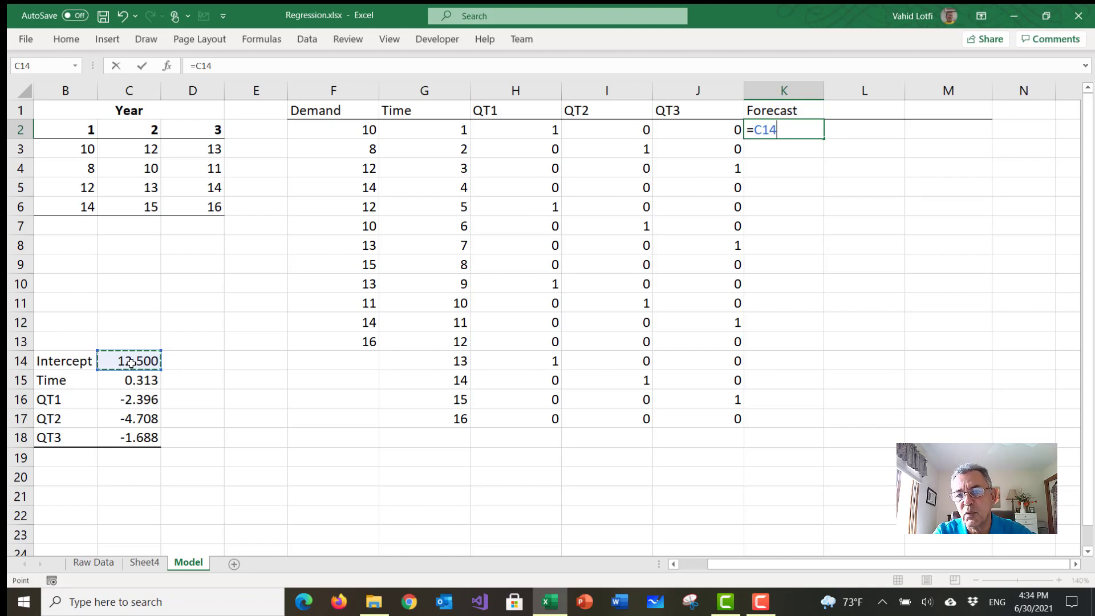
key("F4")
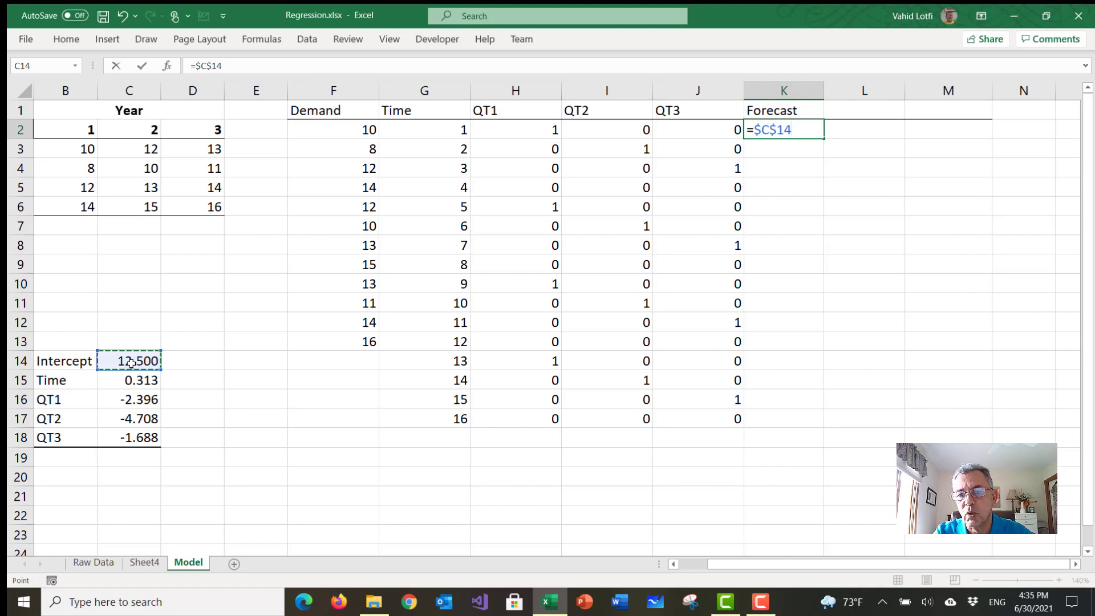
type("+")
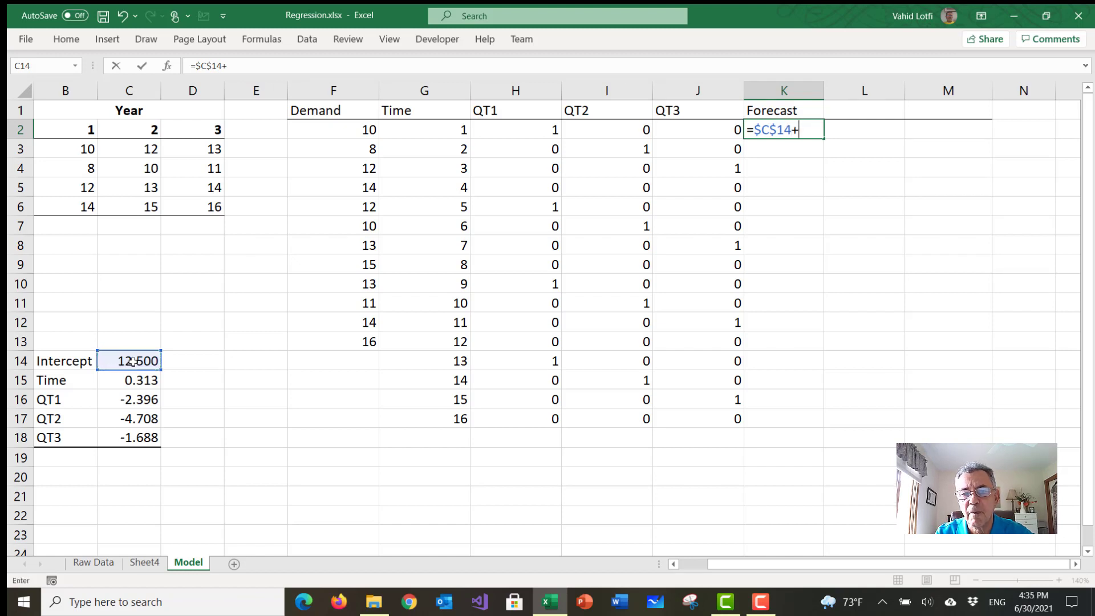
left_click(424, 135)
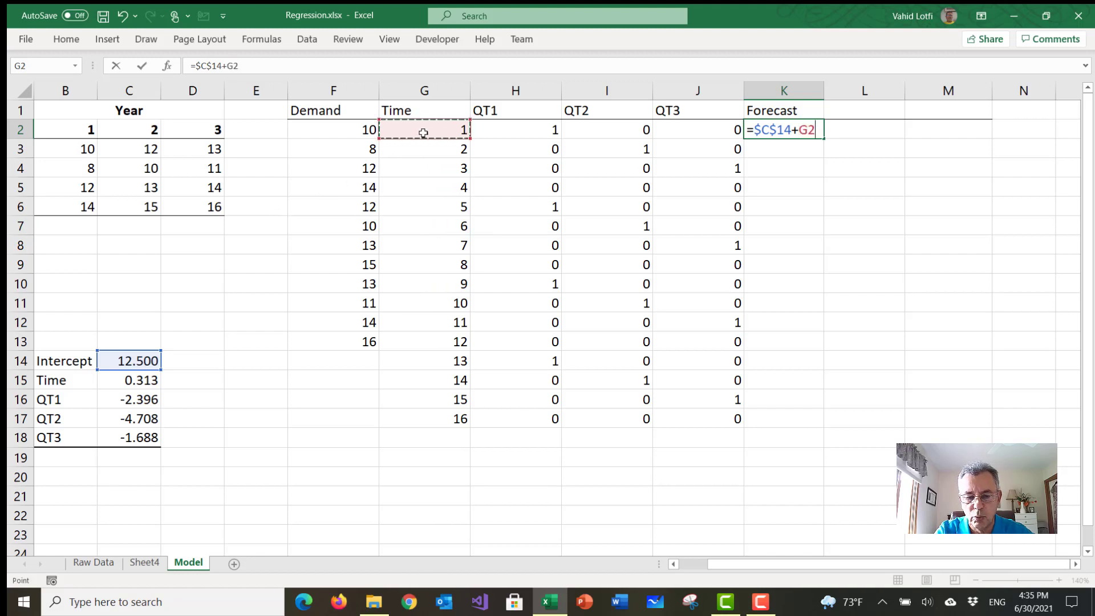
type("*")
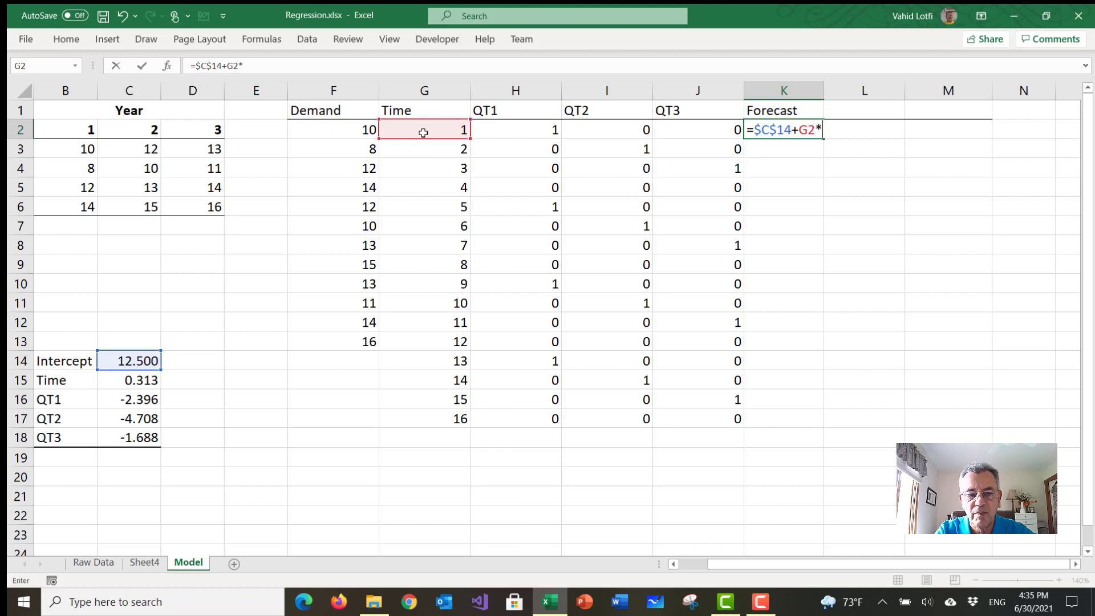
left_click(137, 382)
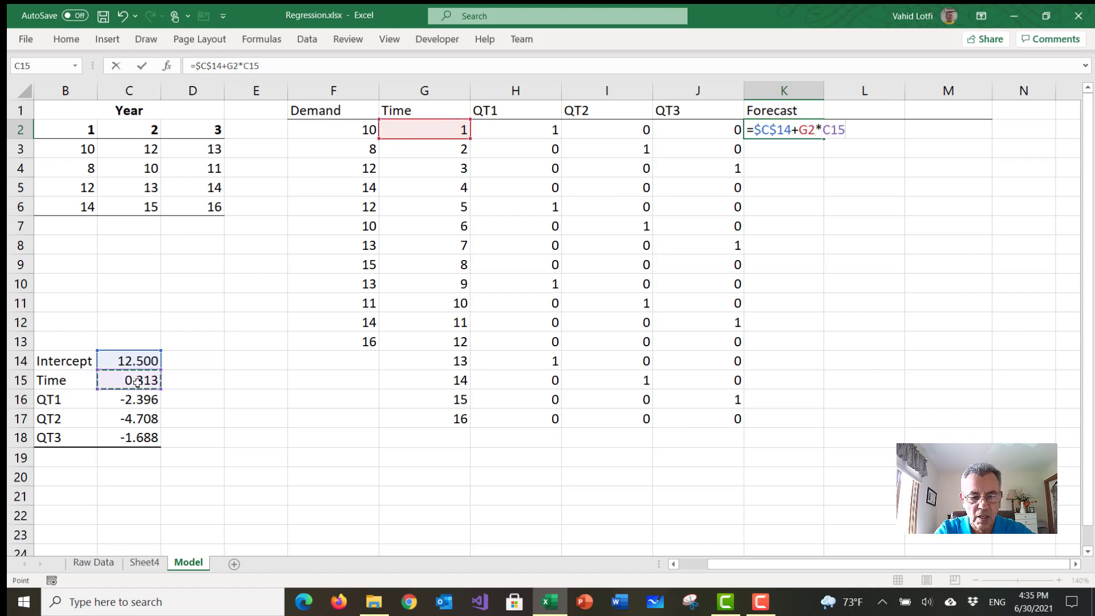
key("F4")
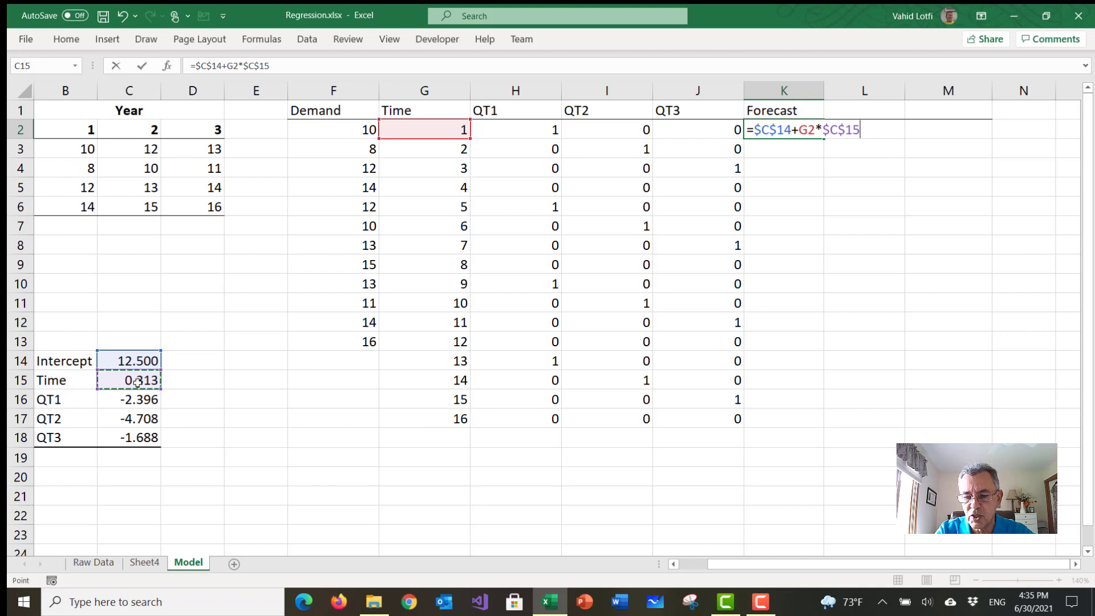
- Add the QT1 term +H2*$C$16 to the K2 forecast formula, with the coefficient reference absolute
type("+")
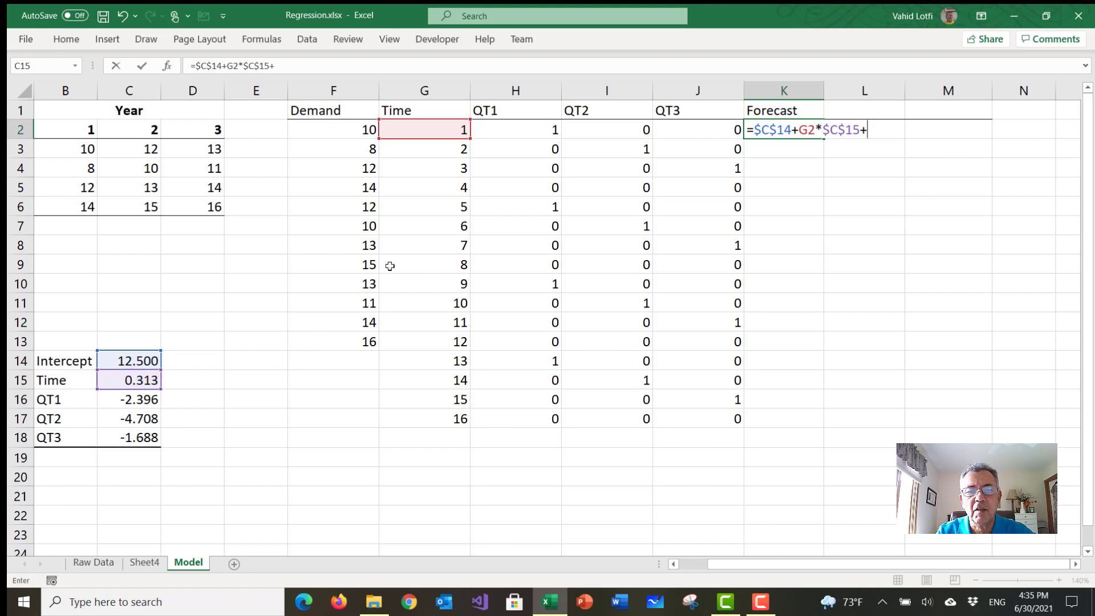
left_click(524, 134)
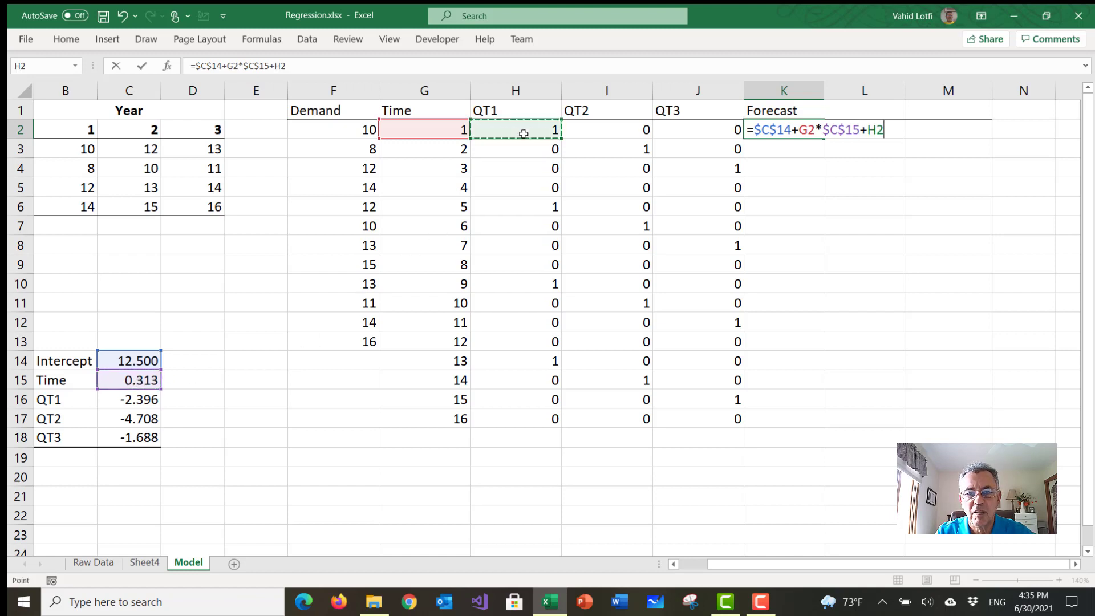
type("*")
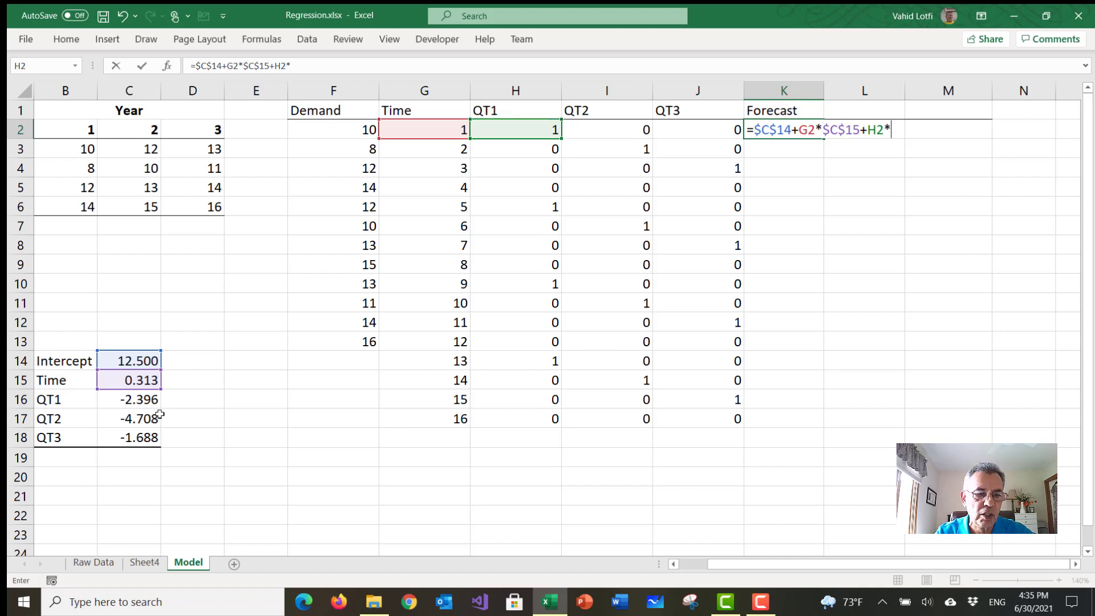
left_click(139, 403)
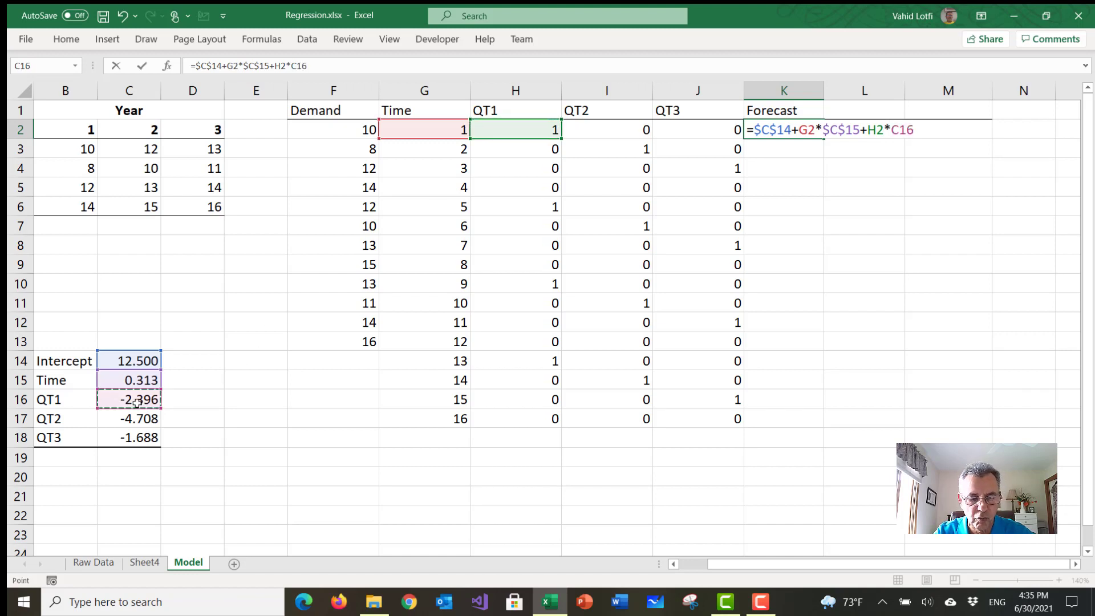
key("F4")
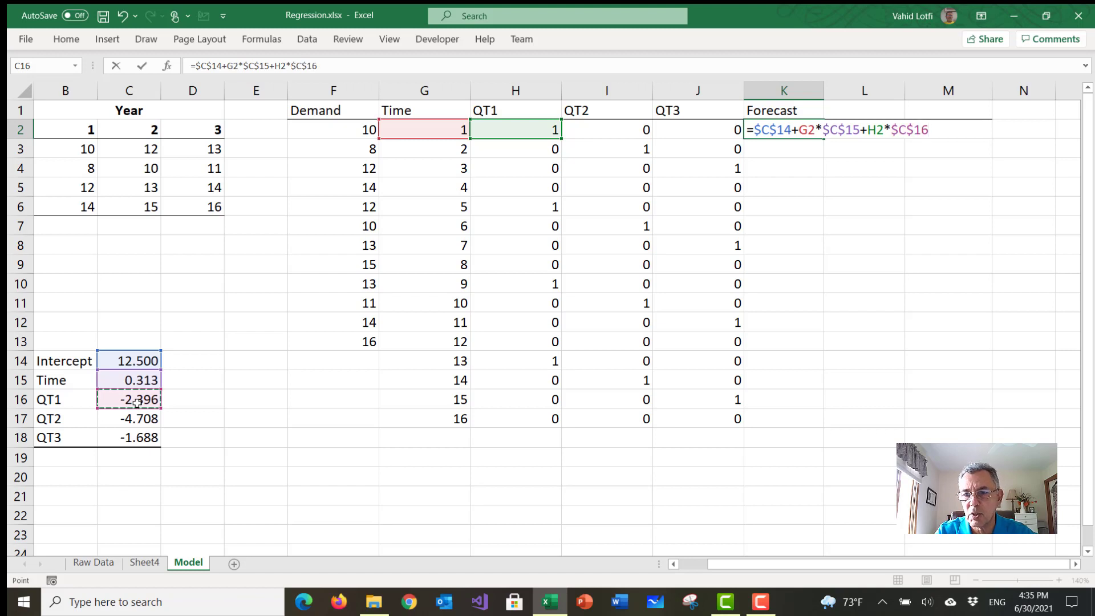
- Add the QT2 term +I2*$C$17 to the K2 forecast formula, with the coefficient reference absolute
type("+")
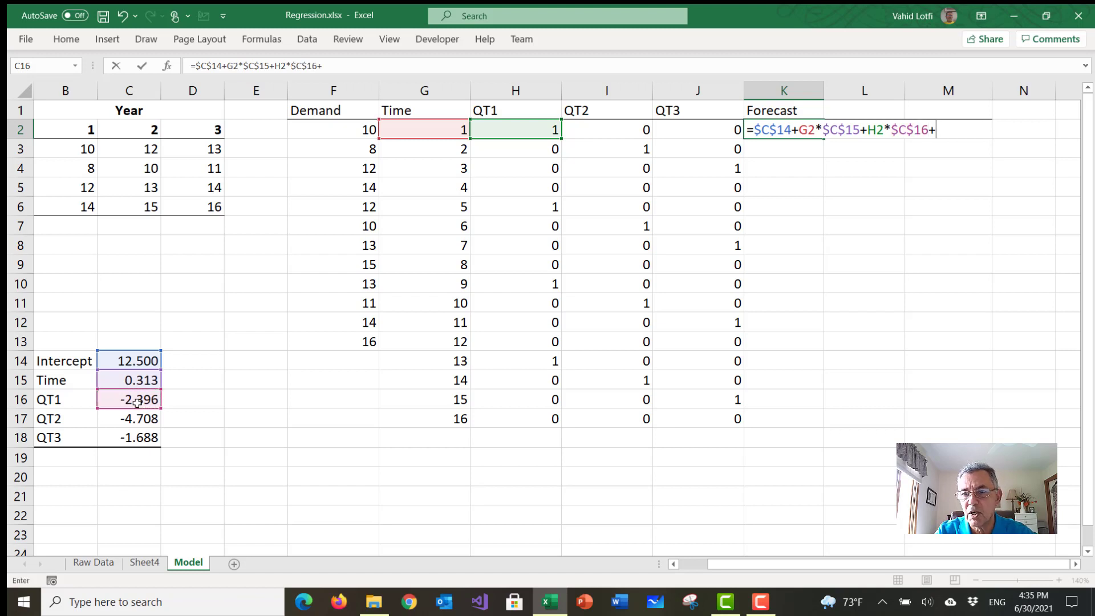
left_click(604, 137)
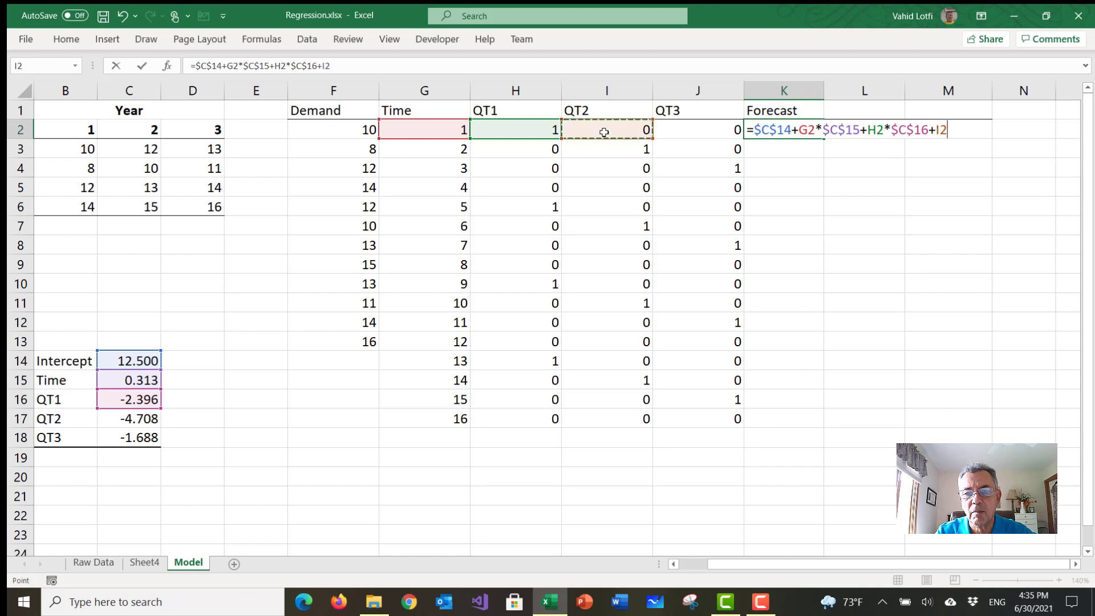
type("*")
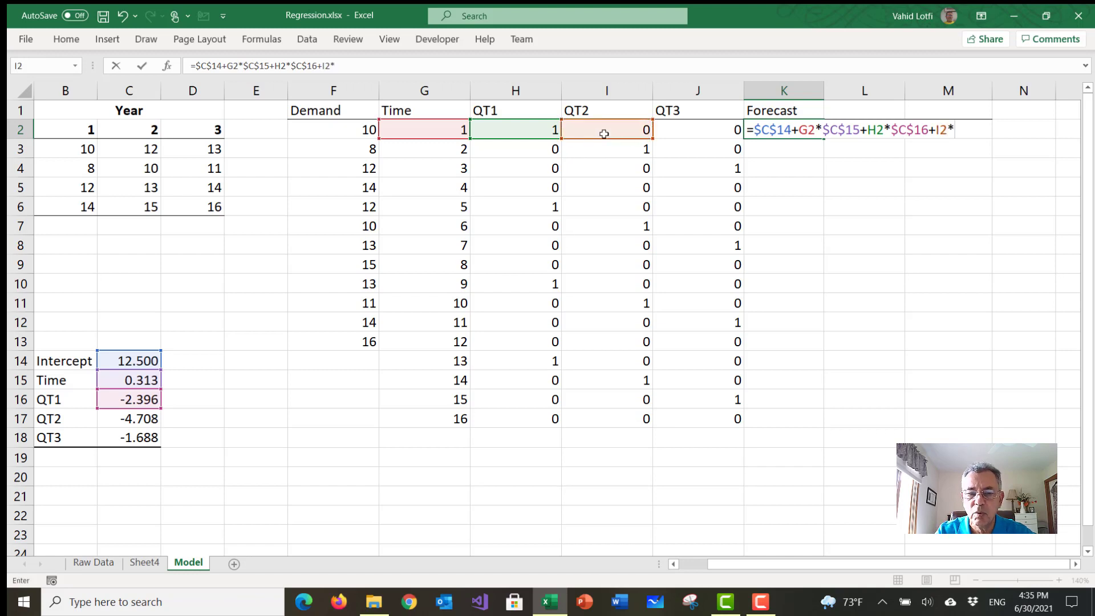
left_click(144, 422)
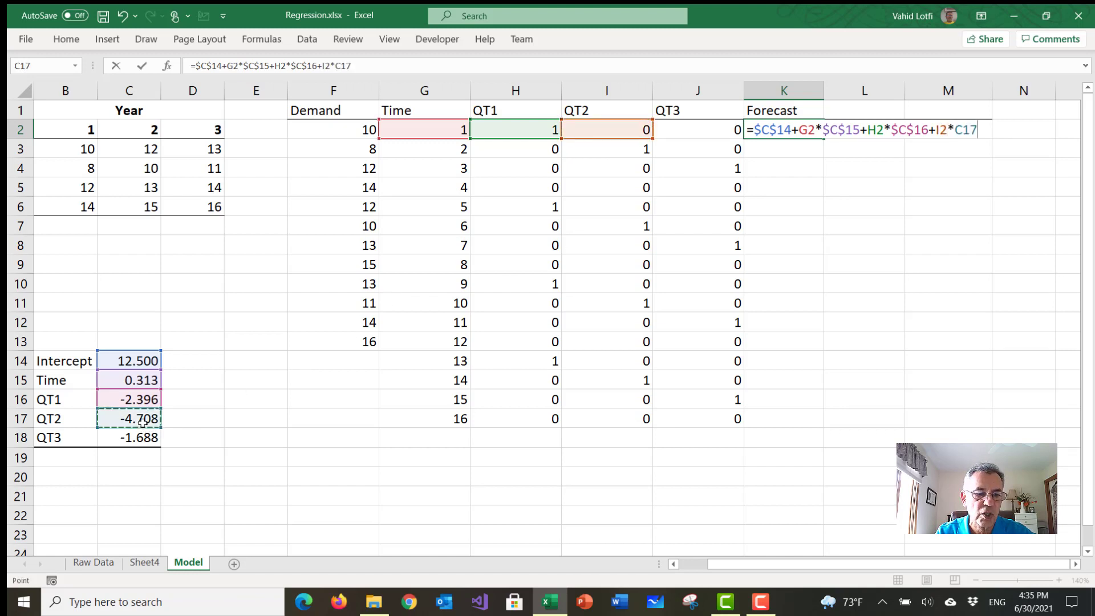
key("F4")
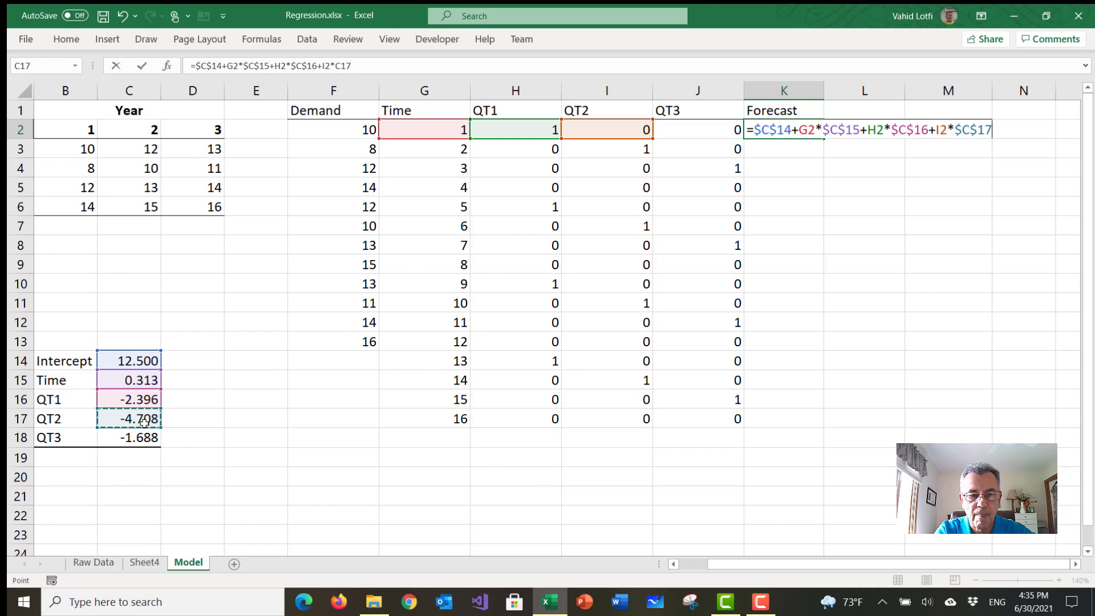
- Complete the K2 forecast formula with the QT3 term +J2*$C$18, keeping the coefficient reference absolute
type("+")
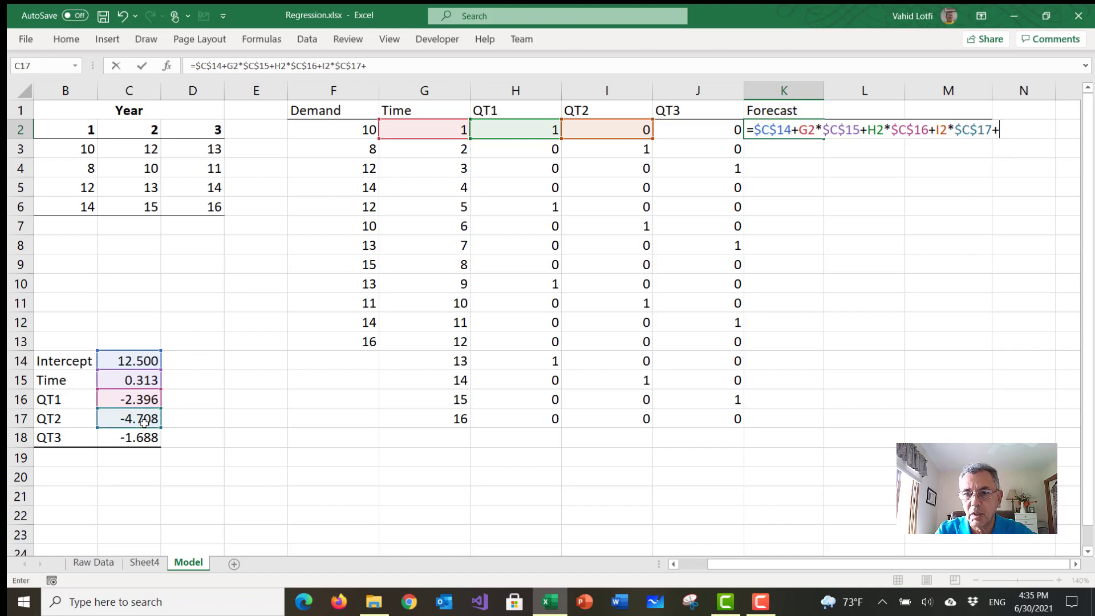
left_click(686, 133)
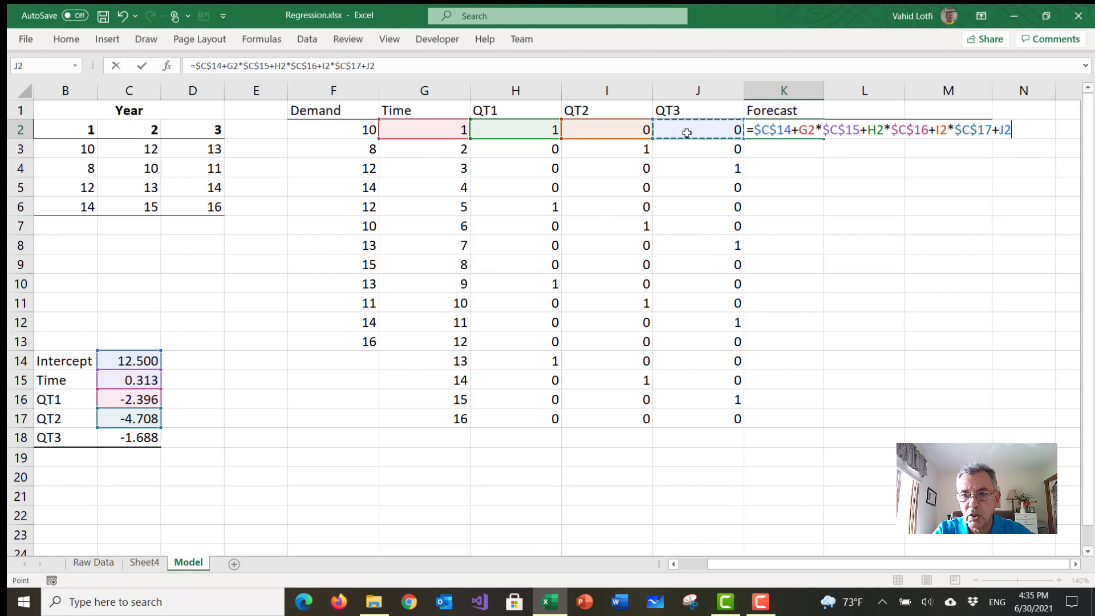
type("*")
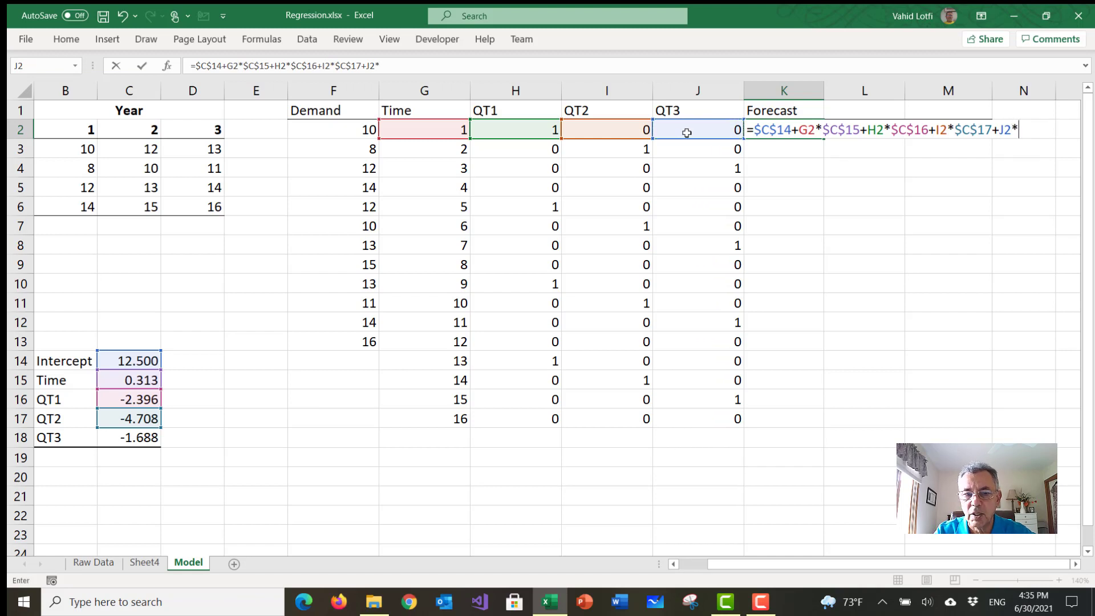
left_click(139, 442)
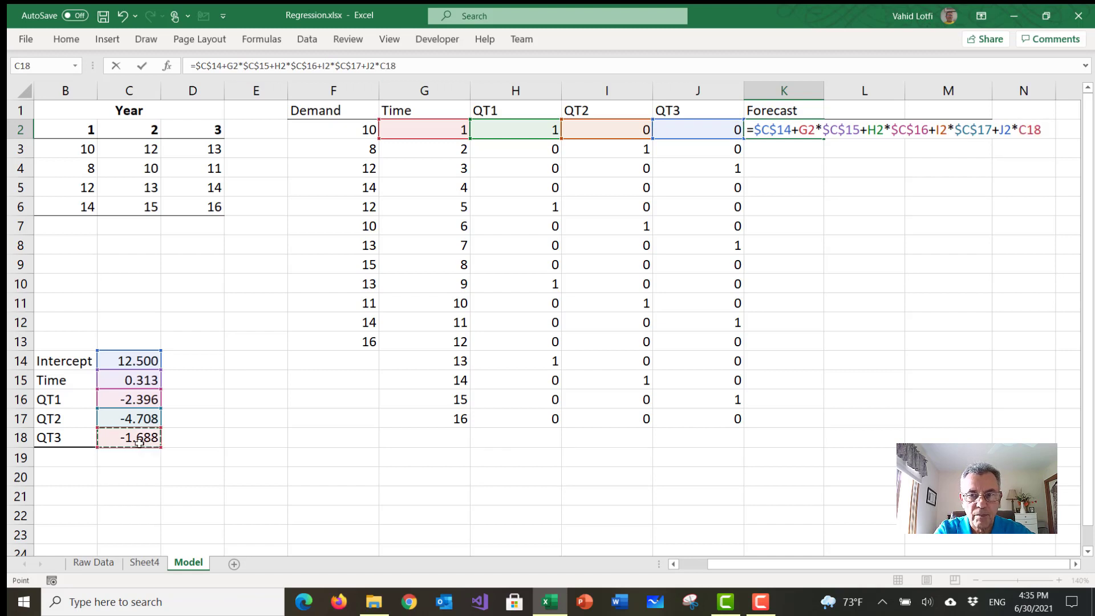
key("Return")
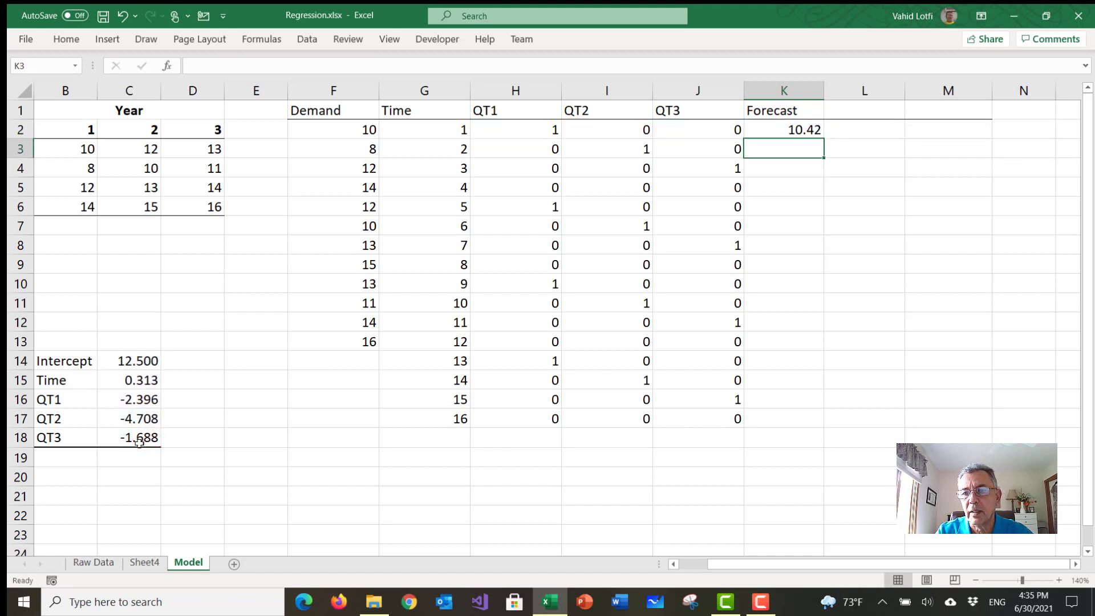
- Fill the K2 forecast formula down through K17 to cover periods 1 through 16
left_click(799, 131)
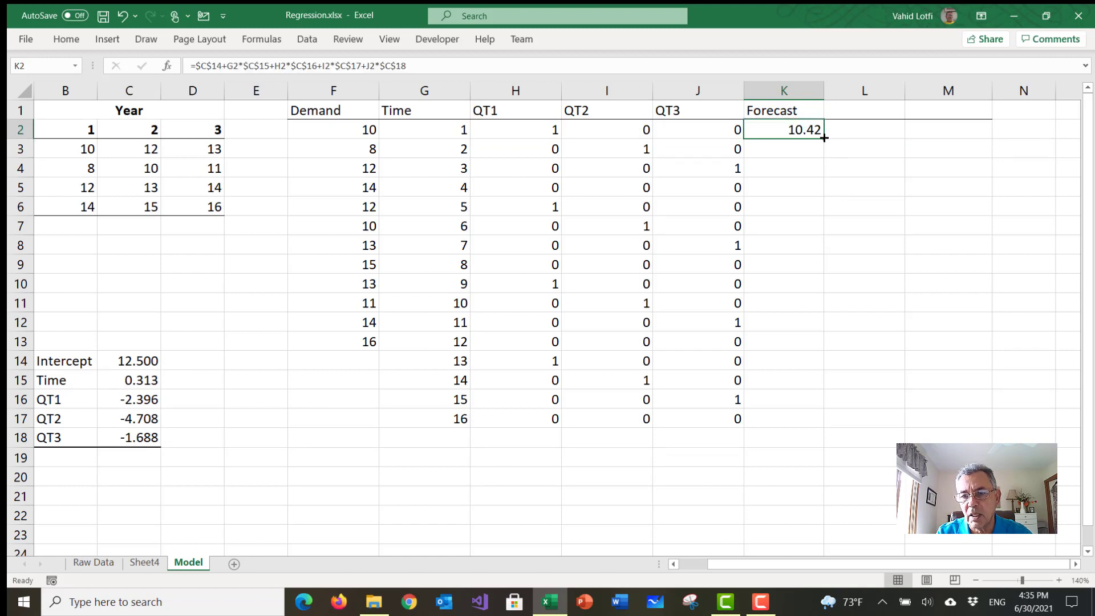
left_click_drag(824, 137, 825, 426)
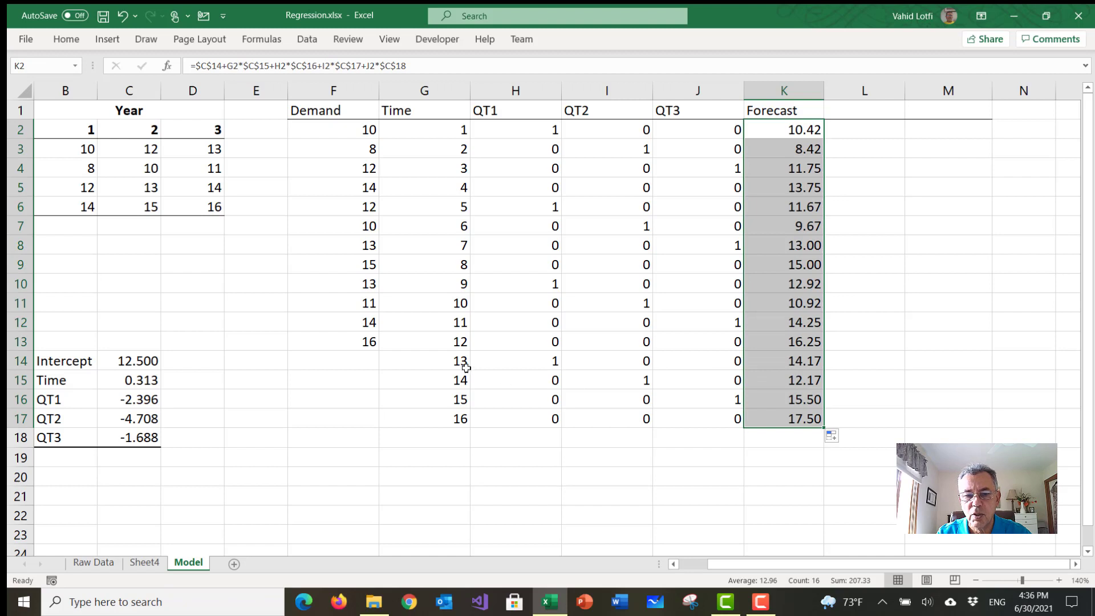
left_click_drag(445, 362, 787, 408)
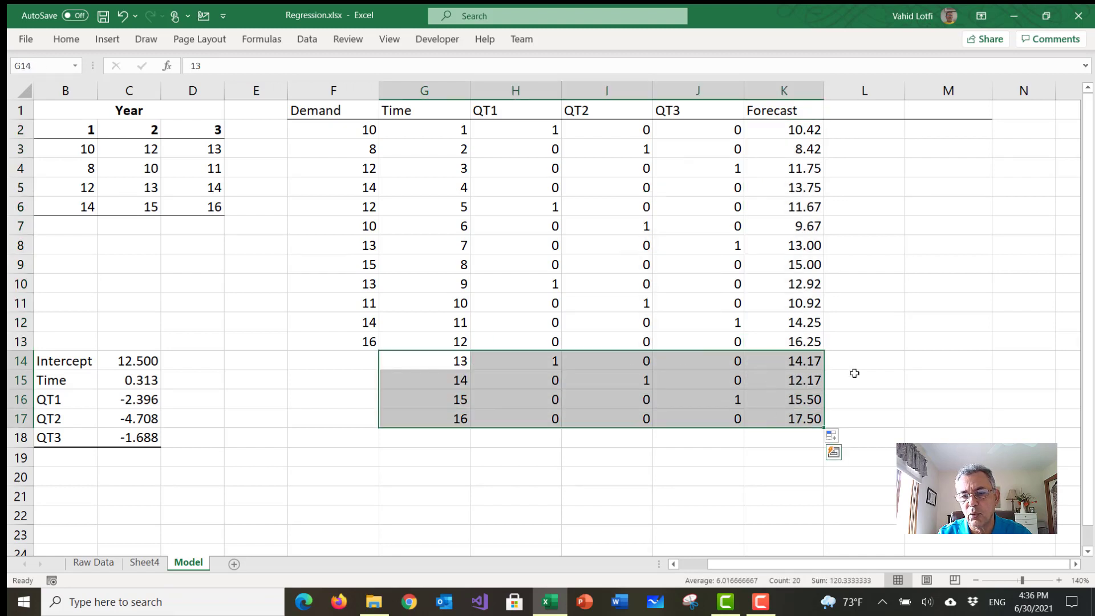
left_click(540, 444)
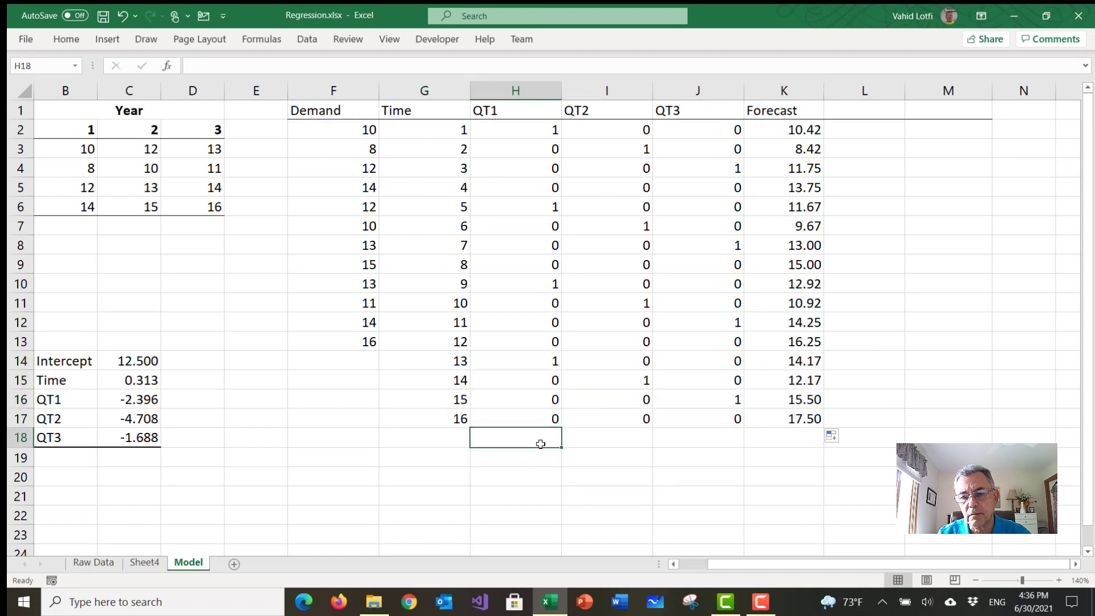
- Add the column headers Error in L1 and ABS(Error) in M1
left_click(870, 111)
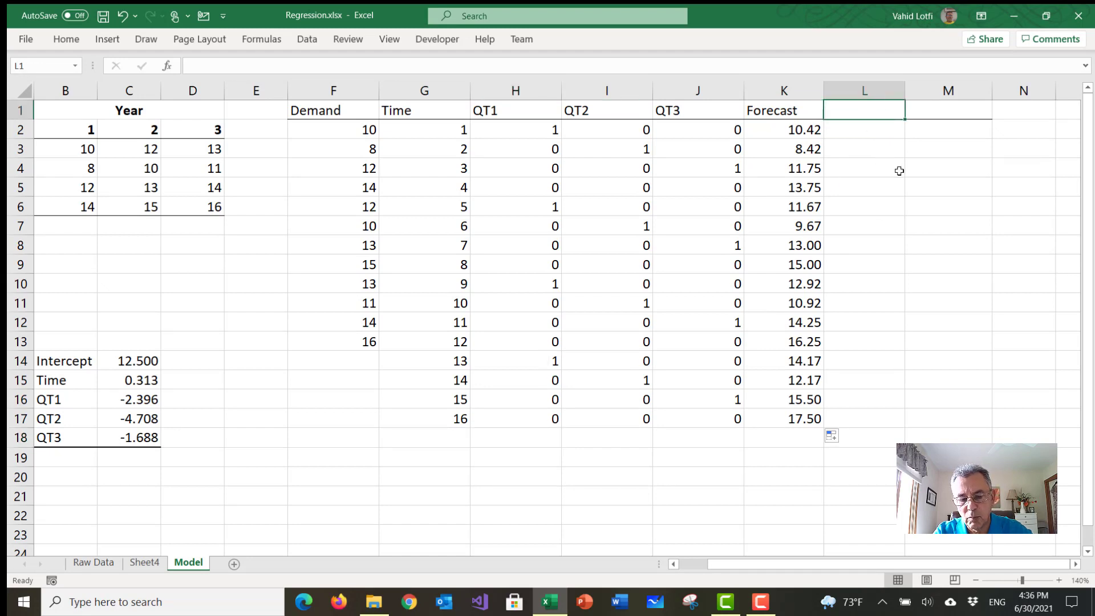
type("E")
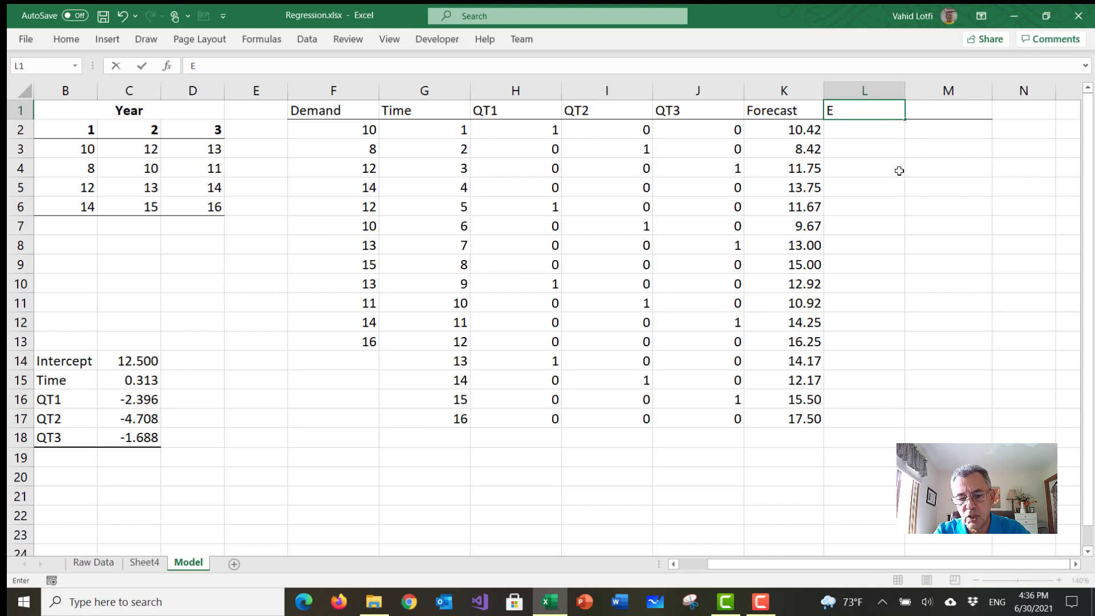
type("rror")
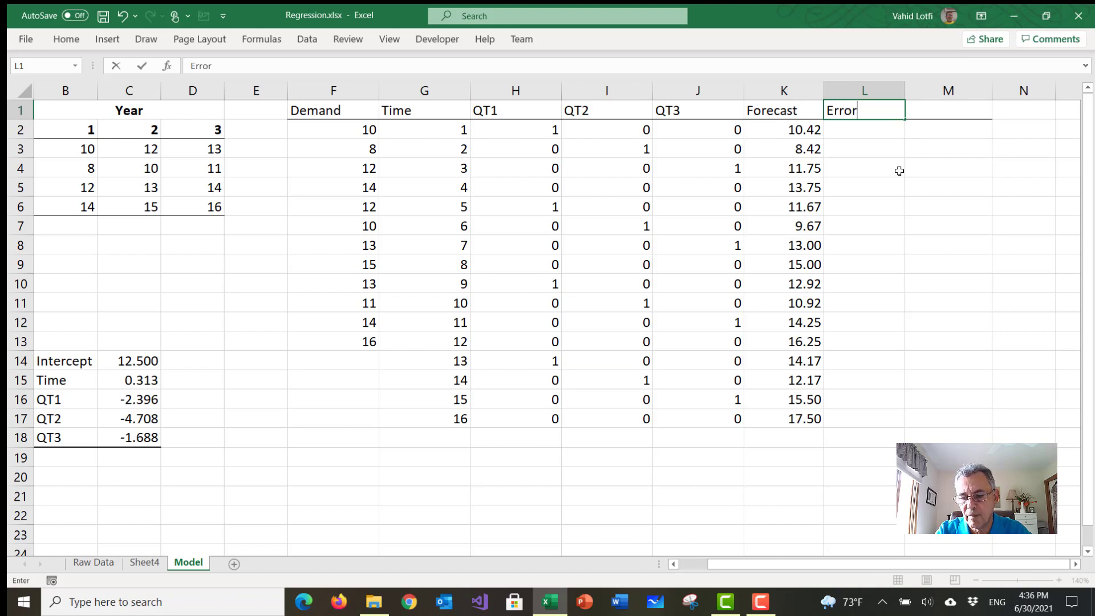
key("Return")
key("Up")
key("Right")
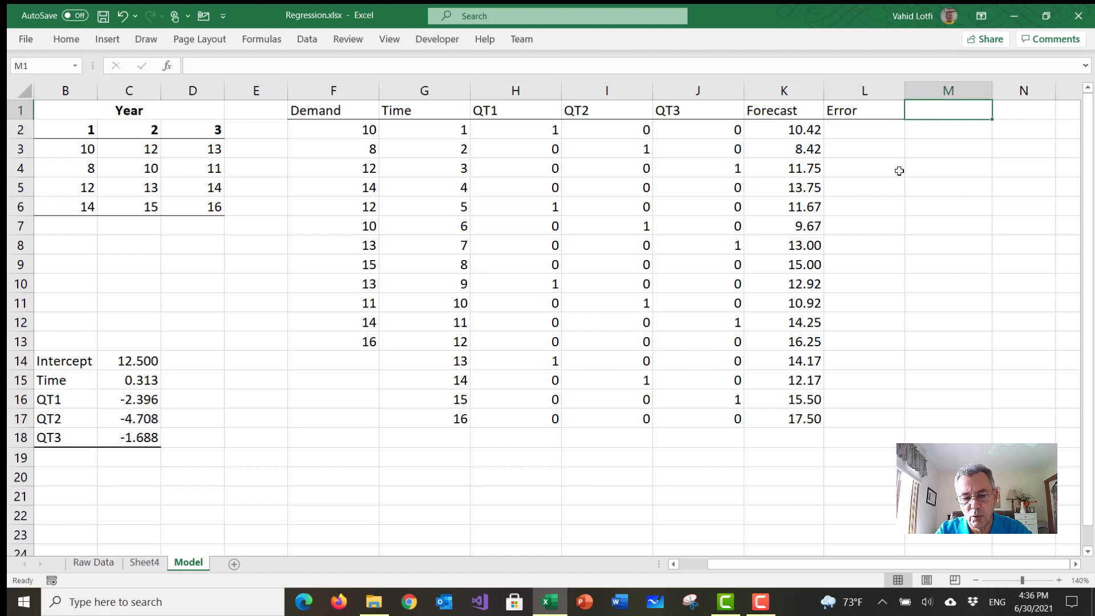
type("ABS")
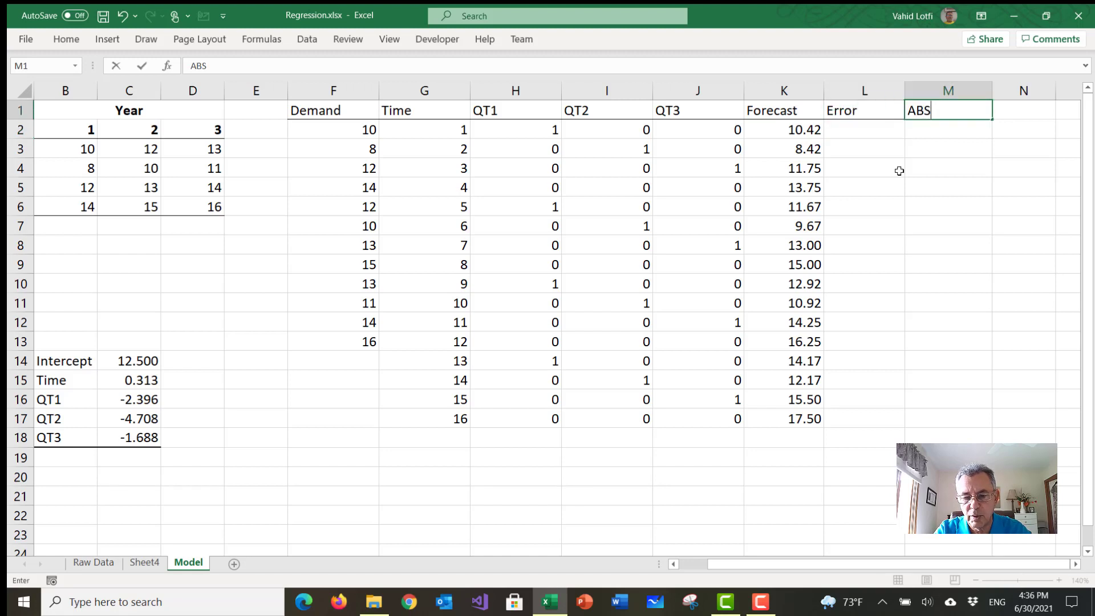
type("(Error")
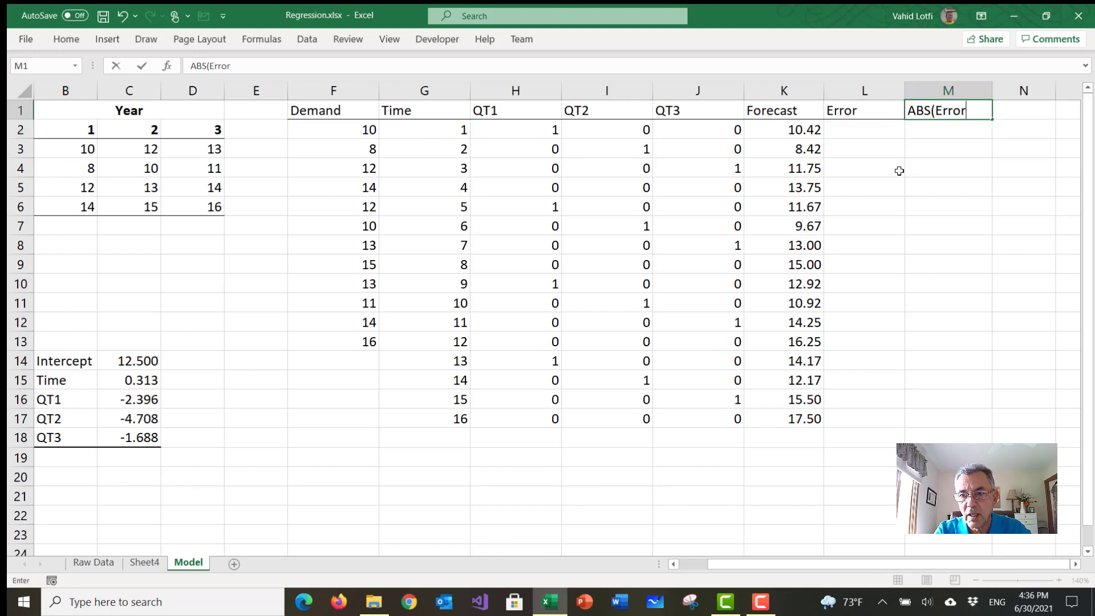
type(")")
key("Return")
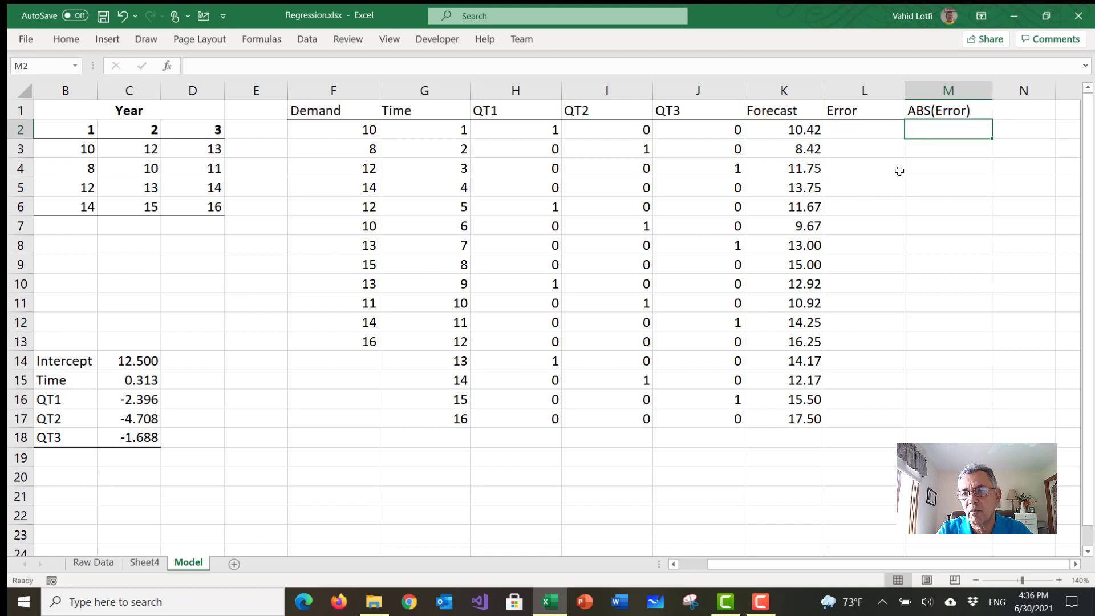
- Calculate the forecast error in L2 as demand minus forecast, =F2-K2, and fill it down through L13
key("Left")
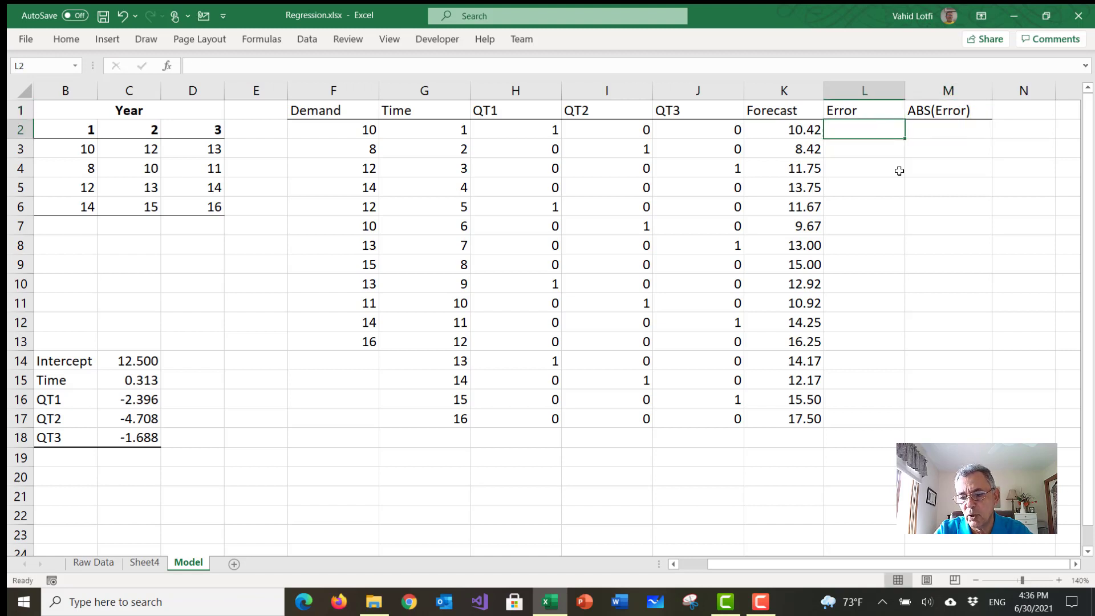
type("=")
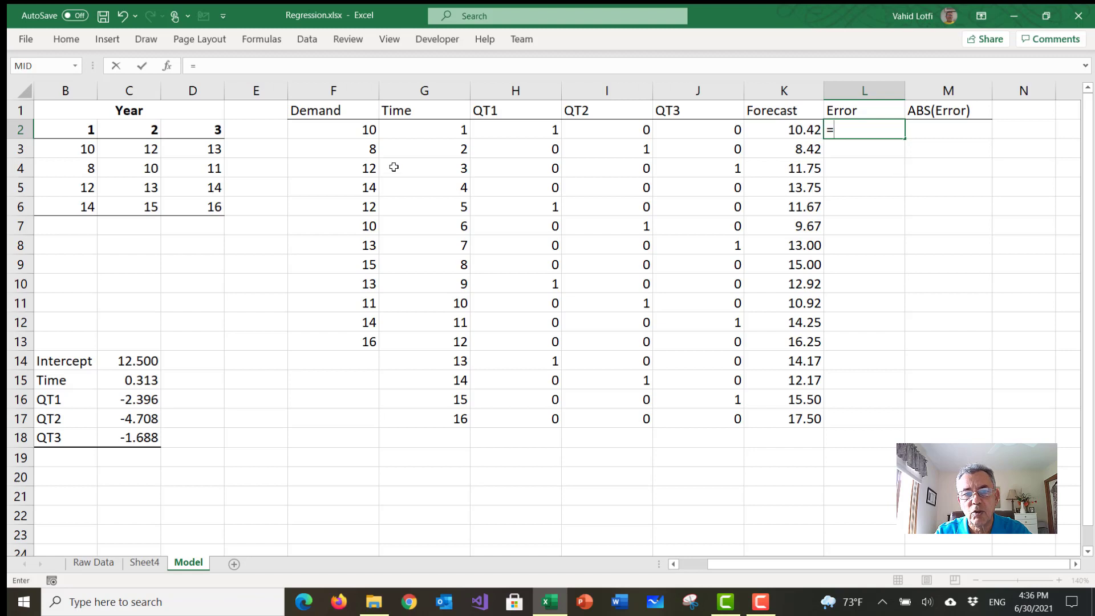
left_click(359, 128)
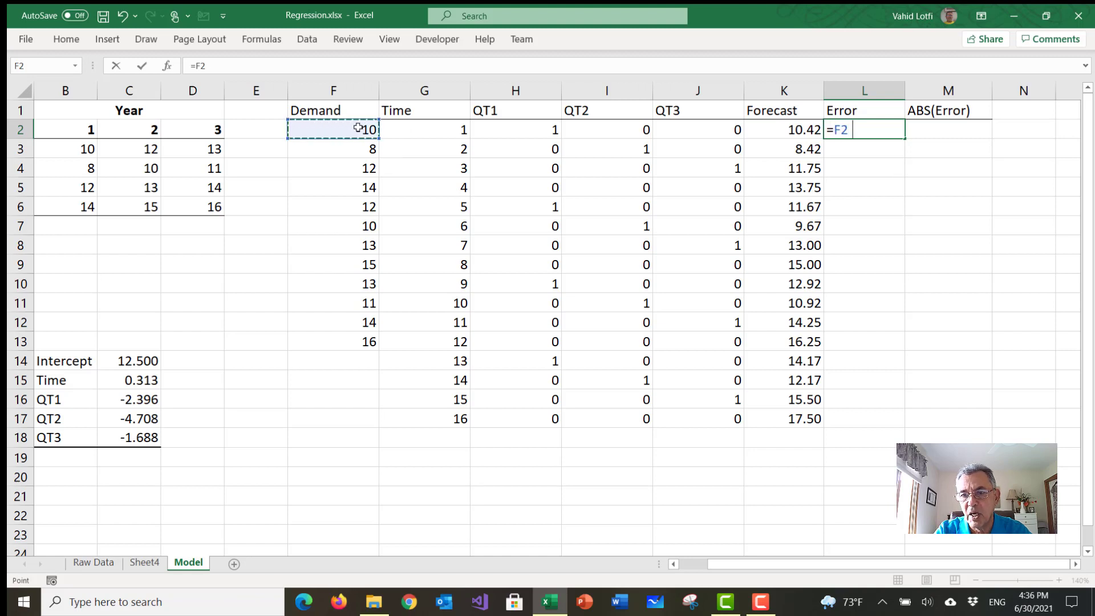
type("-")
left_click(792, 130)
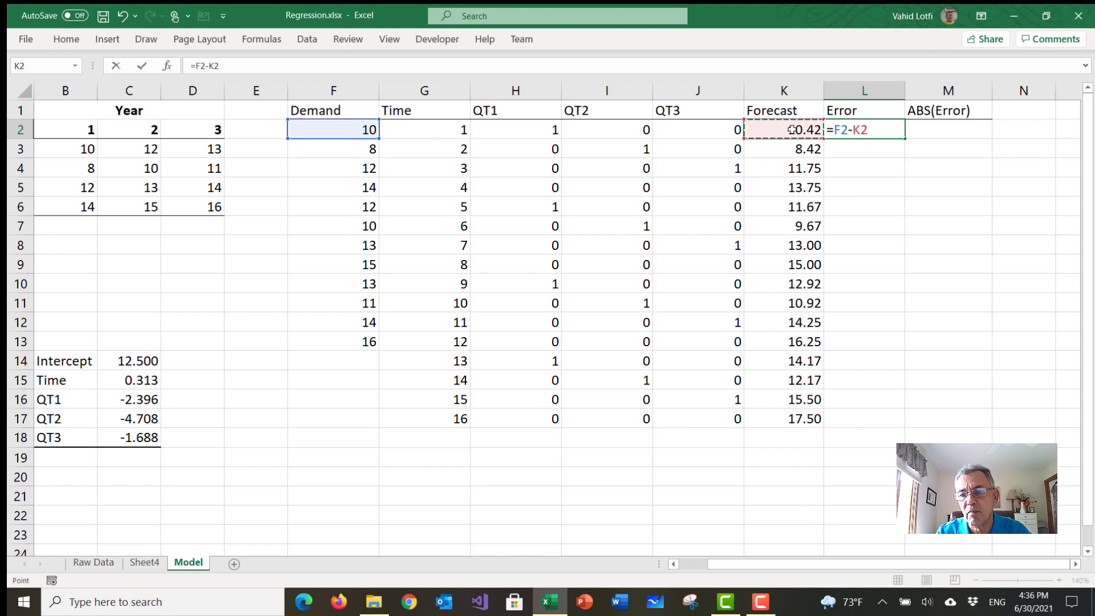
key("Return")
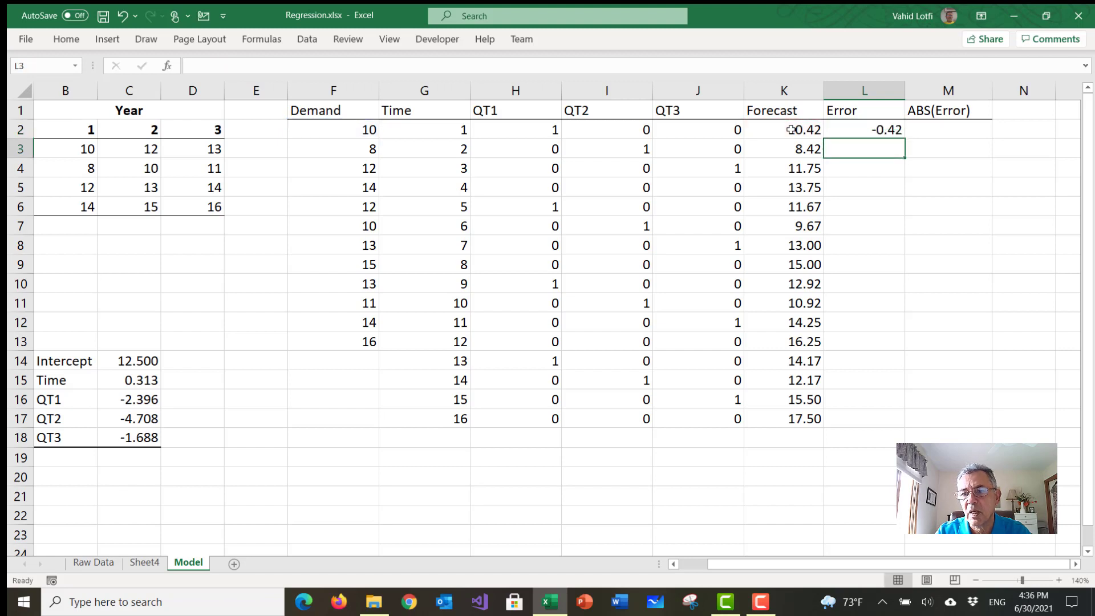
left_click(865, 133)
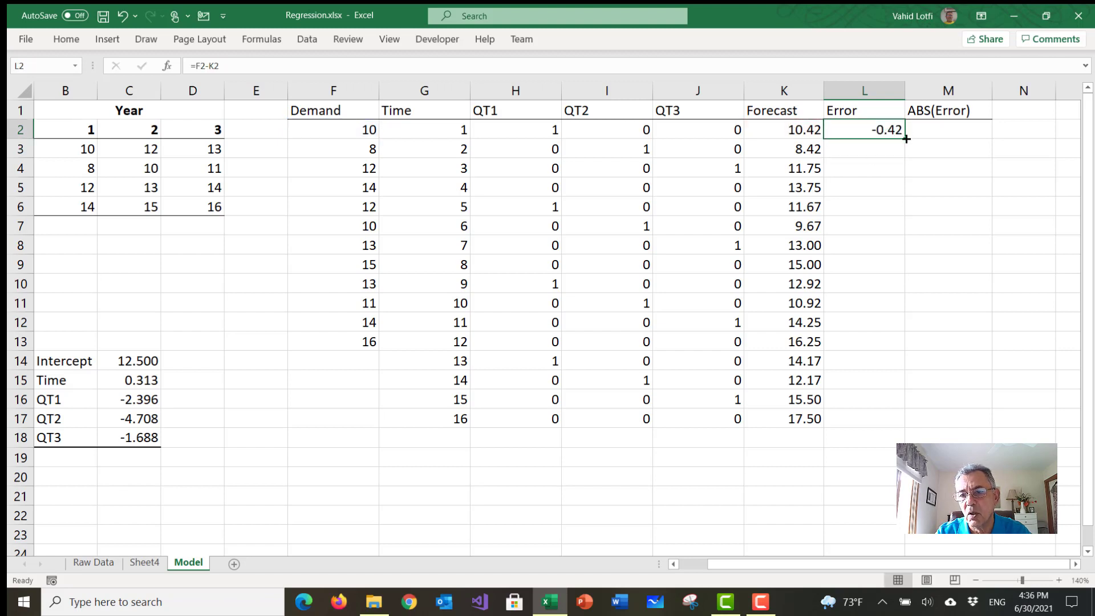
left_click_drag(906, 139, 904, 345)
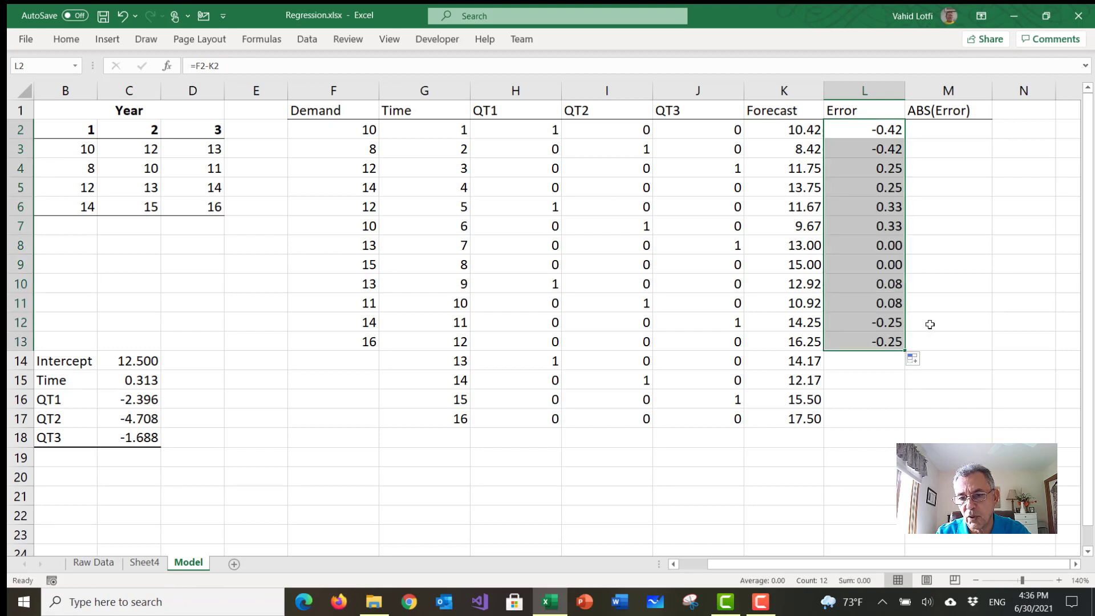
- Calculate the absolute error in M2 with =ABS(L2) and fill it down through M13
left_click(945, 300)
left_click(948, 137)
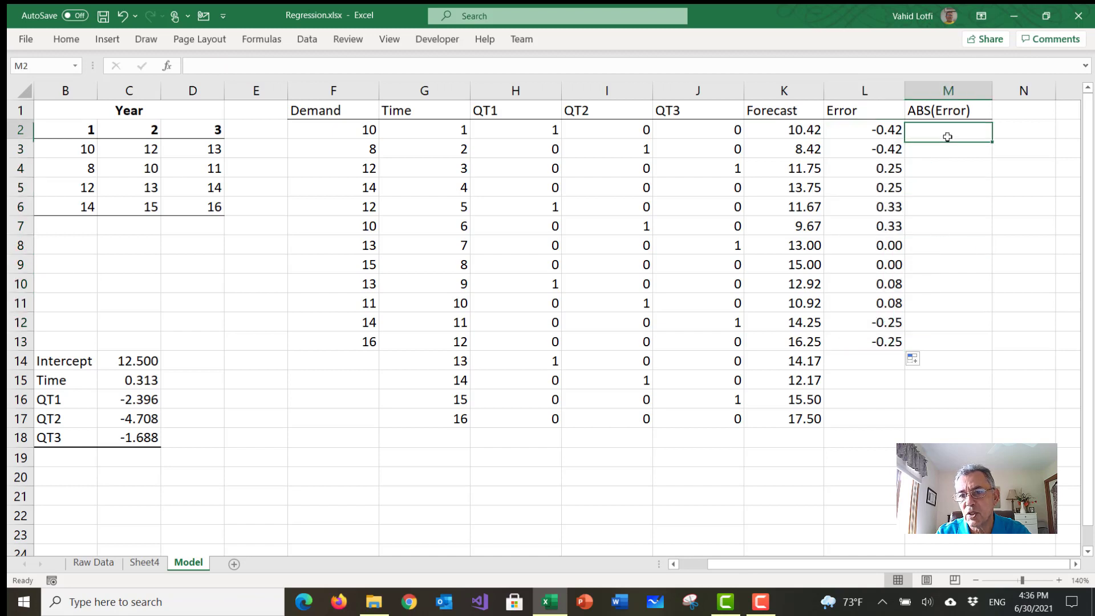
type("=")
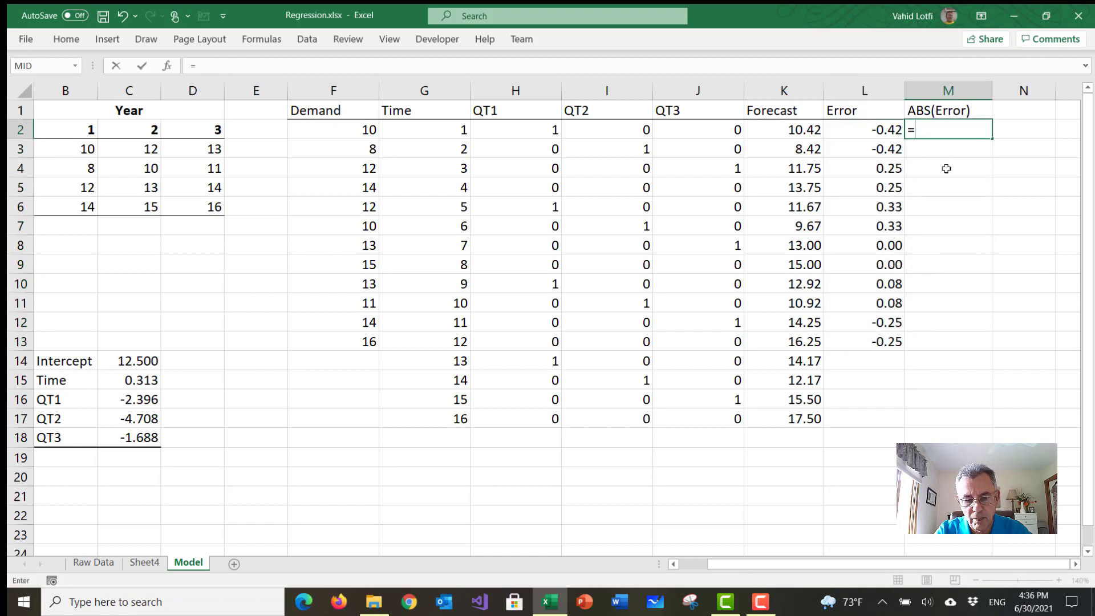
type("Abs(")
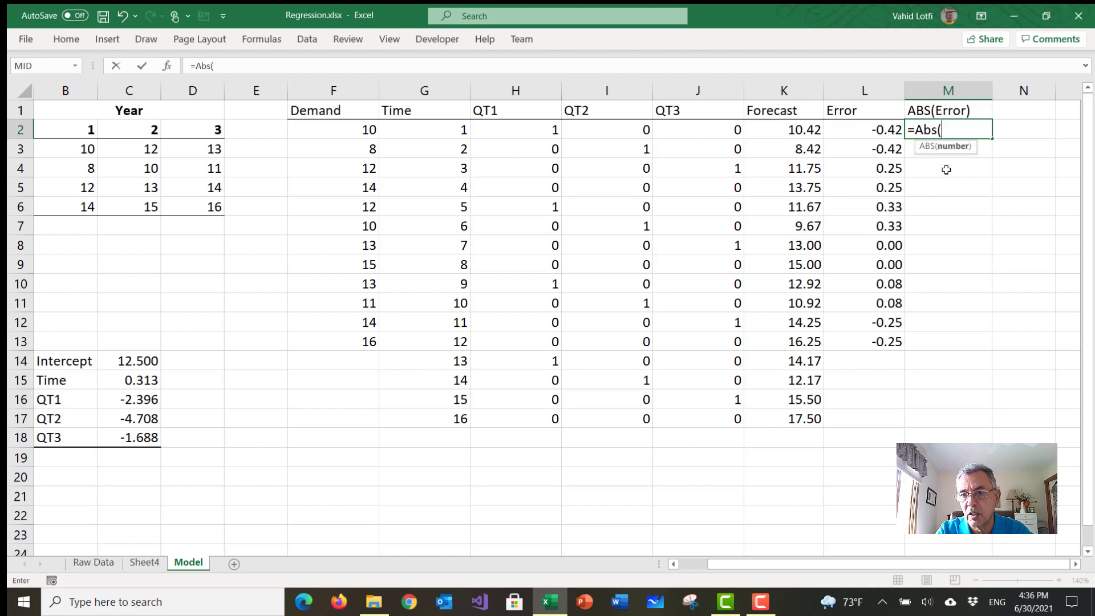
left_click(888, 131)
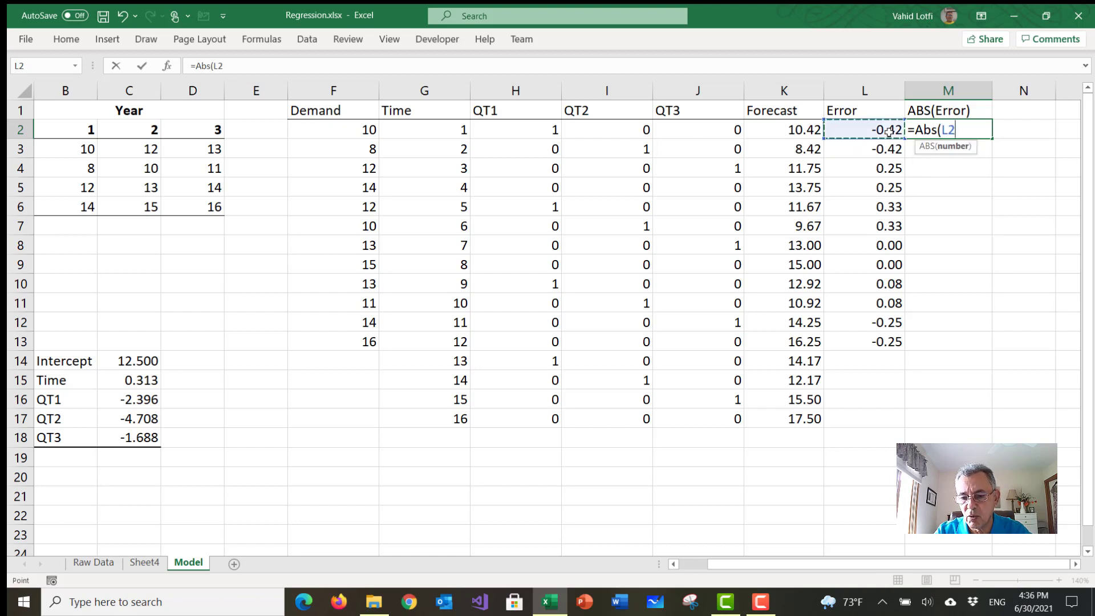
type(")")
key("Return")
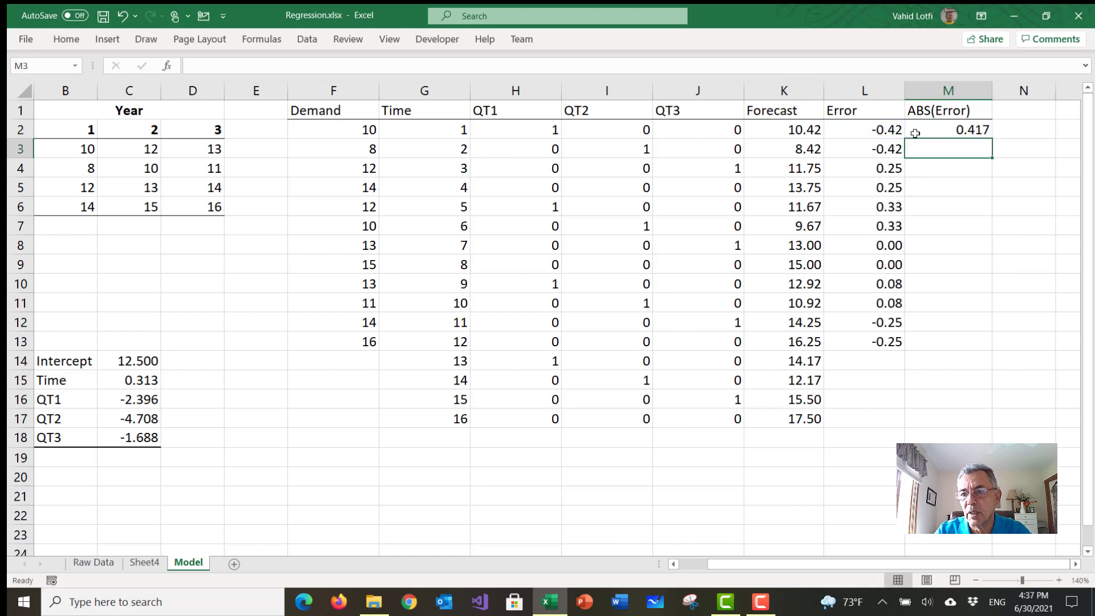
left_click(948, 132)
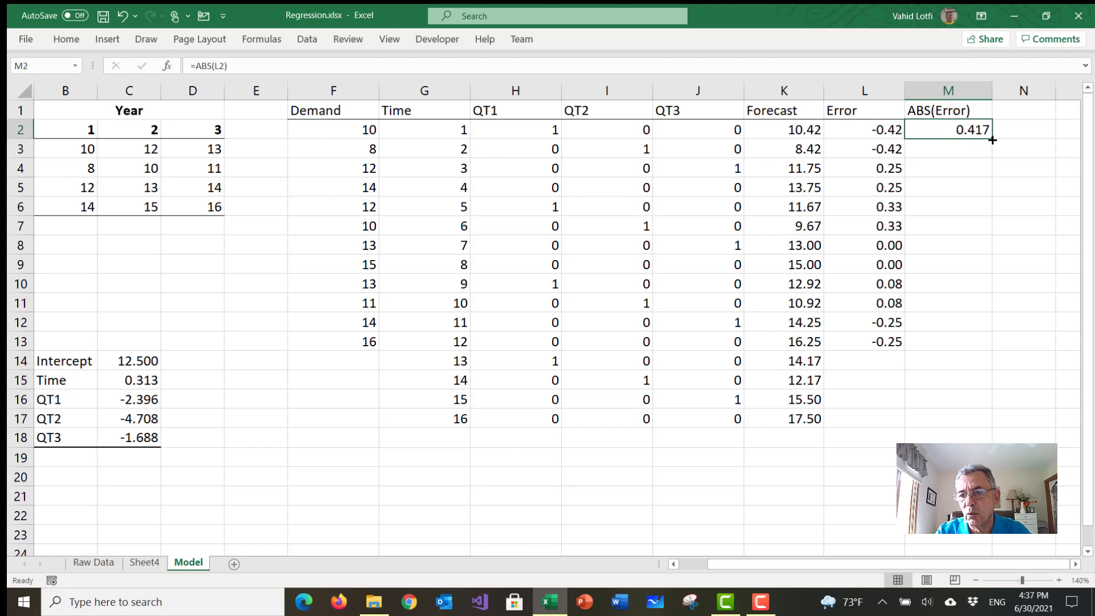
left_click_drag(993, 139, 991, 348)
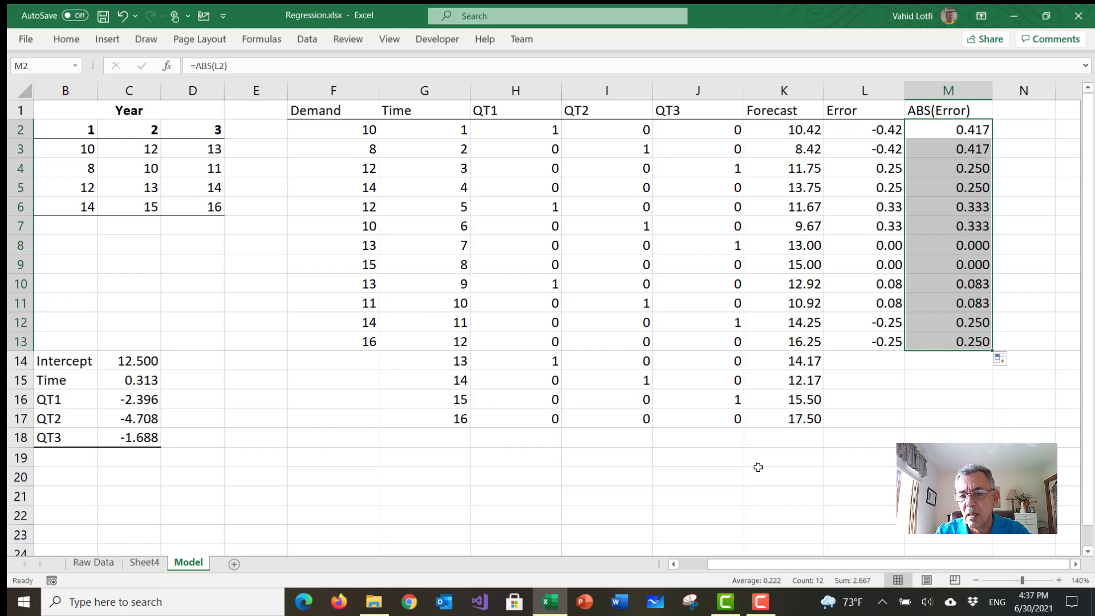
- Enter the label "MAE =" in L19
left_click(853, 458)
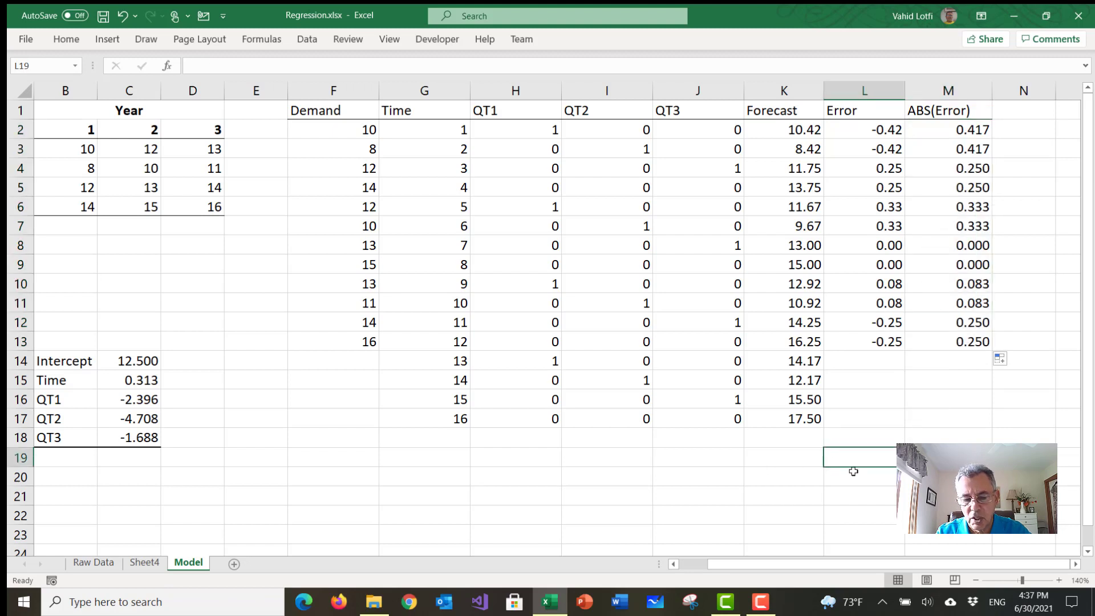
type("MAE")
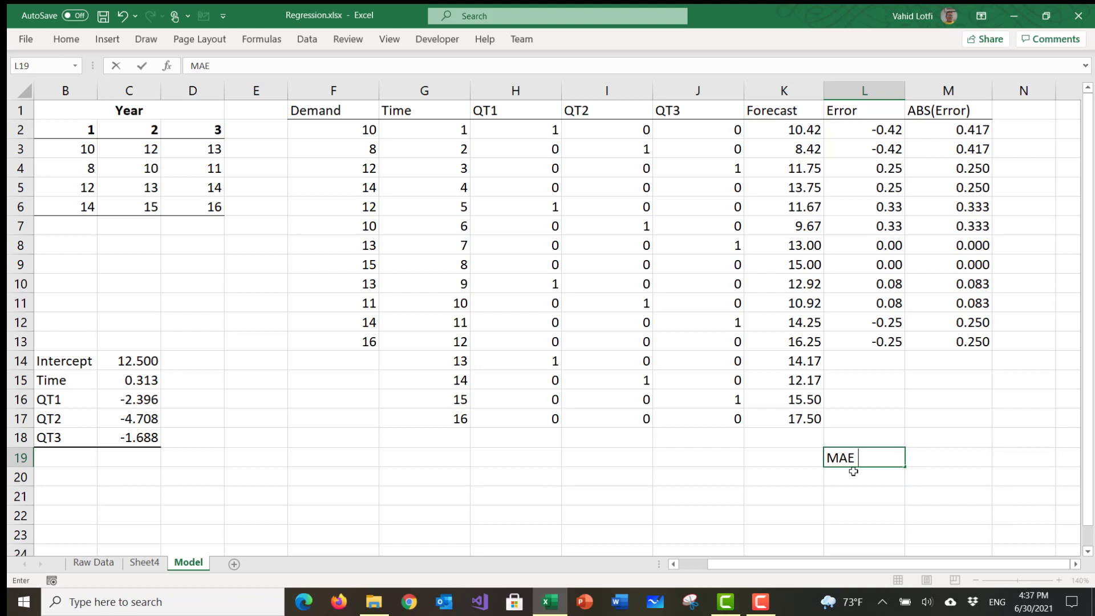
type(" =")
key("Return")
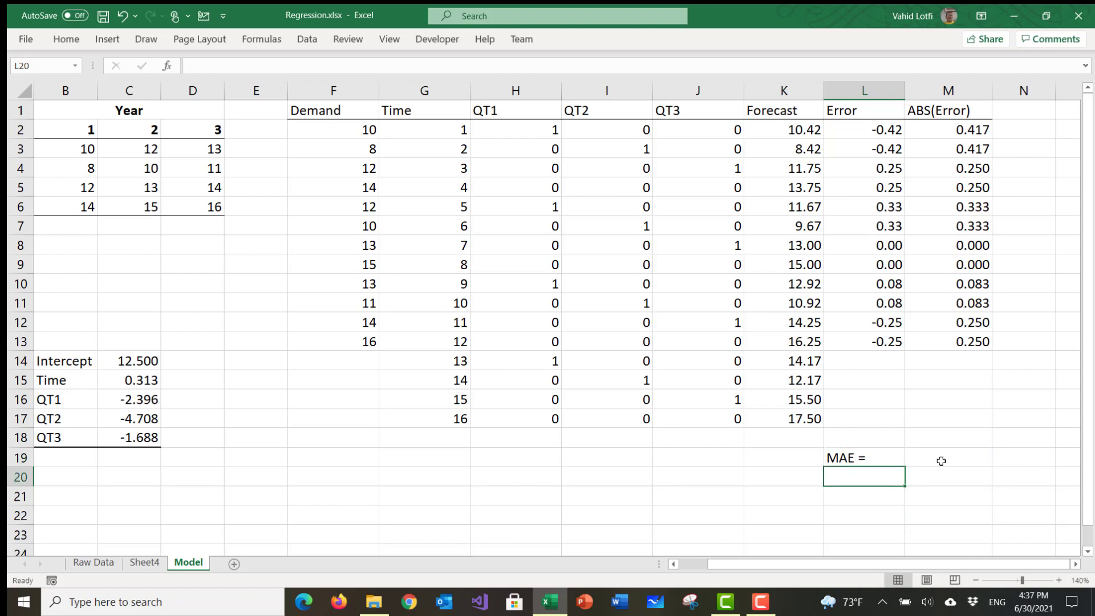
- Calculate the mean absolute error in M19 with =AVERAGE(M2:M13)
left_click(941, 461)
type("=a")
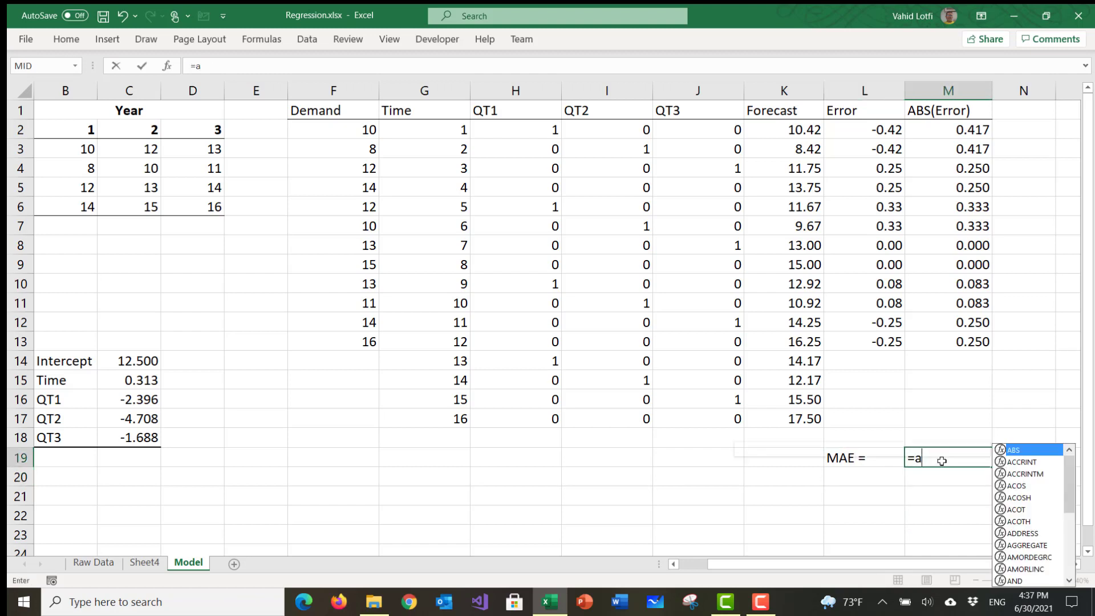
type("verage")
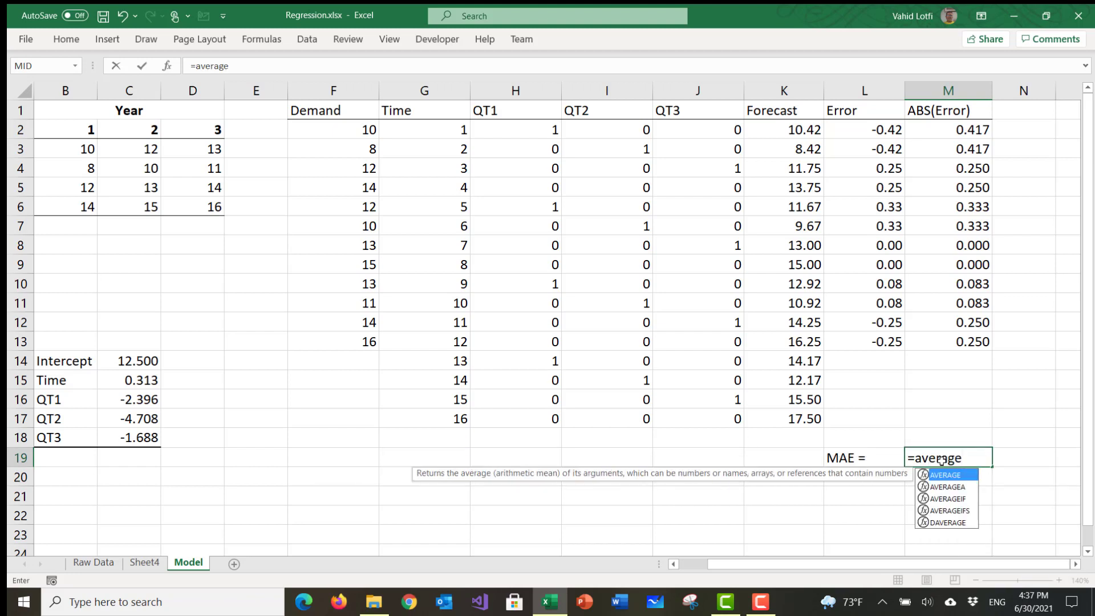
type("(")
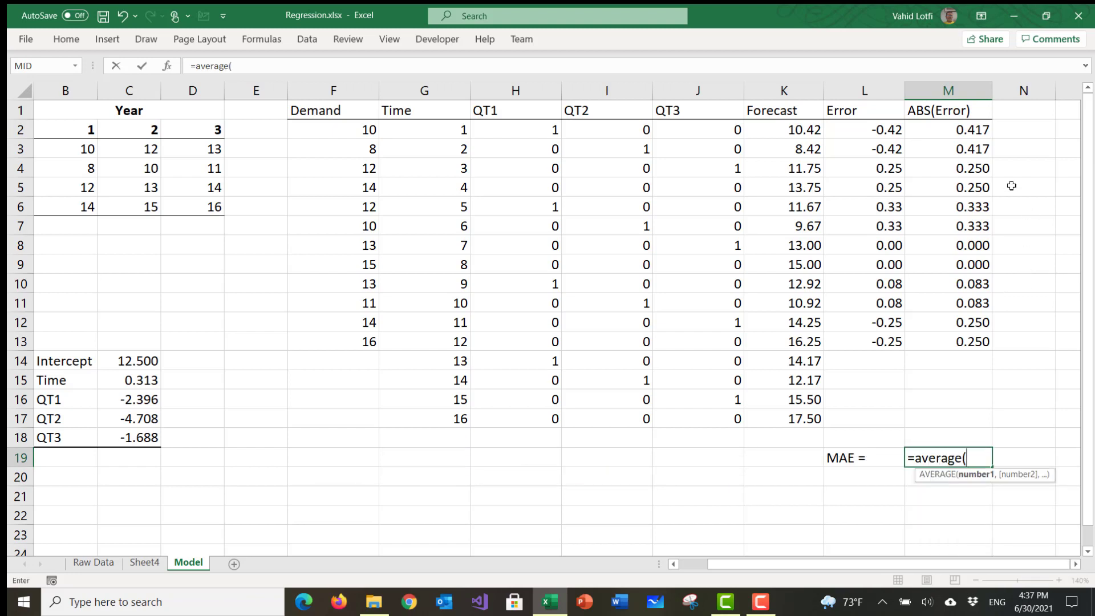
left_click_drag(969, 131, 976, 338)
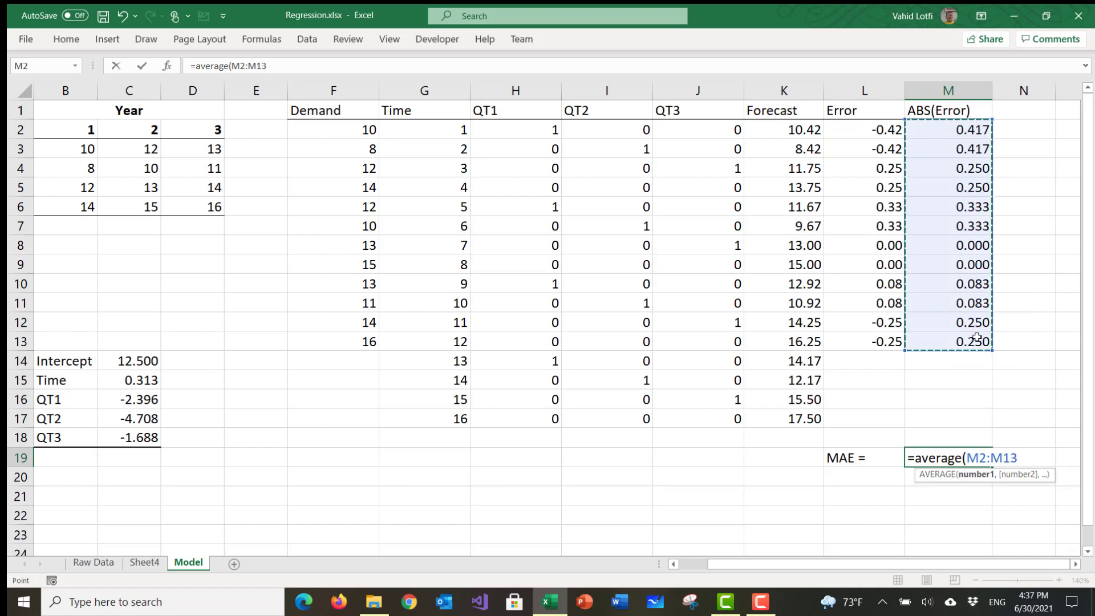
type(")")
key("Return")
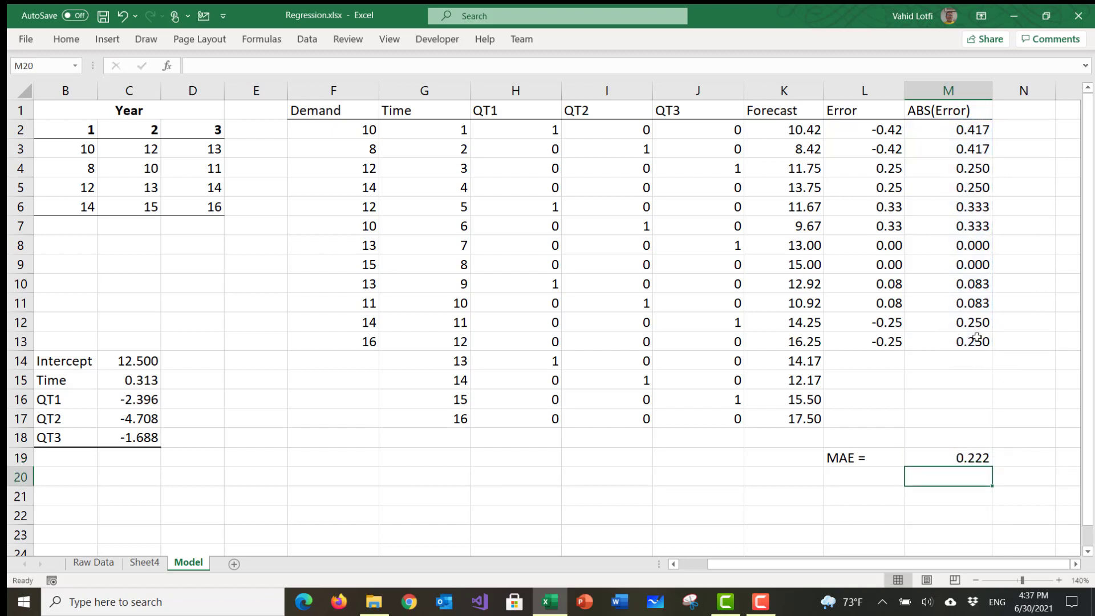
left_click(969, 454)
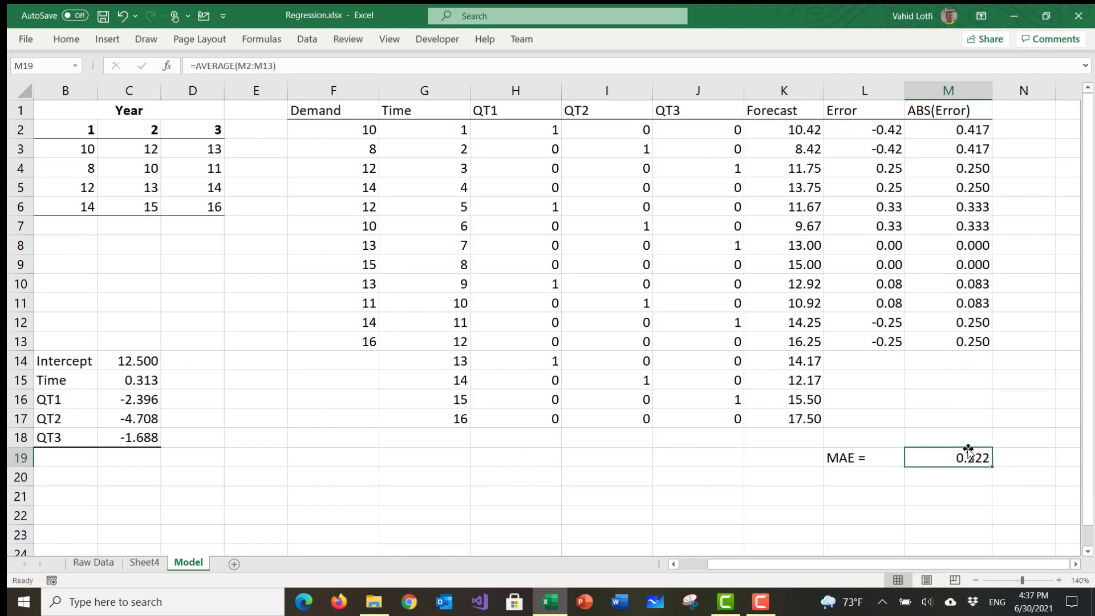